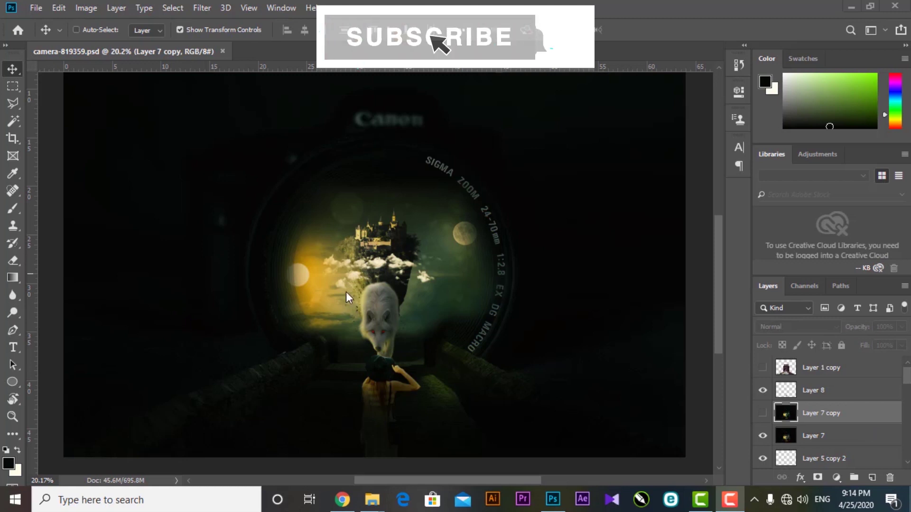
Step: Examine the finished camera-lens composite up close, including the castle, the wolf and the woman
{"action": "scroll", "coordinate": [368, 315], "scroll_direction": "up", "scroll_amount": 2}
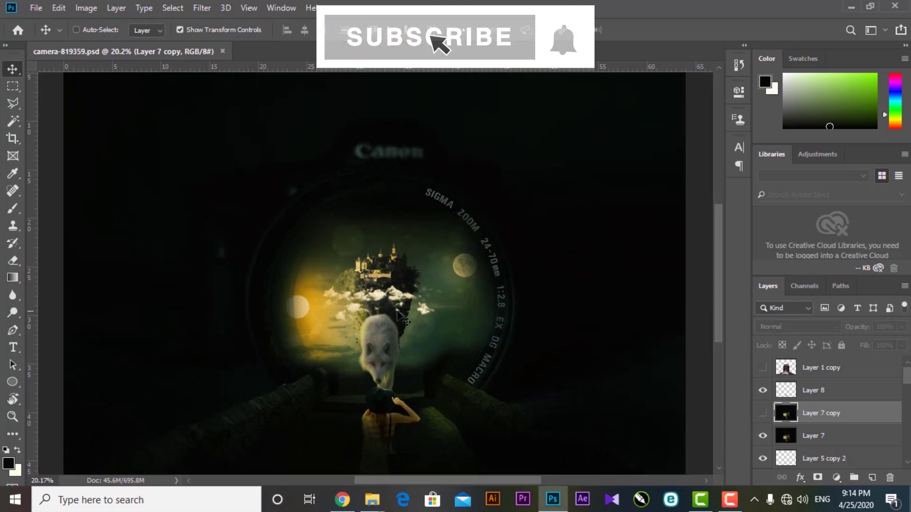
{"action": "scroll", "coordinate": [375, 328], "scroll_direction": "up", "scroll_amount": 1}
{"action": "left_click_drag", "start_coordinate": [380, 340], "coordinate": [405, 301]}
{"action": "scroll", "coordinate": [397, 293], "scroll_direction": "up", "scroll_amount": 1}
{"action": "scroll", "coordinate": [405, 308], "scroll_direction": "down", "scroll_amount": 1}
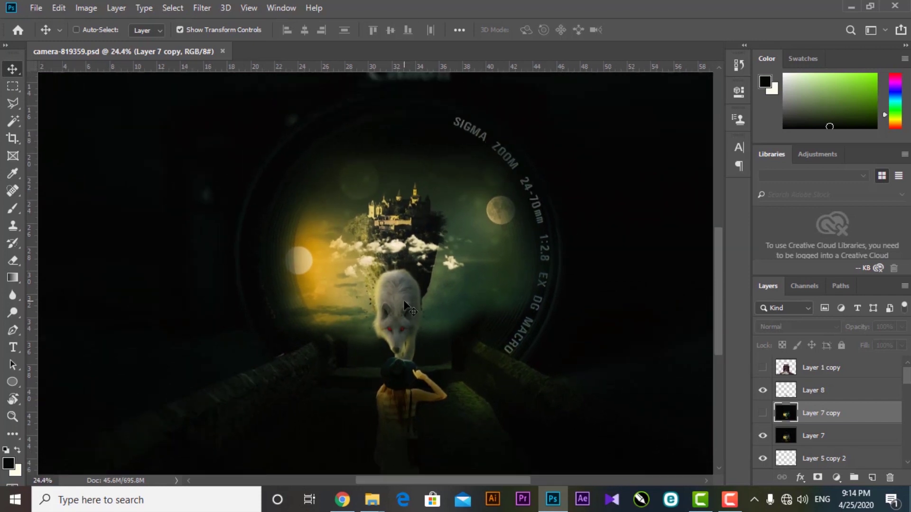
{"action": "left_click_drag", "start_coordinate": [413, 301], "coordinate": [410, 301]}
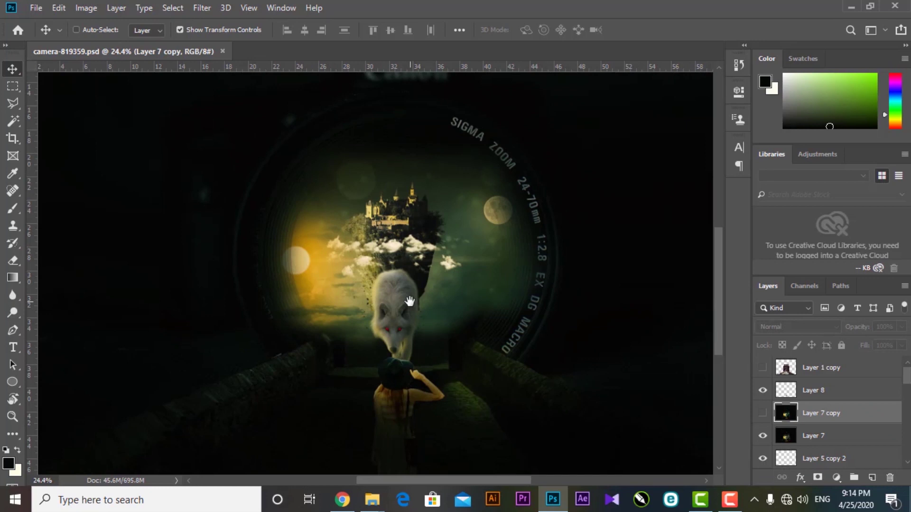
{"action": "left_click_drag", "start_coordinate": [409, 301], "coordinate": [399, 299]}
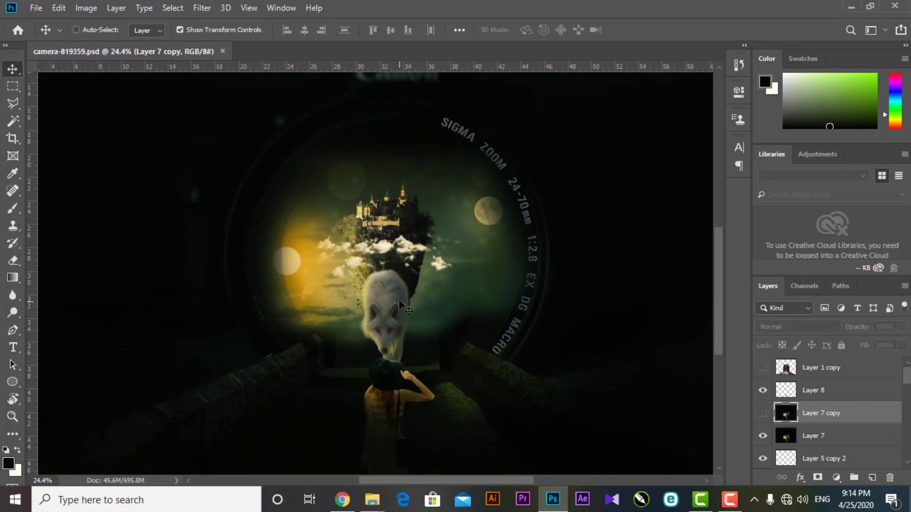
Step: Open camera-819359.jpg from the nested New folder on the desktop as a separate document in Photoshop
{"action": "left_click", "coordinate": [552, 500]}
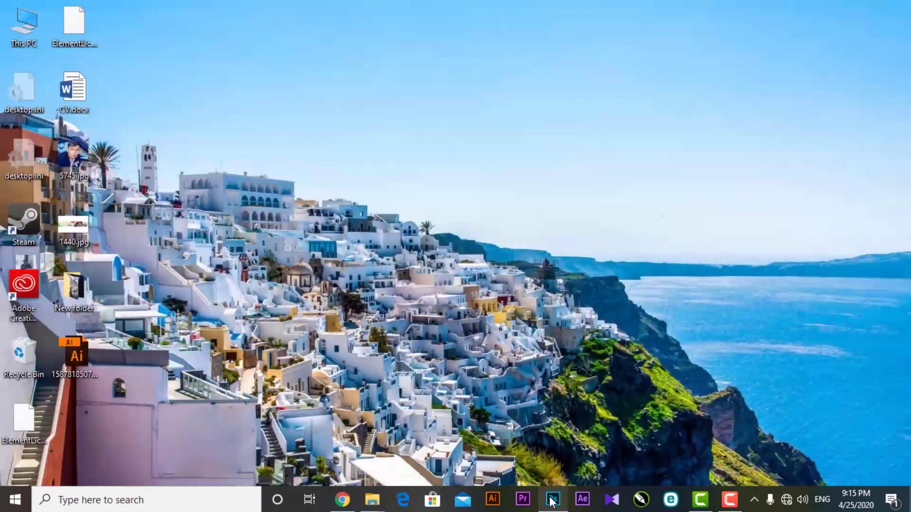
{"action": "double_click", "coordinate": [75, 286]}
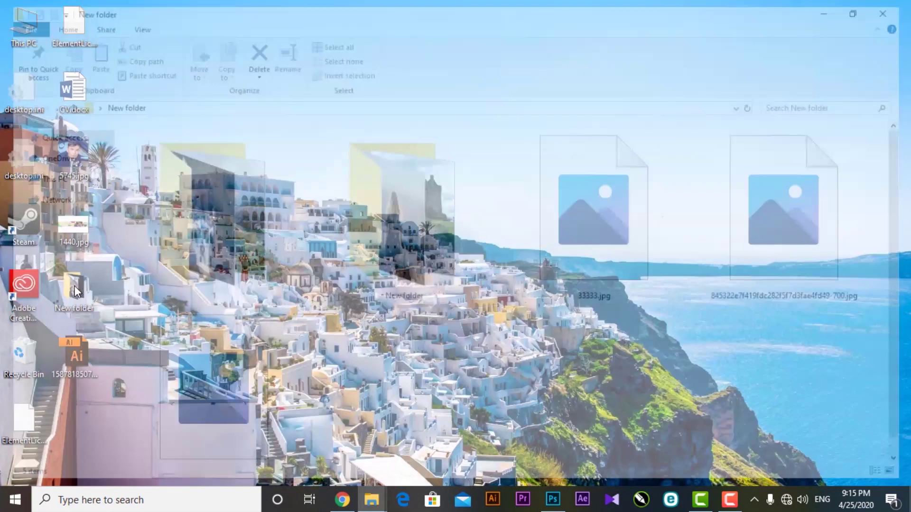
{"action": "double_click", "coordinate": [423, 300]}
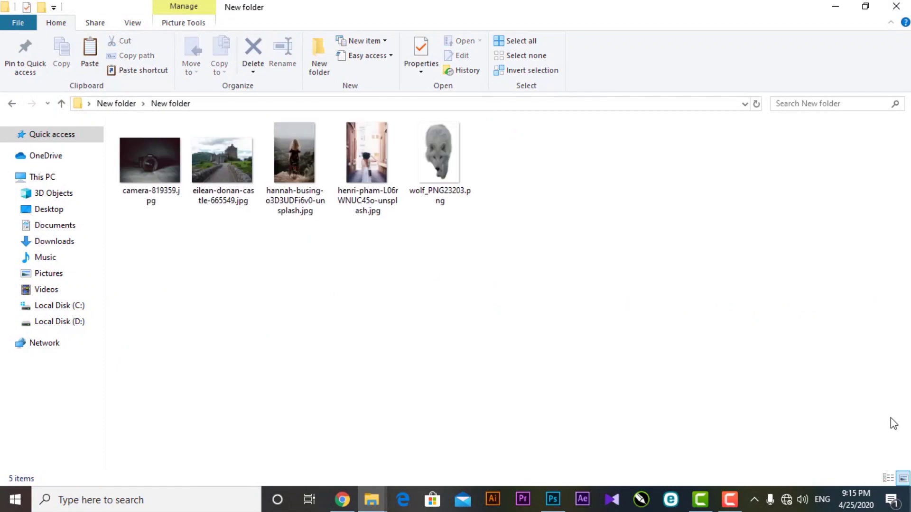
{"action": "left_click_drag", "start_coordinate": [159, 233], "coordinate": [515, 179]}
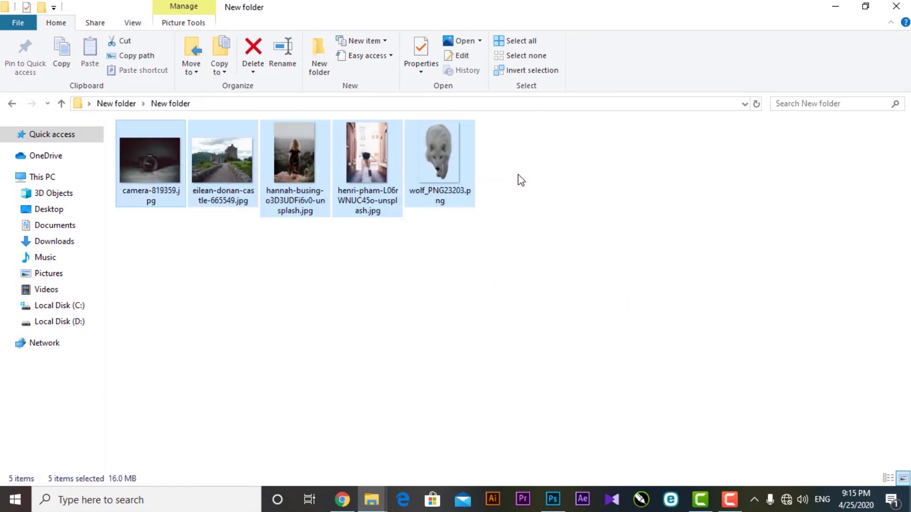
{"action": "left_click", "coordinate": [474, 224]}
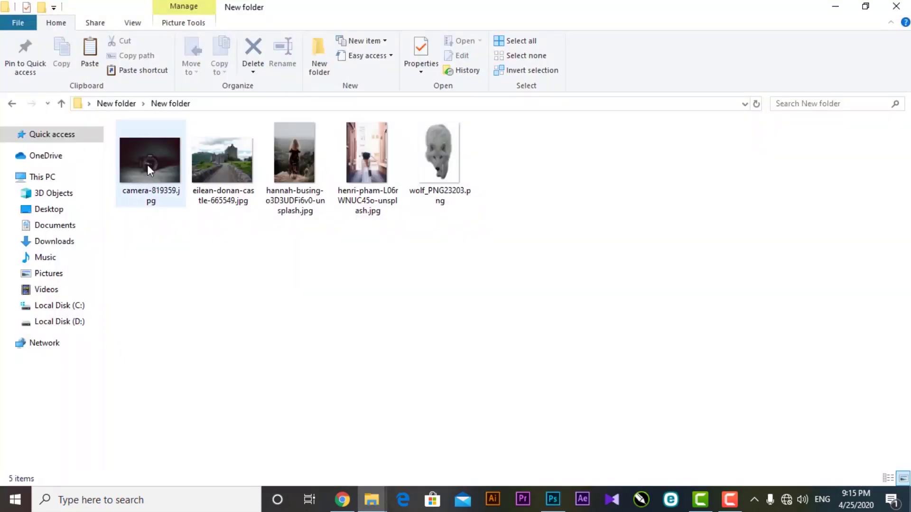
{"action": "left_click_drag", "start_coordinate": [148, 165], "coordinate": [602, 52]}
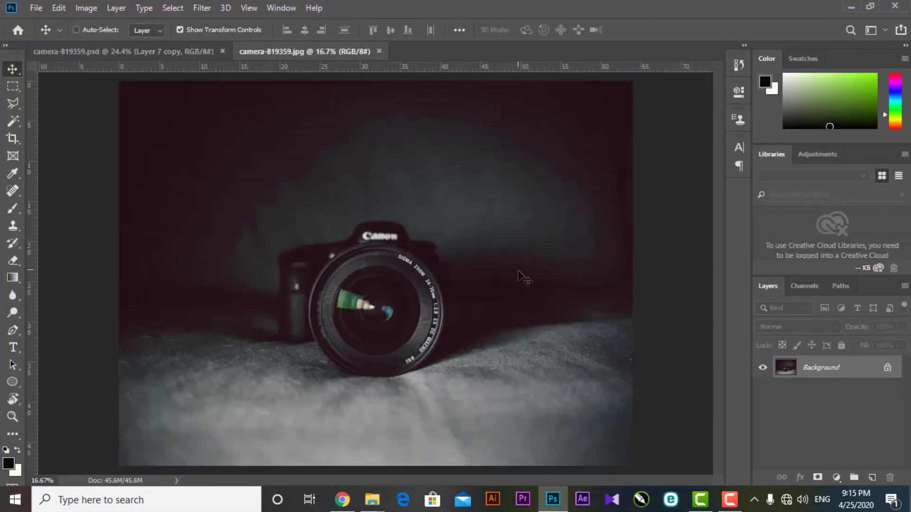
Step: Place the castle, woman and wolf images from the source folder into the camera document at their default sizes
{"action": "left_click", "coordinate": [372, 499]}
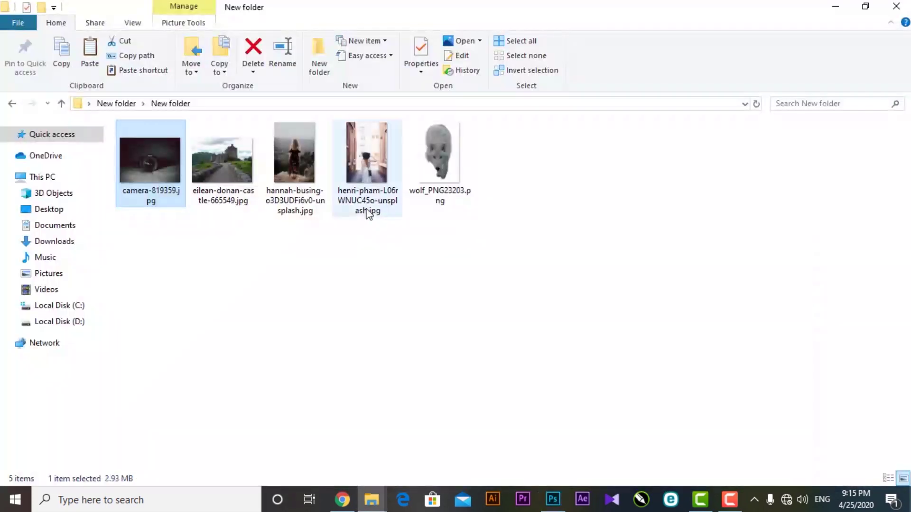
{"action": "left_click", "coordinate": [221, 165]}
{"action": "left_click", "coordinate": [297, 165], "text": "ctrl"}
{"action": "left_click", "coordinate": [440, 167], "text": "ctrl"}
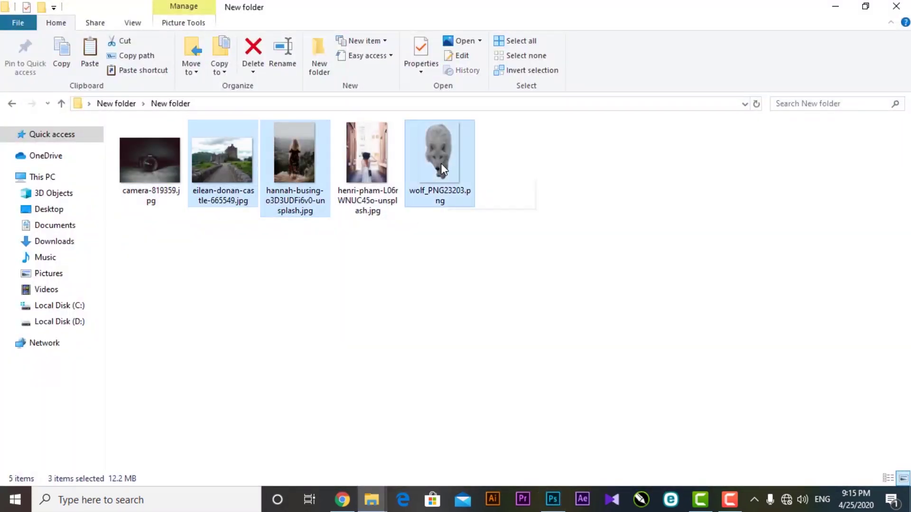
{"action": "left_click_drag", "start_coordinate": [440, 151], "coordinate": [502, 374]}
{"action": "key", "text": "Return"}
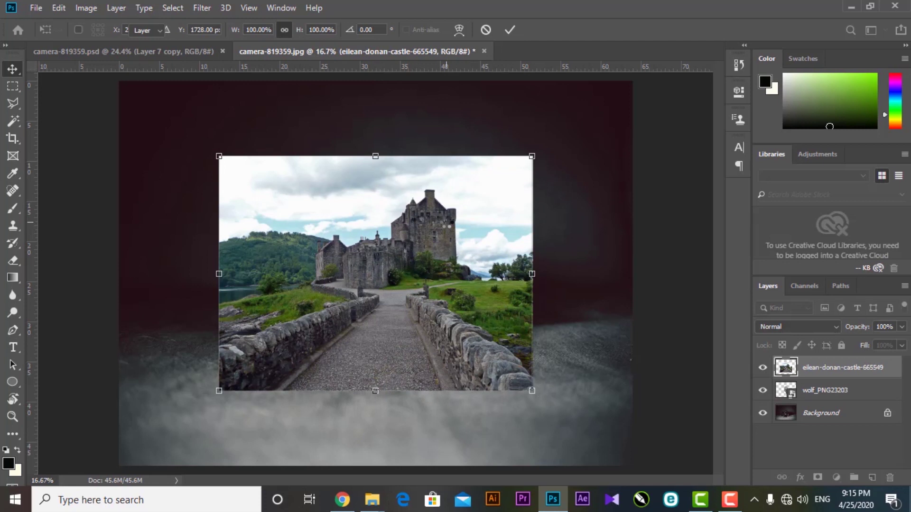
{"action": "key", "text": "Return"}
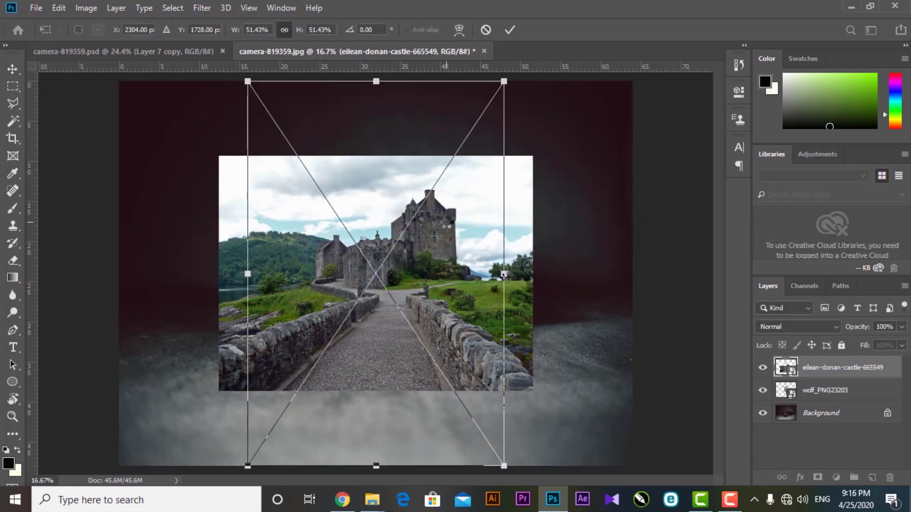
{"action": "key", "text": "Return"}
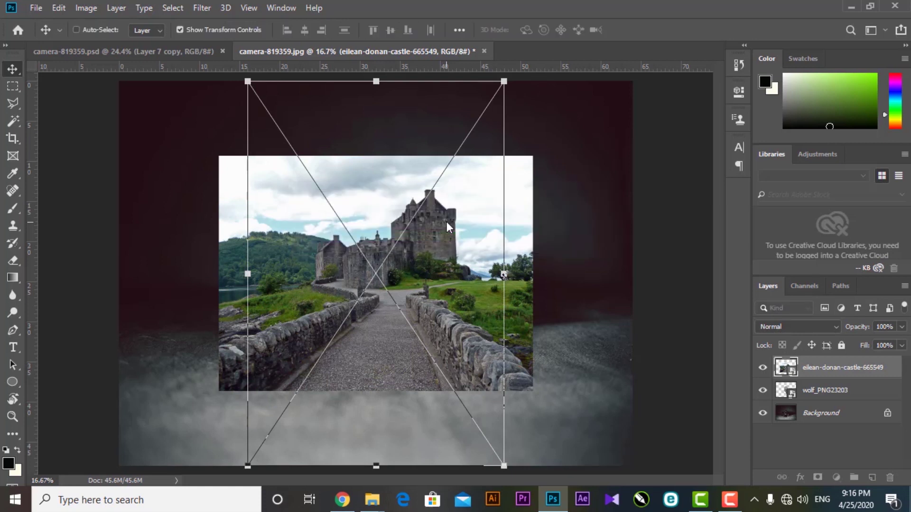
Step: Rasterize the three placed image layers above the background
{"action": "left_click", "coordinate": [820, 416]}
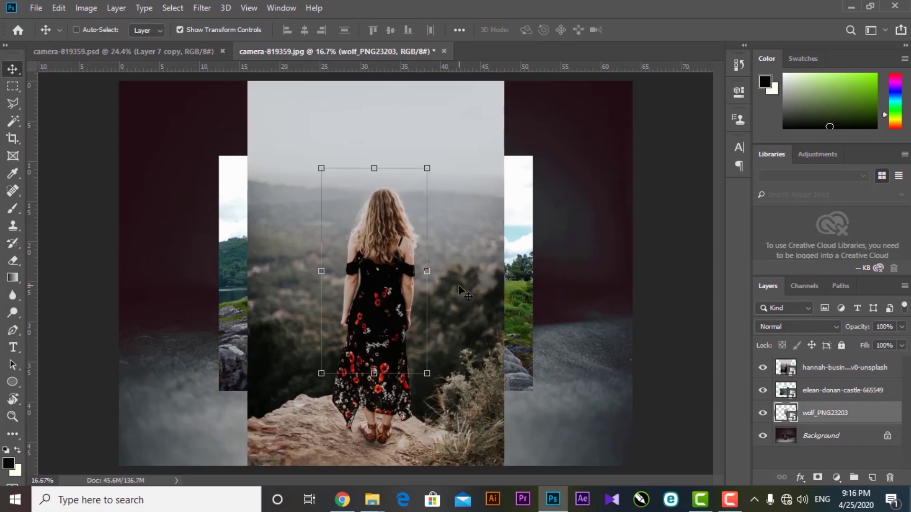
{"action": "left_click", "coordinate": [830, 369], "text": "ctrl"}
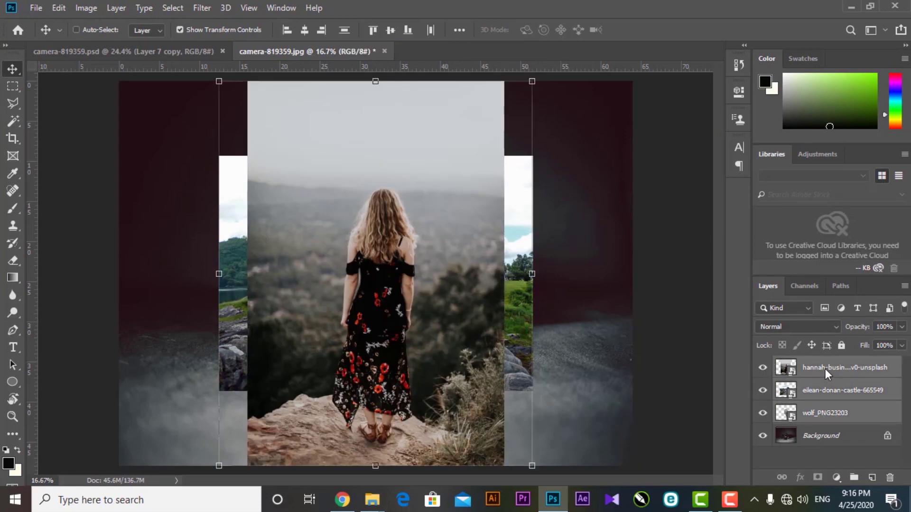
{"action": "right_click", "coordinate": [831, 368]}
{"action": "left_click", "coordinate": [696, 238]}
Step: Hide the woman layer and scale the castle image up to cover the whole canvas
{"action": "left_click", "coordinate": [806, 373]}
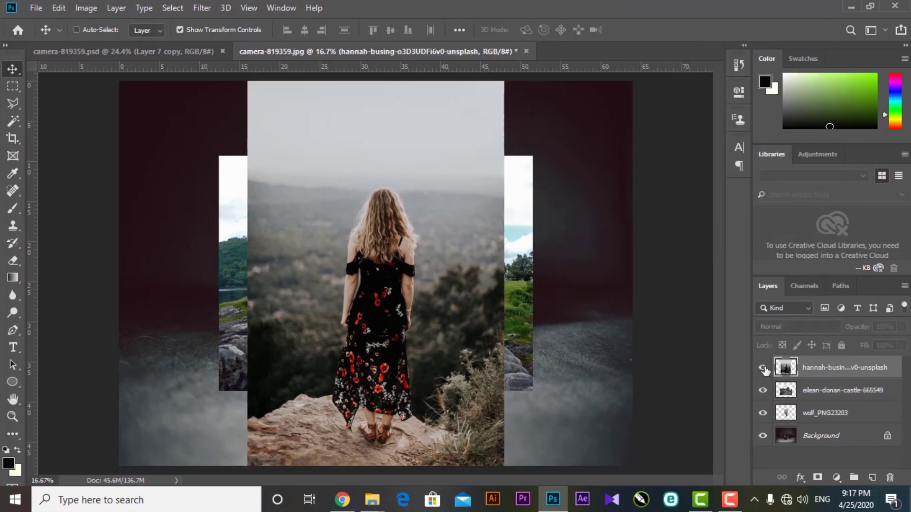
{"action": "left_click", "coordinate": [762, 369]}
{"action": "left_click", "coordinate": [792, 394]}
{"action": "left_click_drag", "start_coordinate": [532, 156], "coordinate": [637, 77]}
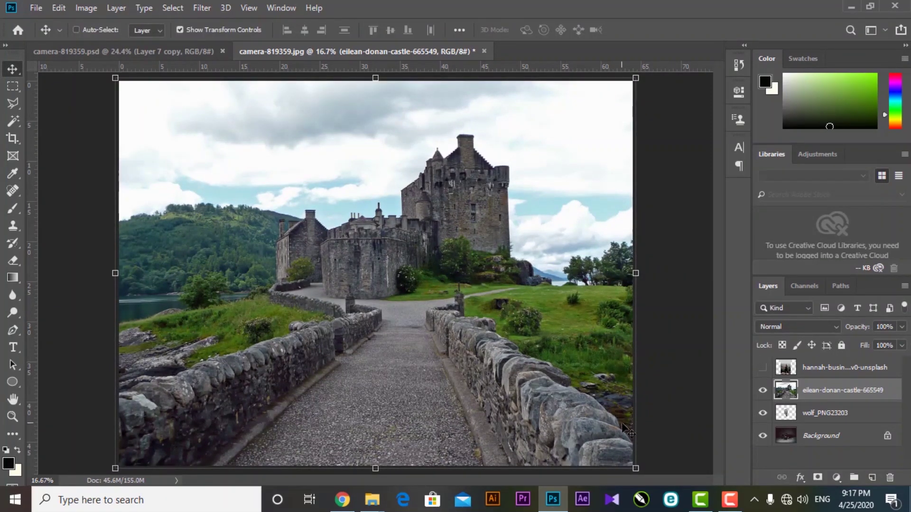
Step: Trace a Pen path along the top of the right stone wall, from the canvas edge to the gate pillar
{"action": "key", "text": "p"}
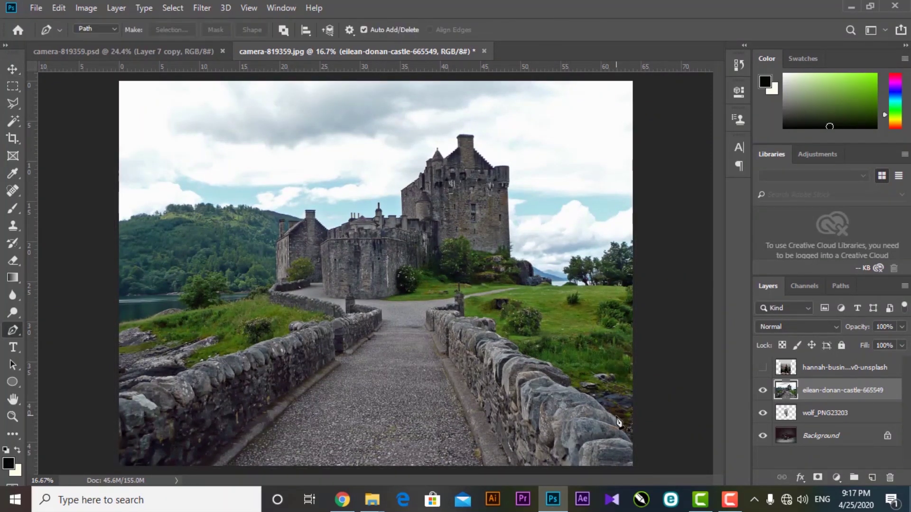
{"action": "scroll", "coordinate": [611, 426], "scroll_direction": "up", "scroll_amount": 12}
{"action": "left_click_drag", "start_coordinate": [624, 413], "coordinate": [534, 319]}
{"action": "left_click", "coordinate": [601, 408]}
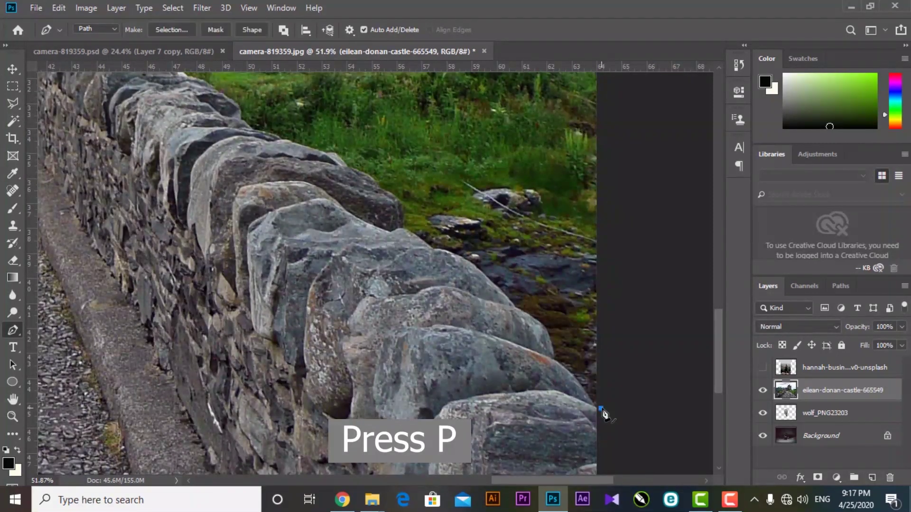
{"action": "left_click", "coordinate": [559, 361]}
{"action": "left_click", "coordinate": [547, 339]}
{"action": "left_click", "coordinate": [538, 322]}
{"action": "left_click", "coordinate": [520, 310]}
{"action": "left_click_drag", "start_coordinate": [503, 303], "coordinate": [551, 347]}
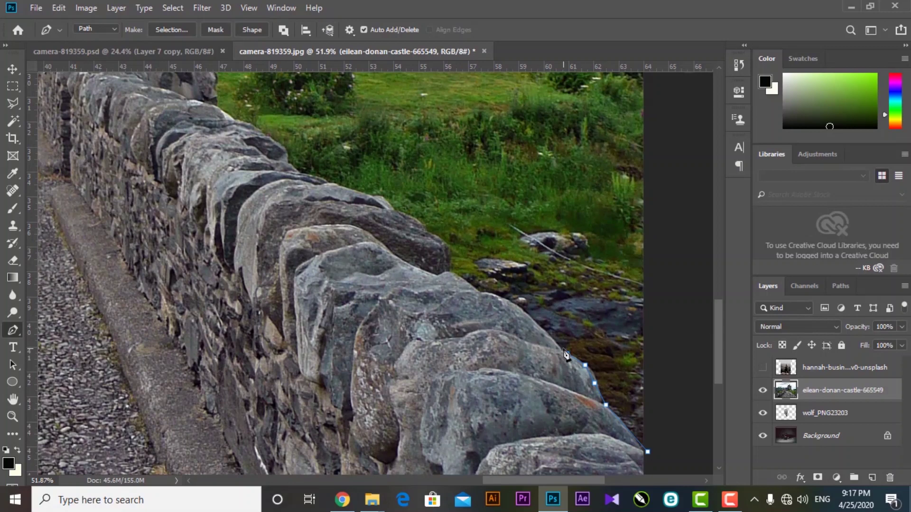
{"action": "left_click", "coordinate": [540, 328]}
{"action": "left_click", "coordinate": [509, 302]}
{"action": "left_click", "coordinate": [490, 296]}
{"action": "left_click", "coordinate": [482, 293]}
{"action": "left_click", "coordinate": [466, 284]}
{"action": "left_click", "coordinate": [454, 274]}
{"action": "left_click_drag", "start_coordinate": [453, 274], "coordinate": [513, 347]}
{"action": "left_click", "coordinate": [510, 339]}
{"action": "left_click", "coordinate": [433, 270]}
{"action": "left_click", "coordinate": [405, 262]}
{"action": "left_click", "coordinate": [390, 255]}
{"action": "left_click_drag", "start_coordinate": [389, 255], "coordinate": [526, 323]}
{"action": "left_click", "coordinate": [501, 320]}
{"action": "left_click", "coordinate": [483, 302]}
{"action": "left_click", "coordinate": [463, 278]}
{"action": "left_click", "coordinate": [426, 258]}
{"action": "left_click", "coordinate": [415, 249]}
{"action": "left_click_drag", "start_coordinate": [412, 217], "coordinate": [433, 281]}
{"action": "scroll", "coordinate": [433, 281], "scroll_direction": "up", "scroll_amount": 5}
{"action": "left_click", "coordinate": [438, 310]}
{"action": "left_click", "coordinate": [436, 283]}
{"action": "left_click", "coordinate": [426, 268]}
{"action": "left_click", "coordinate": [410, 262]}
{"action": "left_click", "coordinate": [388, 259]}
{"action": "left_click", "coordinate": [366, 258]}
{"action": "left_click", "coordinate": [349, 258]}
{"action": "left_click", "coordinate": [331, 254]}
{"action": "left_click", "coordinate": [323, 258]}
{"action": "left_click", "coordinate": [308, 256]}
{"action": "left_click", "coordinate": [293, 257]}
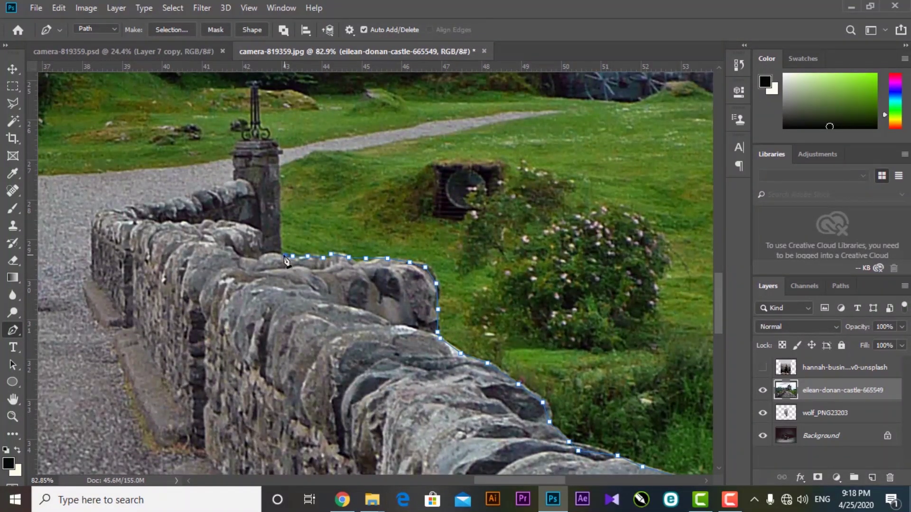
Step: Continue the path up and around the top of the right gate pillar
{"action": "left_click", "coordinate": [277, 143]}
{"action": "left_click", "coordinate": [240, 141]}
{"action": "left_click", "coordinate": [229, 153]}
{"action": "left_click", "coordinate": [235, 176]}
{"action": "left_click_drag", "start_coordinate": [234, 177], "coordinate": [327, 179]}
{"action": "left_click", "coordinate": [258, 206]}
{"action": "left_click", "coordinate": [223, 207]}
{"action": "left_click", "coordinate": [207, 211]}
{"action": "left_click", "coordinate": [192, 214]}
{"action": "left_click_drag", "start_coordinate": [189, 235], "coordinate": [260, 214]}
{"action": "key", "text": "Delete"}
{"action": "key", "text": "Delete"}
{"action": "key", "text": "ctrl+z"}
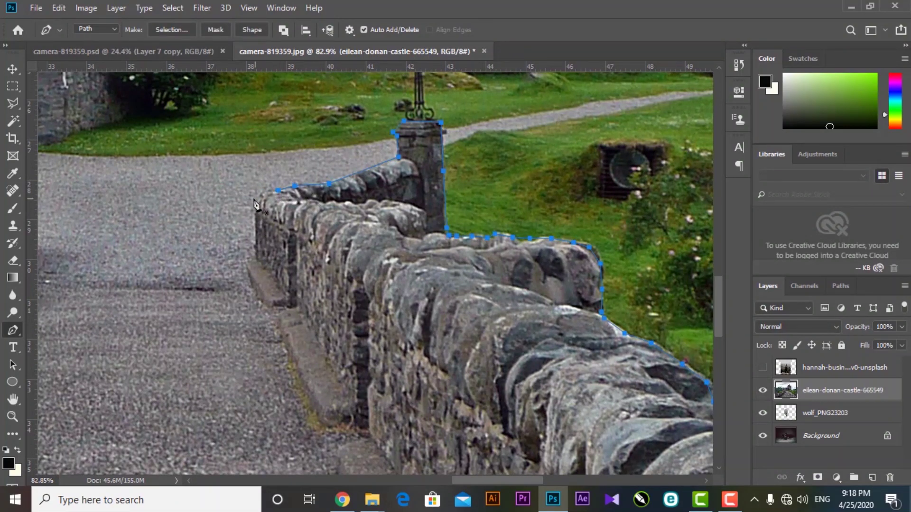
{"action": "key", "text": "ctrl+z"}
{"action": "key", "text": "ctrl+z"}
{"action": "key", "text": "ctrl+z"}
{"action": "key", "text": "ctrl+z"}
{"action": "key", "text": "ctrl+z"}
{"action": "key", "text": "ctrl+z"}
{"action": "key", "text": "ctrl+z"}
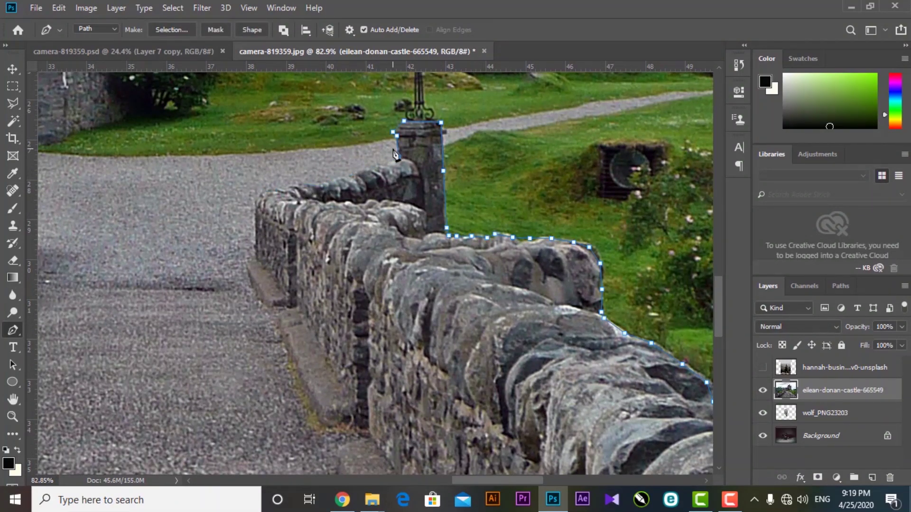
Step: Extend the path across the far end of the road towards the left gate pillar
{"action": "left_click", "coordinate": [384, 134]}
{"action": "left_click", "coordinate": [345, 134]}
{"action": "left_click", "coordinate": [274, 144]}
{"action": "left_click_drag", "start_coordinate": [202, 144], "coordinate": [320, 146]}
{"action": "left_click", "coordinate": [308, 146]}
{"action": "left_click", "coordinate": [276, 146]}
{"action": "left_click", "coordinate": [180, 162]}
{"action": "left_click_drag", "start_coordinate": [151, 180], "coordinate": [251, 166]}
Step: Carry the path over the top of the left gate pillar and down its outer side
{"action": "left_click", "coordinate": [125, 123]}
{"action": "left_click", "coordinate": [87, 123]}
{"action": "left_click", "coordinate": [71, 123]}
{"action": "left_click_drag", "start_coordinate": [71, 171], "coordinate": [137, 155]}
{"action": "left_click", "coordinate": [137, 185]}
{"action": "left_click", "coordinate": [132, 205]}
Step: Trace the path along the top stones of the left wall until it passes the left canvas edge
{"action": "left_click", "coordinate": [116, 210]}
{"action": "left_click_drag", "start_coordinate": [93, 210], "coordinate": [242, 196]}
{"action": "left_click", "coordinate": [235, 205]}
{"action": "left_click", "coordinate": [219, 213]}
{"action": "left_click", "coordinate": [196, 218]}
{"action": "left_click", "coordinate": [170, 219]}
{"action": "left_click_drag", "start_coordinate": [160, 225], "coordinate": [376, 162]}
{"action": "left_click_drag", "start_coordinate": [368, 164], "coordinate": [378, 164]}
{"action": "key", "text": "ctrl+z"}
{"action": "left_click", "coordinate": [425, 153]}
{"action": "left_click", "coordinate": [397, 149]}
{"action": "left_click", "coordinate": [369, 162]}
{"action": "left_click", "coordinate": [335, 152]}
{"action": "left_click", "coordinate": [314, 156]}
{"action": "left_click", "coordinate": [287, 149]}
{"action": "left_click", "coordinate": [255, 153]}
{"action": "left_click", "coordinate": [226, 168]}
{"action": "left_click", "coordinate": [226, 179]}
{"action": "left_click", "coordinate": [225, 212]}
{"action": "left_click", "coordinate": [210, 220]}
{"action": "left_click_drag", "start_coordinate": [210, 221], "coordinate": [420, 158]}
{"action": "left_click", "coordinate": [393, 169]}
{"action": "left_click", "coordinate": [344, 178]}
{"action": "left_click", "coordinate": [283, 199]}
{"action": "left_click", "coordinate": [222, 227]}
{"action": "left_click_drag", "start_coordinate": [222, 227], "coordinate": [428, 168]}
{"action": "left_click", "coordinate": [406, 179]}
{"action": "left_click", "coordinate": [380, 183]}
{"action": "left_click", "coordinate": [343, 193]}
{"action": "left_click", "coordinate": [303, 201]}
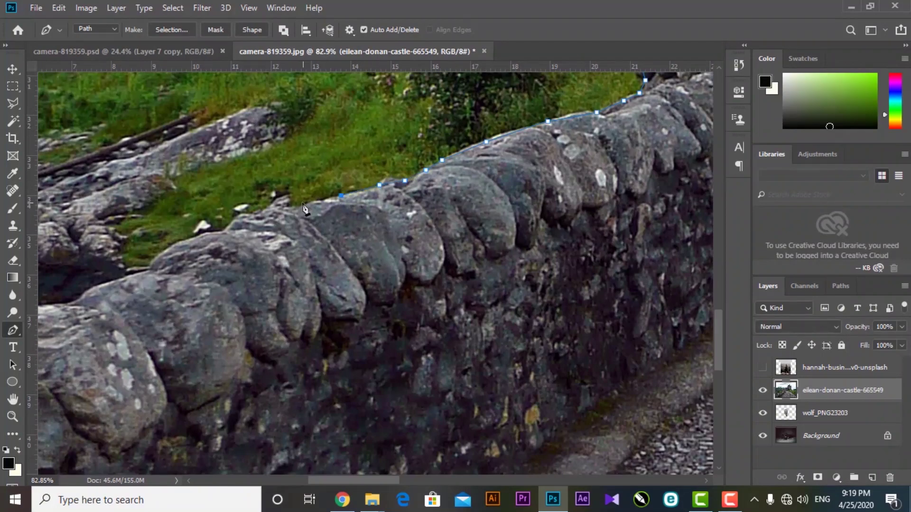
{"action": "left_click", "coordinate": [269, 210]}
{"action": "left_click_drag", "start_coordinate": [269, 210], "coordinate": [414, 147]}
{"action": "left_click", "coordinate": [379, 157]}
{"action": "left_click", "coordinate": [330, 177]}
{"action": "left_click_drag", "start_coordinate": [330, 177], "coordinate": [477, 129]}
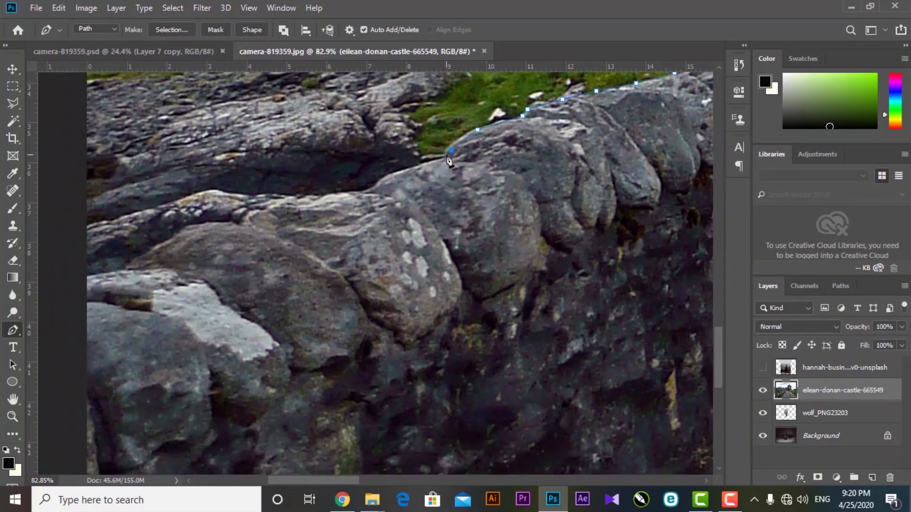
{"action": "left_click", "coordinate": [452, 150]}
{"action": "left_click", "coordinate": [446, 154]}
{"action": "left_click", "coordinate": [416, 168]}
{"action": "left_click", "coordinate": [390, 176]}
{"action": "left_click", "coordinate": [360, 190]}
{"action": "left_click", "coordinate": [297, 195]}
{"action": "left_click", "coordinate": [224, 196]}
{"action": "left_click", "coordinate": [182, 196]}
{"action": "left_click", "coordinate": [102, 218]}
{"action": "left_click", "coordinate": [65, 225]}
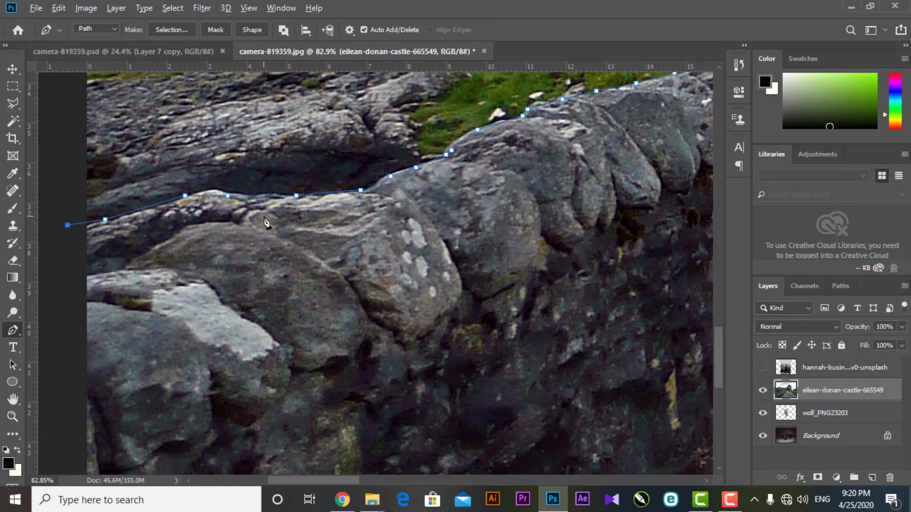
Step: Route the path around the outside below the canvas and close it at its starting point by the right wall
{"action": "scroll", "coordinate": [275, 218], "scroll_direction": "down", "scroll_amount": 5}
{"action": "left_click", "coordinate": [139, 327]}
{"action": "left_click", "coordinate": [329, 398]}
{"action": "left_click_drag", "start_coordinate": [491, 356], "coordinate": [249, 358]}
{"action": "left_click", "coordinate": [370, 409]}
{"action": "left_click", "coordinate": [514, 412]}
{"action": "left_click_drag", "start_coordinate": [569, 370], "coordinate": [317, 390]}
{"action": "left_click", "coordinate": [510, 432]}
{"action": "left_click", "coordinate": [618, 408]}
{"action": "left_click", "coordinate": [597, 330]}
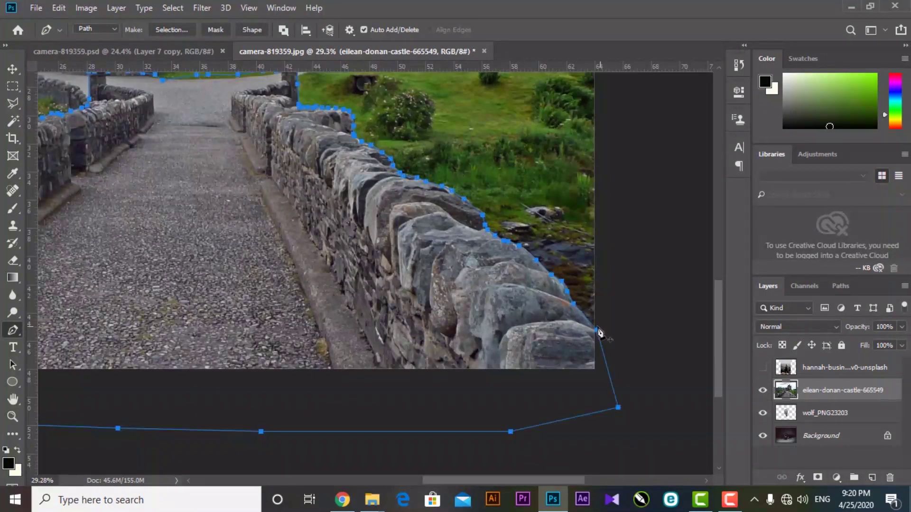
Step: Make a new anti-aliased selection from the path with a feather radius of 4 pixels
{"action": "right_click", "coordinate": [274, 282]}
{"action": "left_click", "coordinate": [314, 244]}
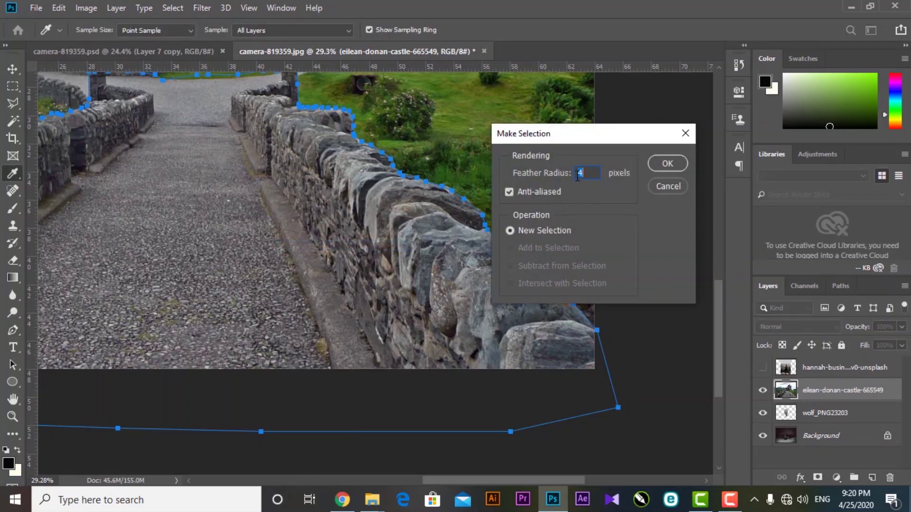
{"action": "left_click", "coordinate": [660, 167]}
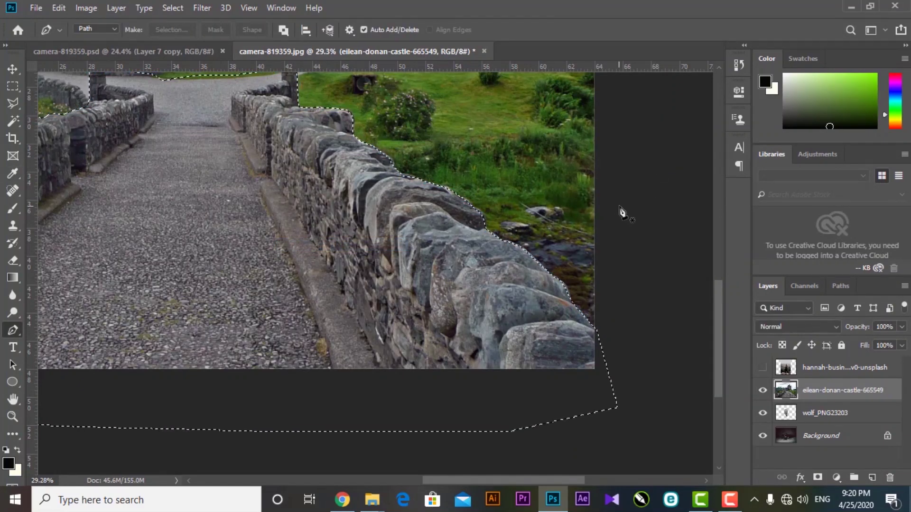
Step: Copy the selected road onto its own layer, then delete the original eilean-donan-castle-665549 layer
{"action": "key", "text": "v"}
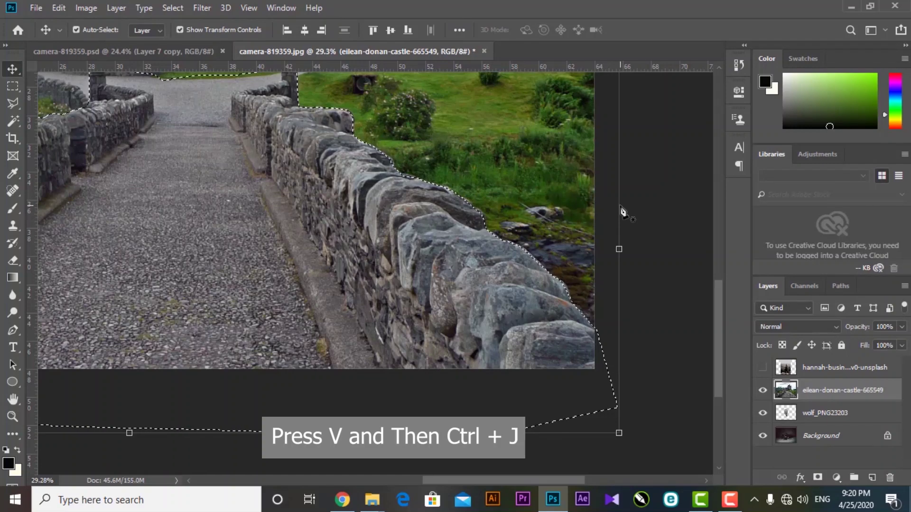
{"action": "key", "text": "ctrl+j"}
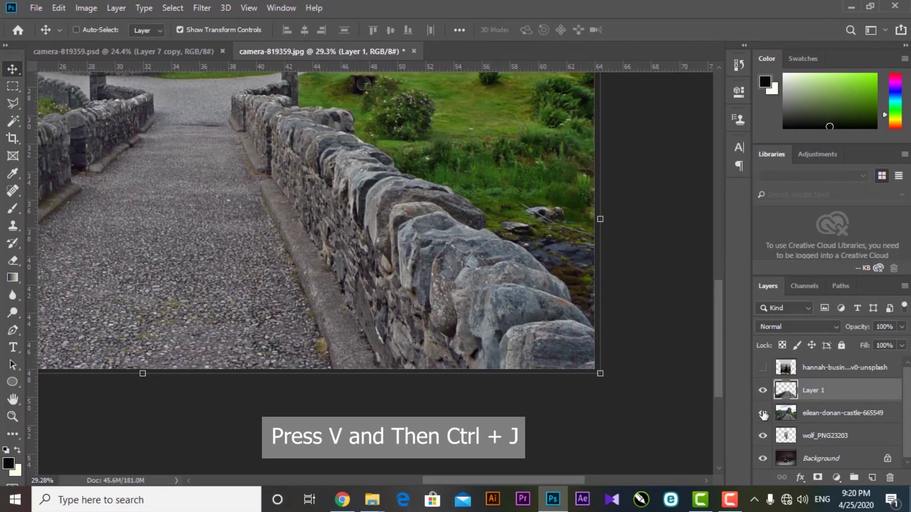
{"action": "left_click", "coordinate": [763, 413]}
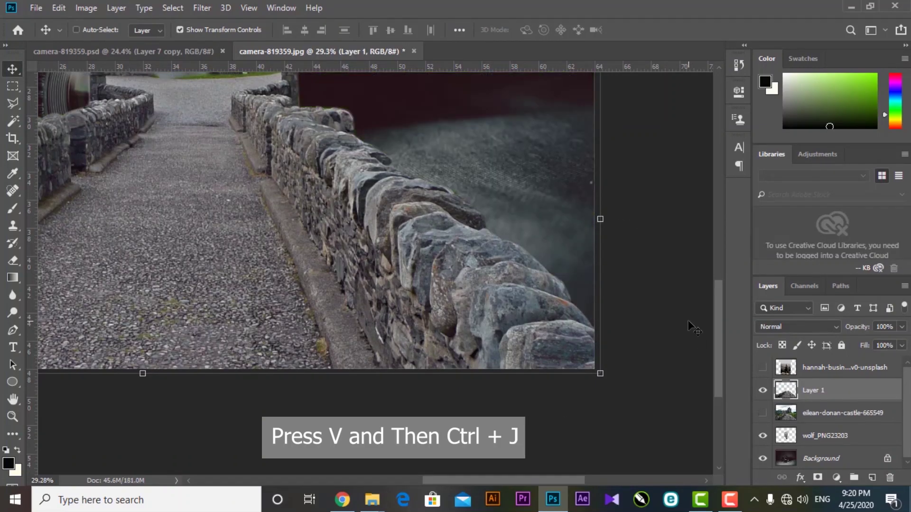
{"action": "left_click", "coordinate": [792, 415]}
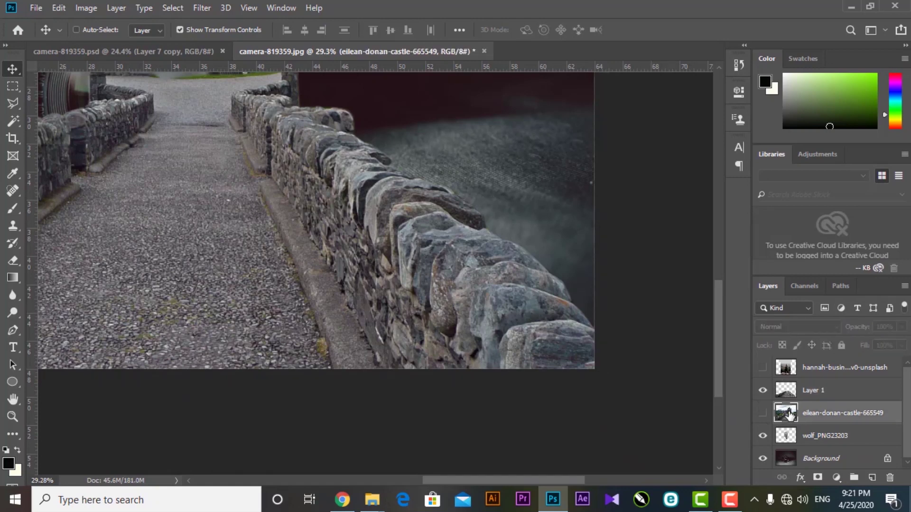
{"action": "key", "text": "Delete"}
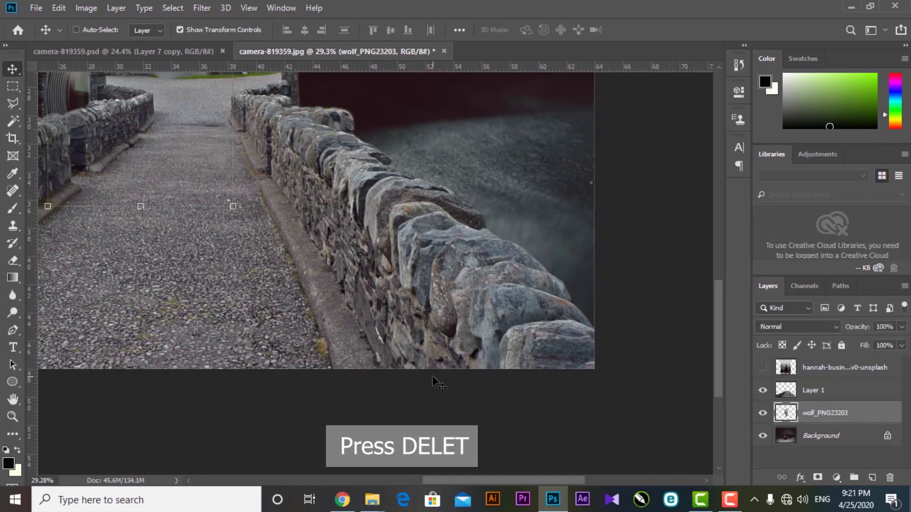
Step: Scale the road cutout on Layer 1 to about 91% and move it down against the canvas's lower edge
{"action": "scroll", "coordinate": [431, 372], "scroll_direction": "down", "scroll_amount": 3}
{"action": "right_click", "coordinate": [417, 312]}
{"action": "left_click", "coordinate": [433, 321]}
{"action": "left_click_drag", "start_coordinate": [454, 322], "coordinate": [475, 307]}
{"action": "left_click_drag", "start_coordinate": [693, 213], "coordinate": [661, 223]}
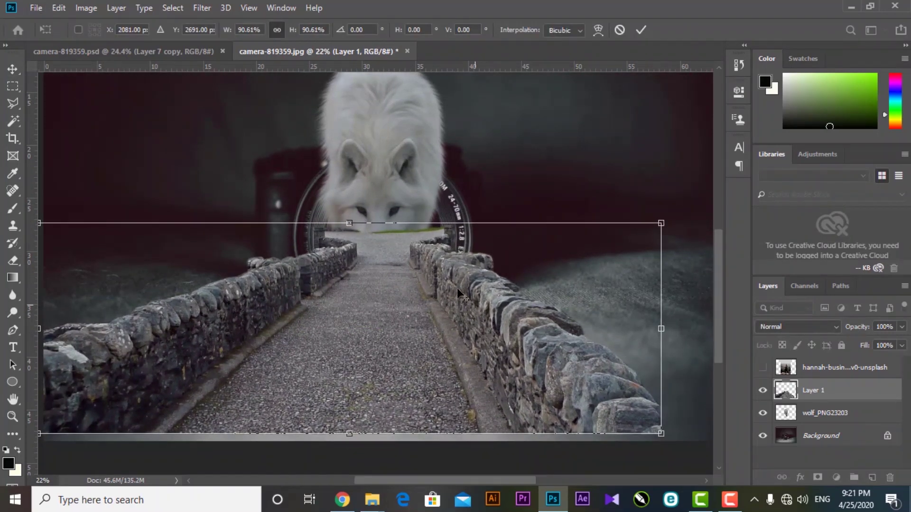
{"action": "scroll", "coordinate": [457, 289], "scroll_direction": "down", "scroll_amount": 2}
{"action": "key", "text": "Return"}
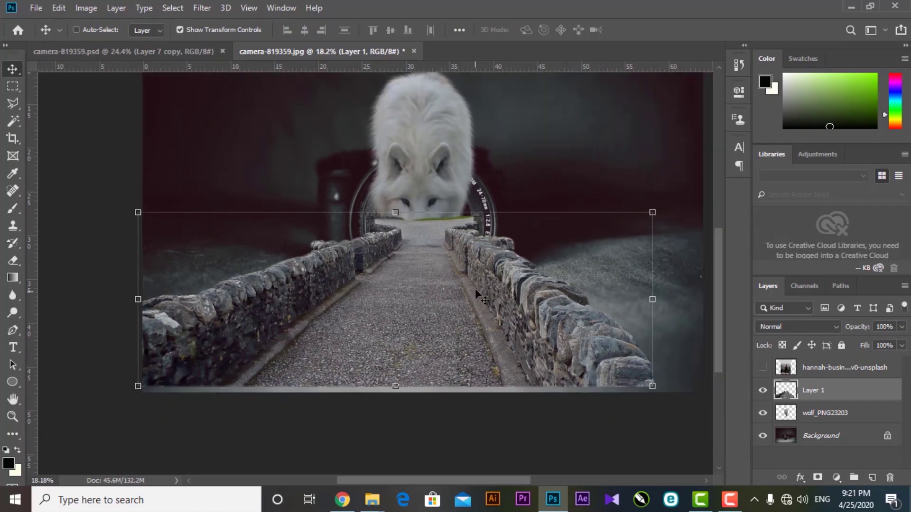
{"action": "left_click_drag", "start_coordinate": [474, 289], "coordinate": [471, 298]}
Step: Convert the locked Background layer into a regular layer named Layer 0
{"action": "left_click", "coordinate": [847, 434]}
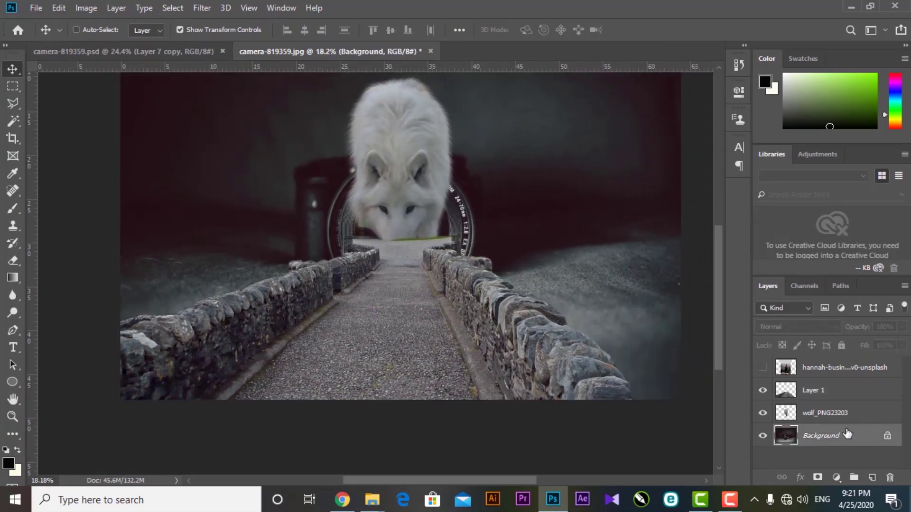
{"action": "double_click", "coordinate": [847, 435]}
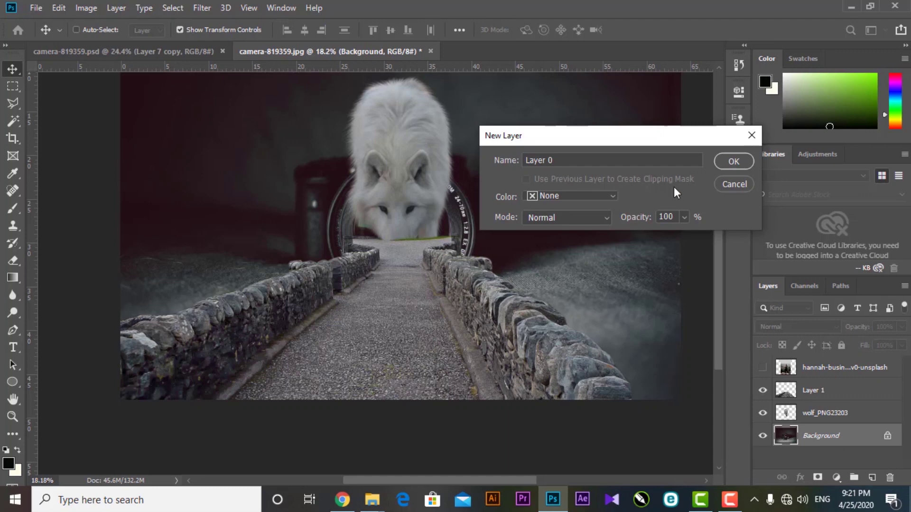
{"action": "left_click", "coordinate": [720, 160]}
Step: Resize and reposition the camera on Layer 0 so it fills the canvas with the lens rising behind the road
{"action": "scroll", "coordinate": [553, 142], "scroll_direction": "down", "scroll_amount": 2}
{"action": "left_click_drag", "start_coordinate": [553, 142], "coordinate": [660, 86]}
{"action": "left_click_drag", "start_coordinate": [501, 327], "coordinate": [505, 293]}
{"action": "left_click_drag", "start_coordinate": [649, 447], "coordinate": [666, 453]}
{"action": "left_click_drag", "start_coordinate": [512, 359], "coordinate": [500, 350]}
{"action": "key", "text": "Return"}
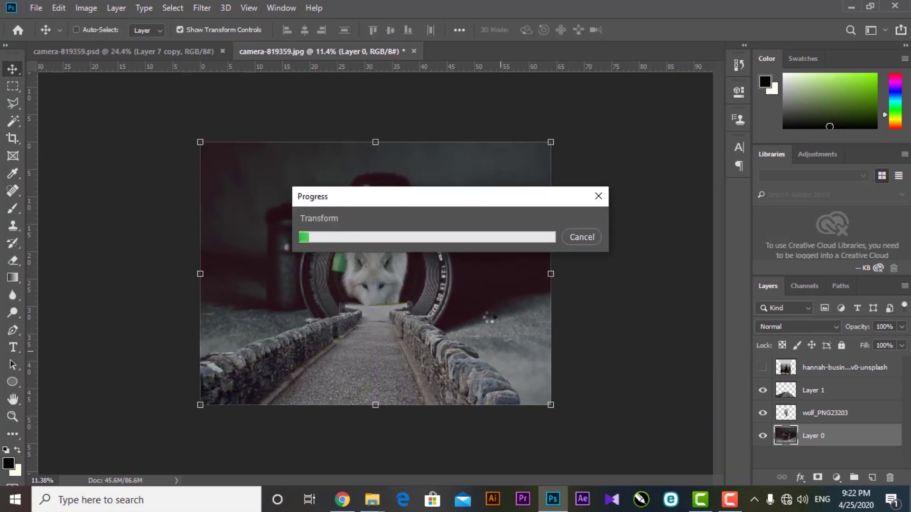
{"action": "key", "text": "ctrl+0"}
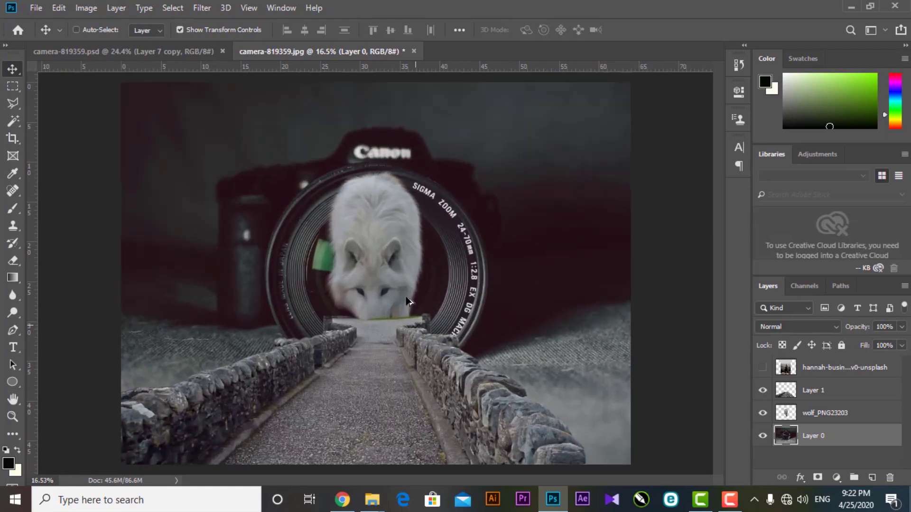
Step: Hide the wolf layer, then enlarge the road cutout to about 109% and shift it to span the canvas width
{"action": "left_click", "coordinate": [389, 246], "text": "ctrl"}
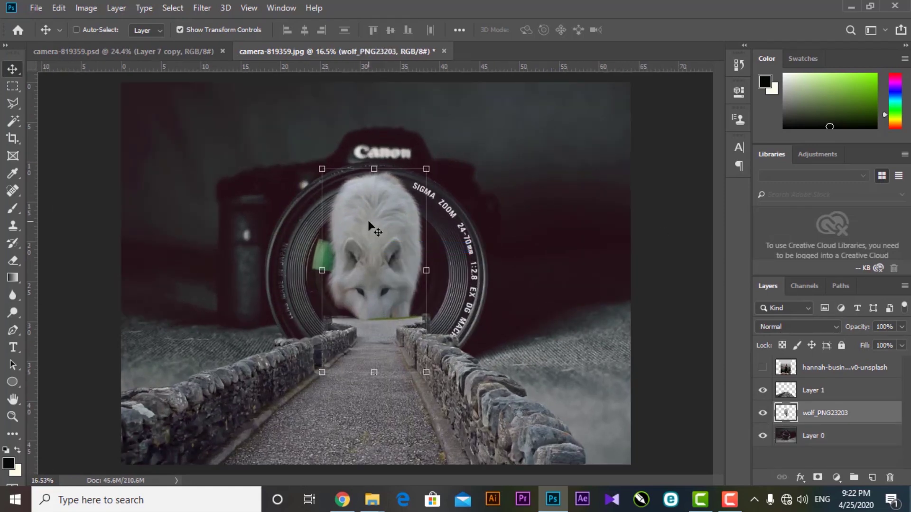
{"action": "left_click", "coordinate": [763, 413]}
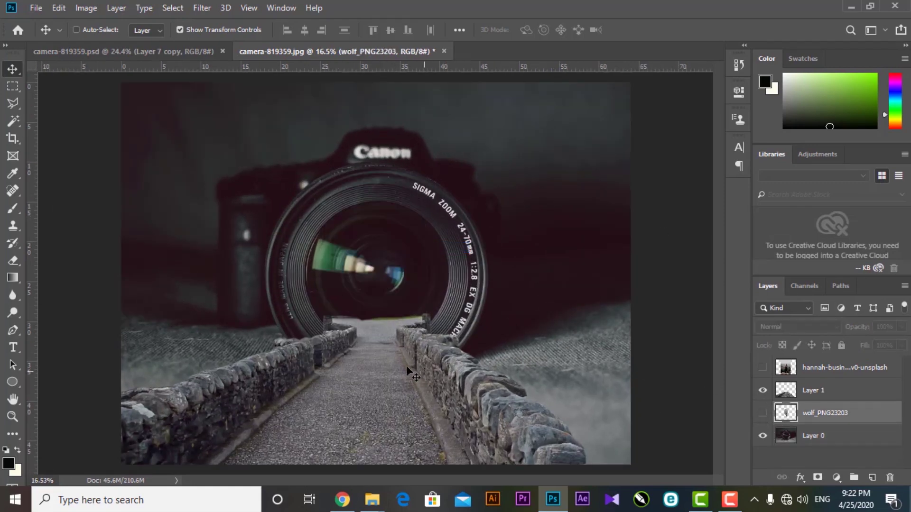
{"action": "scroll", "coordinate": [424, 369], "scroll_direction": "up", "scroll_amount": 2}
{"action": "right_click", "coordinate": [424, 335]}
{"action": "left_click", "coordinate": [442, 341]}
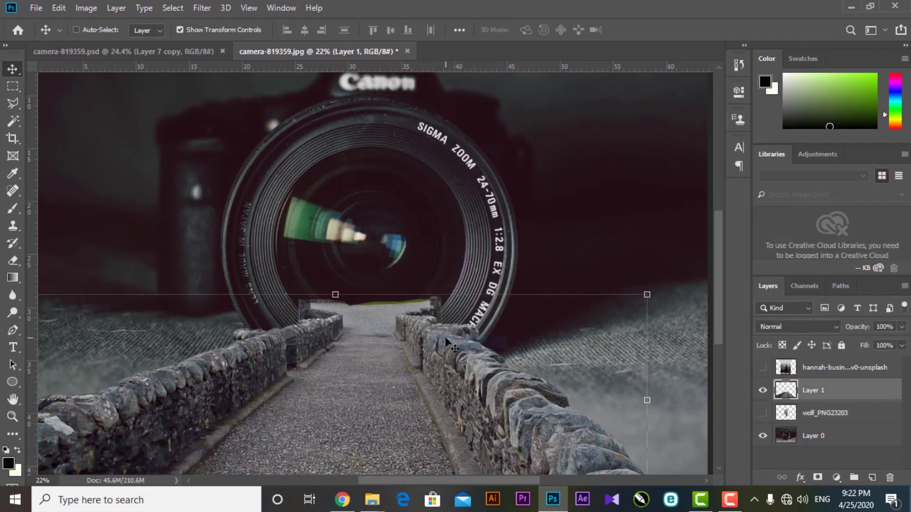
{"action": "scroll", "coordinate": [448, 339], "scroll_direction": "down", "scroll_amount": 3}
{"action": "left_click_drag", "start_coordinate": [586, 312], "coordinate": [609, 305]}
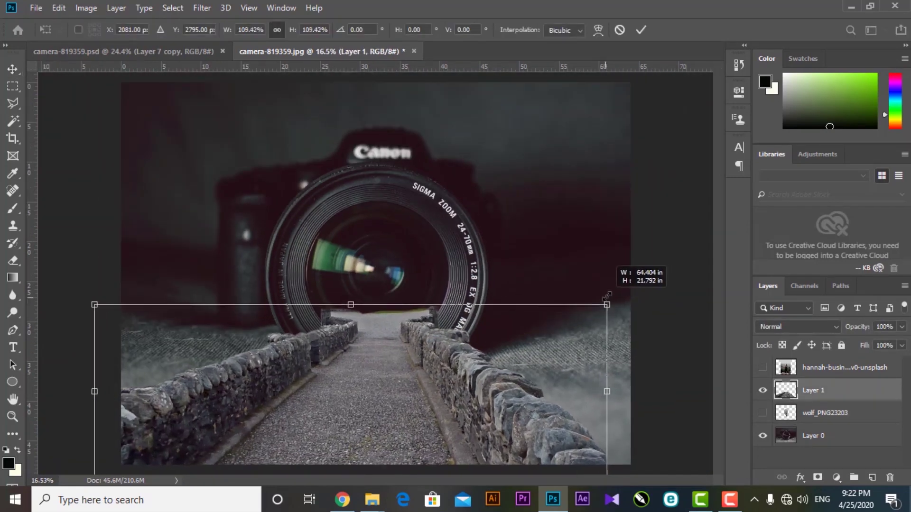
{"action": "left_click_drag", "start_coordinate": [495, 390], "coordinate": [515, 381]}
{"action": "key", "text": "Return"}
Step: Shift the camera layer to the right so the lens is centred over the far end of the road
{"action": "right_click", "coordinate": [425, 274]}
{"action": "left_click", "coordinate": [444, 280]}
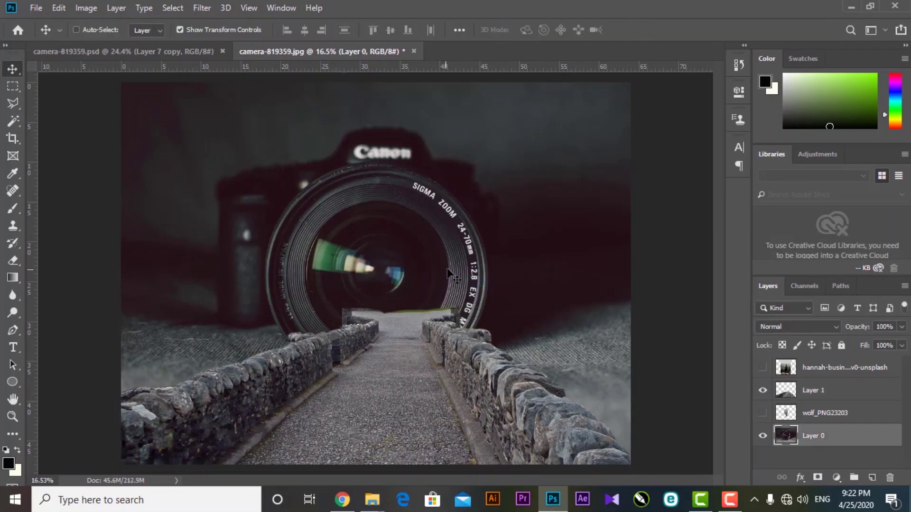
{"action": "left_click_drag", "start_coordinate": [404, 232], "coordinate": [428, 235]}
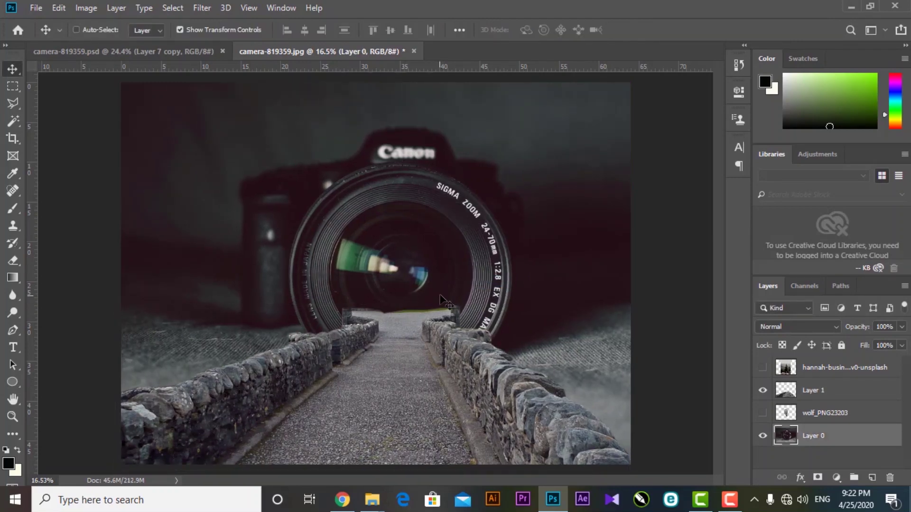
{"action": "scroll", "coordinate": [430, 328], "scroll_direction": "up", "scroll_amount": 4}
{"action": "scroll", "coordinate": [430, 326], "scroll_direction": "up", "scroll_amount": 3}
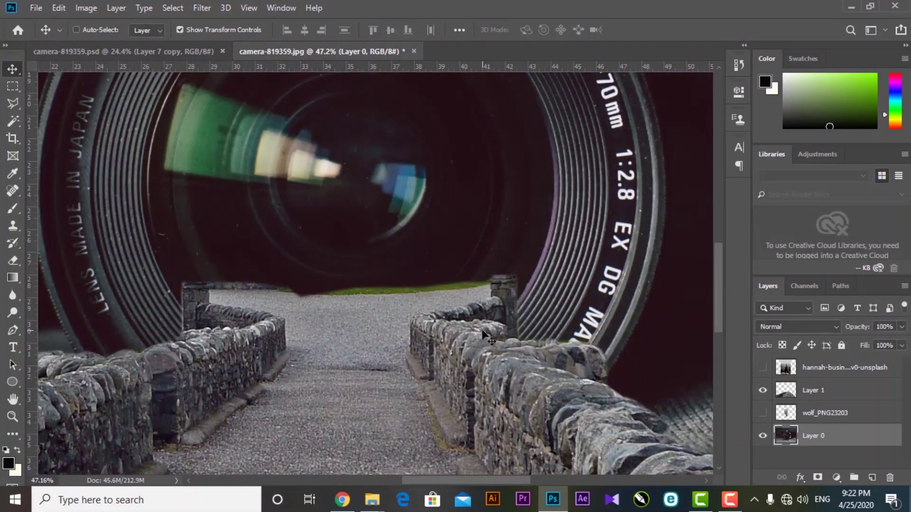
{"action": "scroll", "coordinate": [482, 329], "scroll_direction": "down", "scroll_amount": 4}
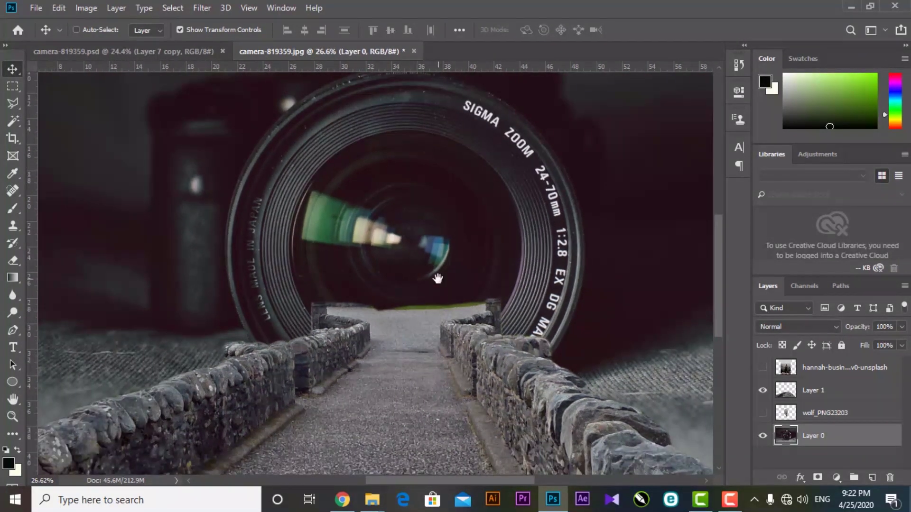
Step: Switch to File Explorer and look through the HD Wallpaper images and its folder 2, under After Effect Matarials on drive D
{"action": "mouse_move", "coordinate": [380, 501]}
{"action": "left_click", "coordinate": [588, 441]}
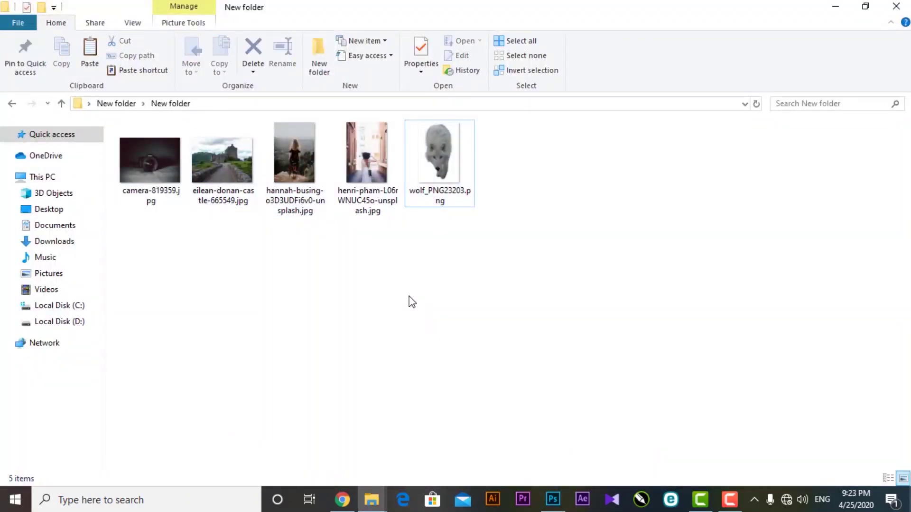
{"action": "left_click", "coordinate": [78, 322]}
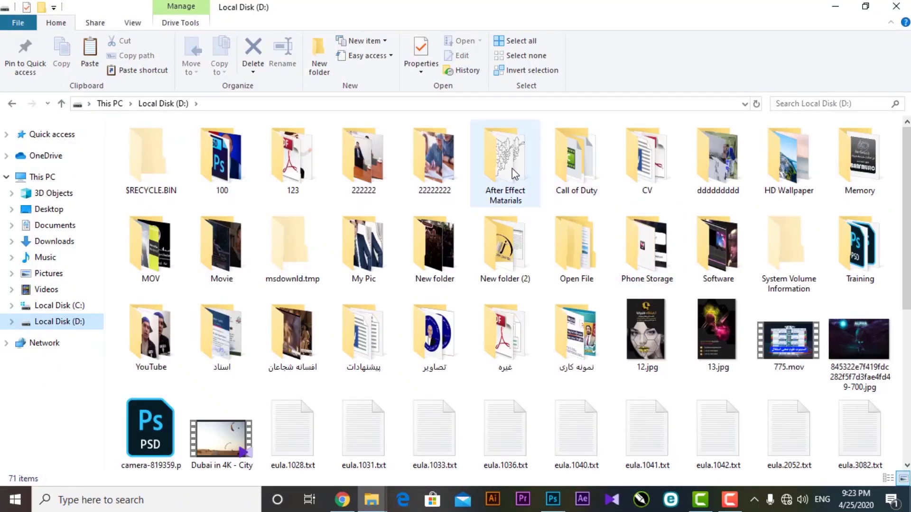
{"action": "double_click", "coordinate": [505, 152]}
{"action": "double_click", "coordinate": [726, 154]}
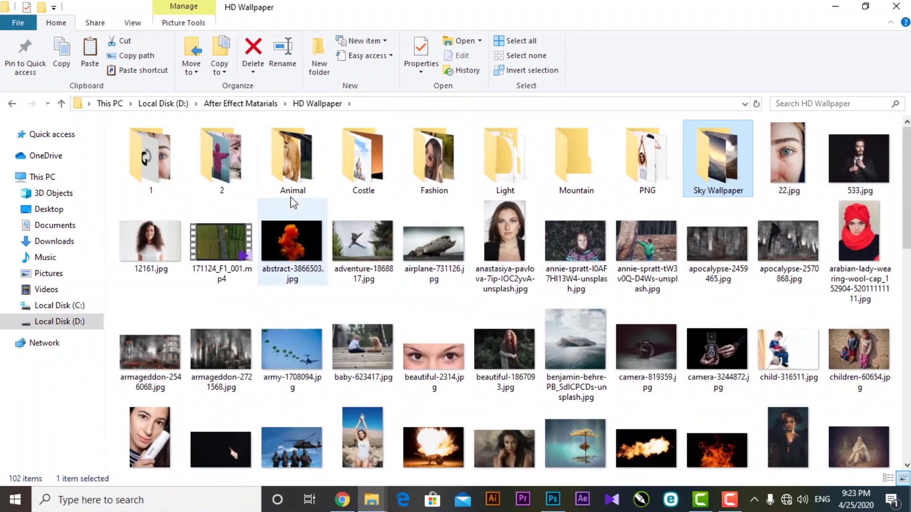
{"action": "double_click", "coordinate": [219, 156]}
{"action": "scroll", "coordinate": [408, 267], "scroll_direction": "down", "scroll_amount": 5}
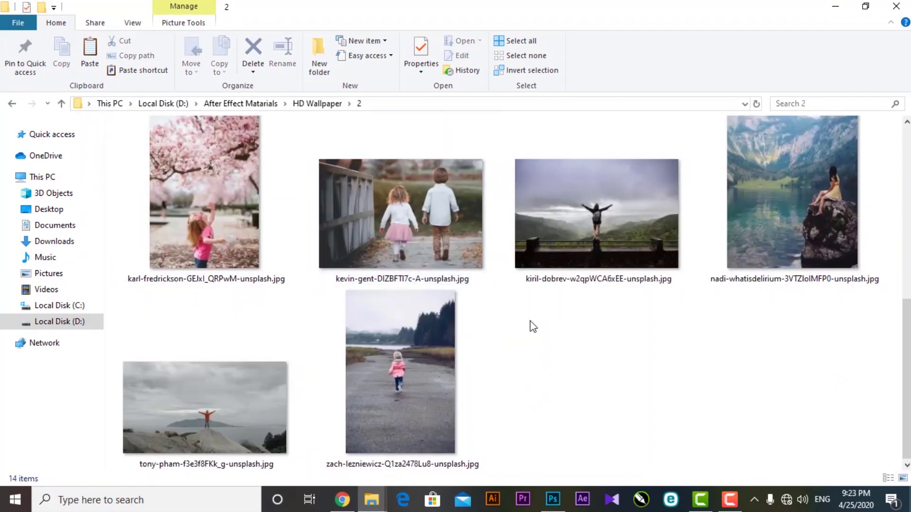
{"action": "scroll", "coordinate": [527, 323], "scroll_direction": "up", "scroll_amount": 5}
{"action": "left_click", "coordinate": [561, 351]}
{"action": "key", "text": "alt+Left"}
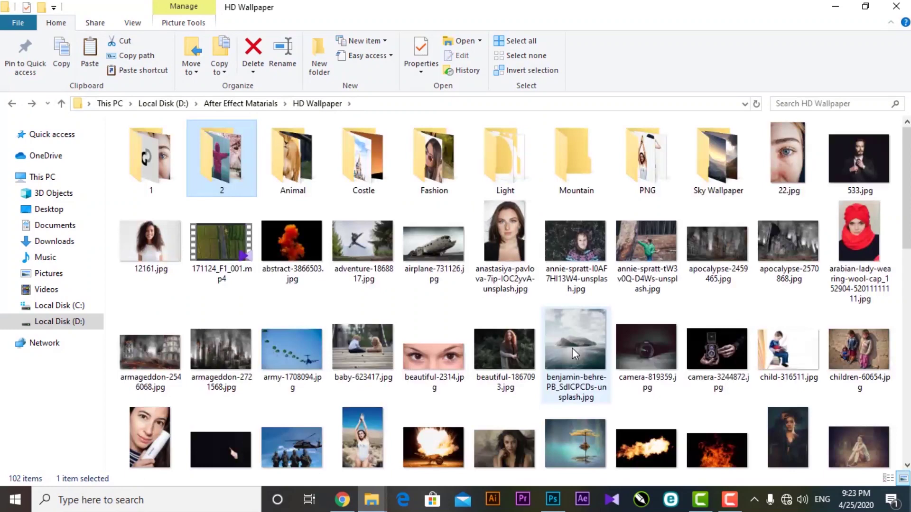
{"action": "scroll", "coordinate": [572, 351], "scroll_direction": "down", "scroll_amount": 3}
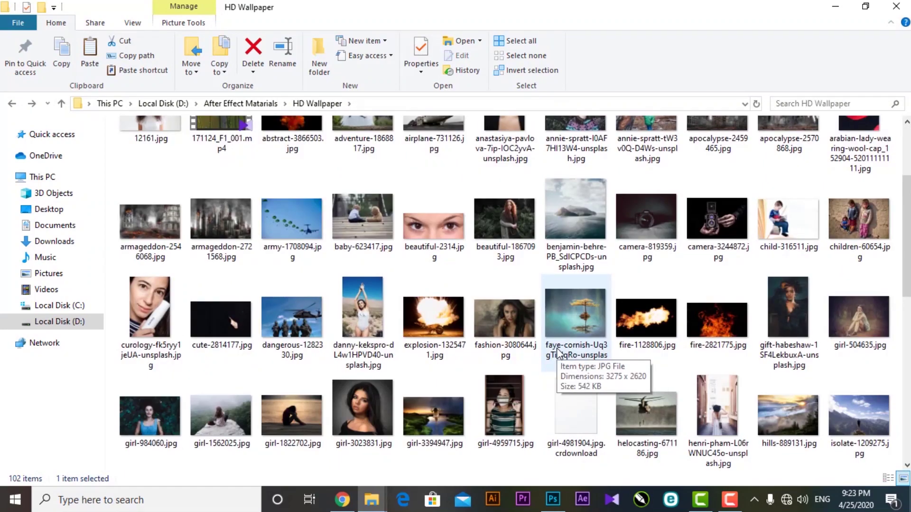
{"action": "scroll", "coordinate": [558, 354], "scroll_direction": "down", "scroll_amount": 3}
{"action": "scroll", "coordinate": [557, 354], "scroll_direction": "down", "scroll_amount": 5}
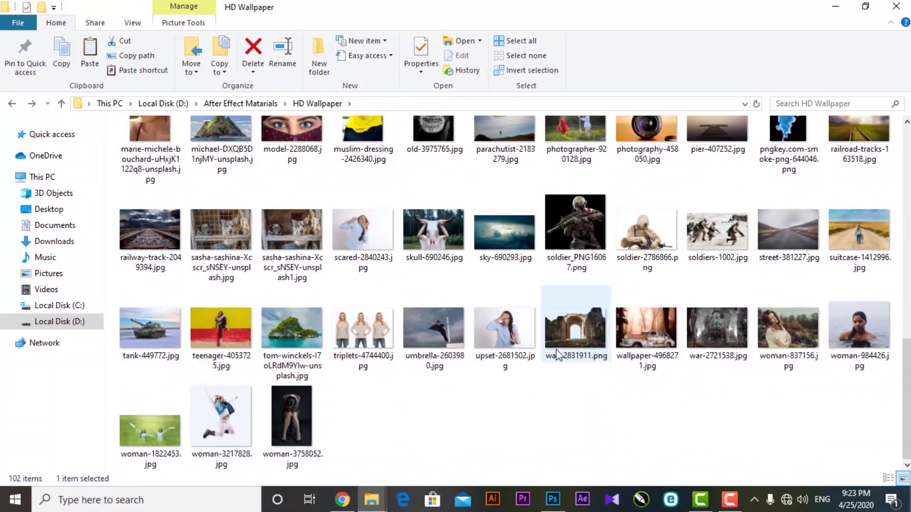
{"action": "scroll", "coordinate": [610, 416], "scroll_direction": "up", "scroll_amount": 2}
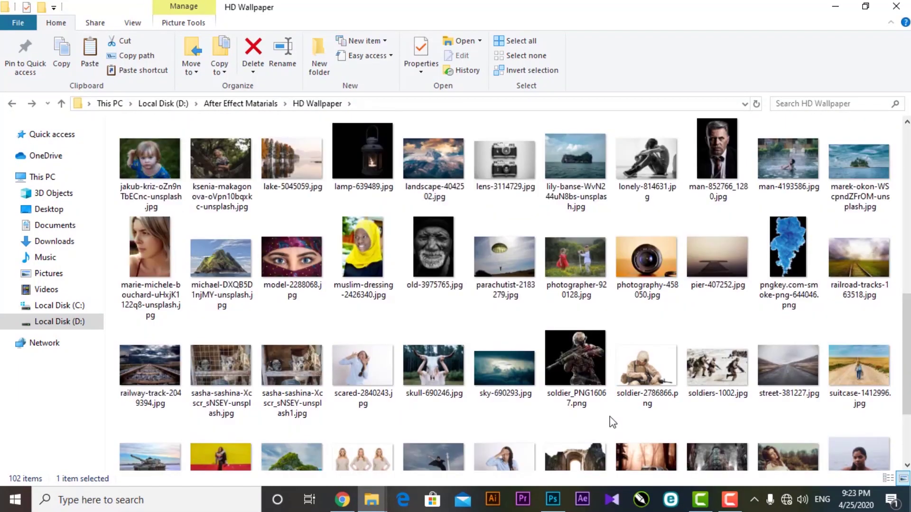
{"action": "scroll", "coordinate": [610, 417], "scroll_direction": "up", "scroll_amount": 3}
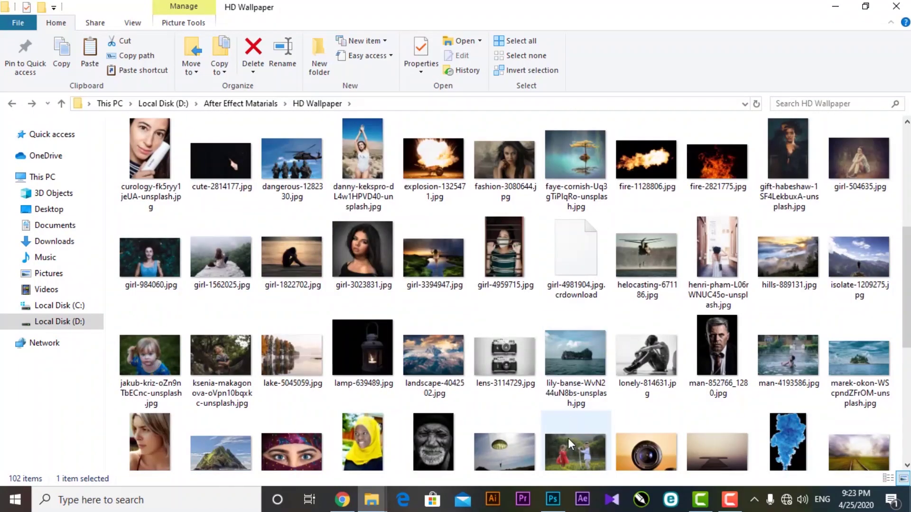
Step: Return to Photoshop and copy the equinox-2194645 copy layer with the floating castle from camera-819359.psd into the camera-819359.jpg document
{"action": "left_click", "coordinate": [553, 499]}
{"action": "left_click", "coordinate": [191, 51]}
{"action": "right_click", "coordinate": [389, 228]}
{"action": "left_click", "coordinate": [407, 229]}
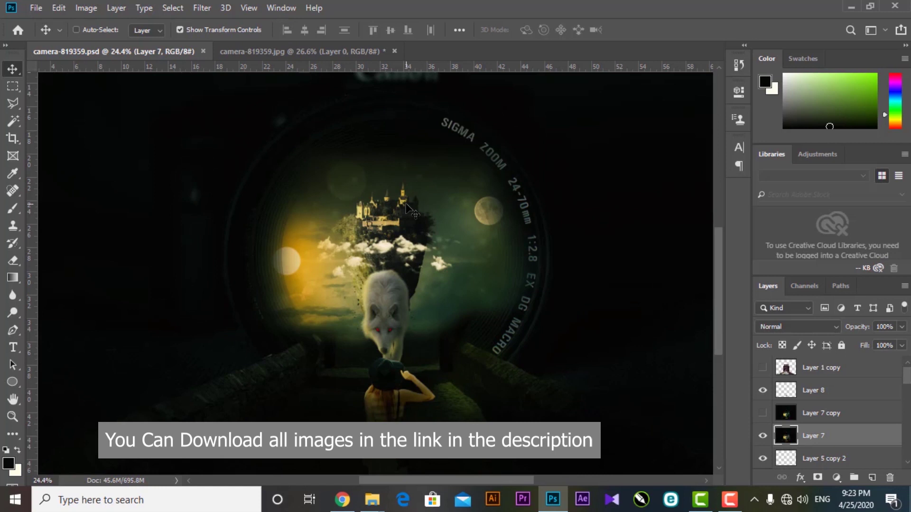
{"action": "scroll", "coordinate": [825, 439], "scroll_direction": "down", "scroll_amount": 10}
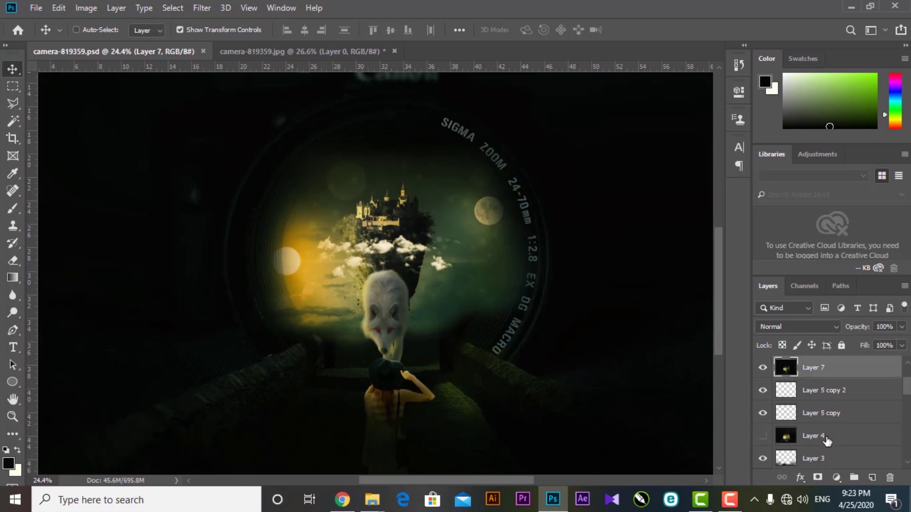
{"action": "left_click", "coordinate": [826, 441]}
{"action": "left_click_drag", "start_coordinate": [471, 273], "coordinate": [411, 246]}
Step: Bring the floating castle layer to the front of the stack and nudge it right and up inside the lens
{"action": "scroll", "coordinate": [420, 247], "scroll_direction": "down", "scroll_amount": 1}
{"action": "key", "text": "ctrl+shift+bracketright"}
{"action": "key", "text": "shift+Right"}
{"action": "key", "text": "shift+Right"}
{"action": "key", "text": "shift+Up"}
{"action": "key", "text": "shift+Up"}
{"action": "key", "text": "shift+Up"}
{"action": "key", "text": "shift+Up"}
{"action": "key", "text": "shift+Up"}
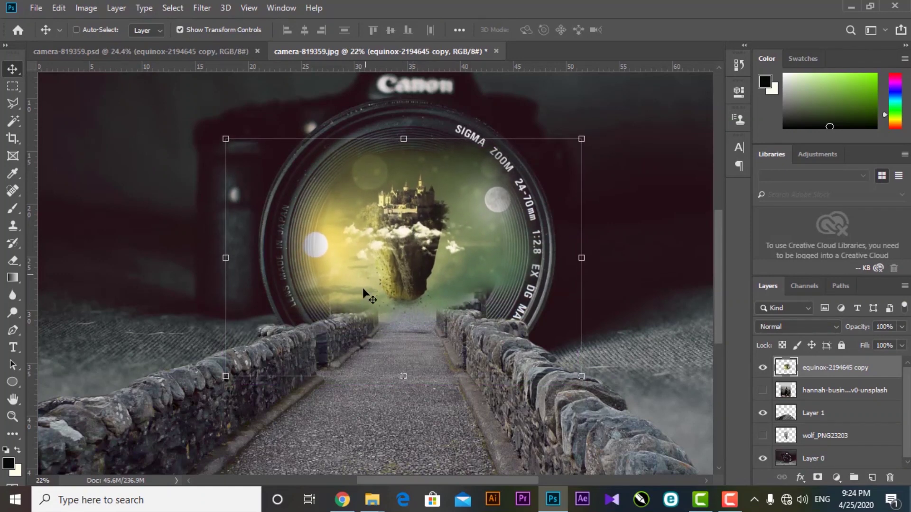
Step: Set up the Eraser with a 125-pixel brush, 34% opacity and 57% flow for the floating castle layer
{"action": "scroll", "coordinate": [412, 238], "scroll_direction": "up", "scroll_amount": 10}
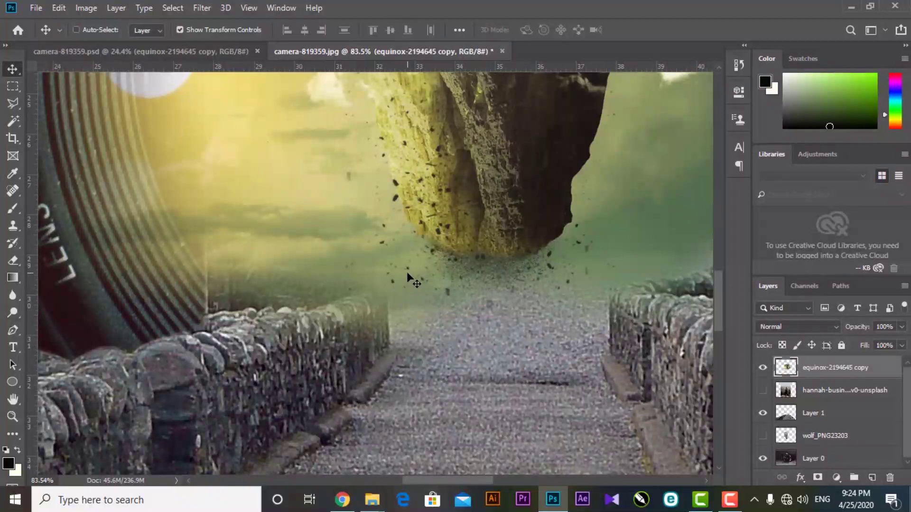
{"action": "key", "text": "e"}
{"action": "key", "text": "bracketleft"}
{"action": "key", "text": "bracketleft"}
{"action": "left_click", "coordinate": [372, 328]}
{"action": "key", "text": "ctrl+z"}
{"action": "left_click_drag", "start_coordinate": [212, 34], "coordinate": [193, 37]}
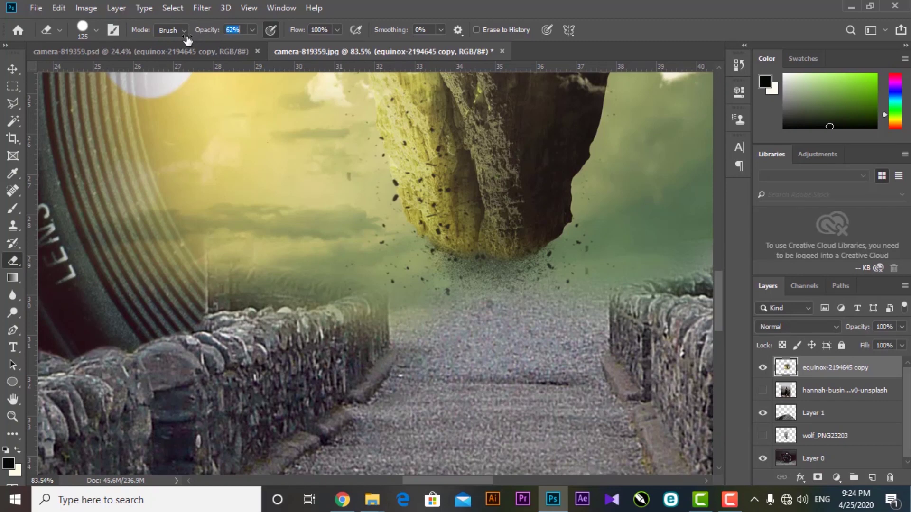
{"action": "left_click_drag", "start_coordinate": [297, 35], "coordinate": [289, 35]}
{"action": "left_click_drag", "start_coordinate": [208, 34], "coordinate": [185, 40]}
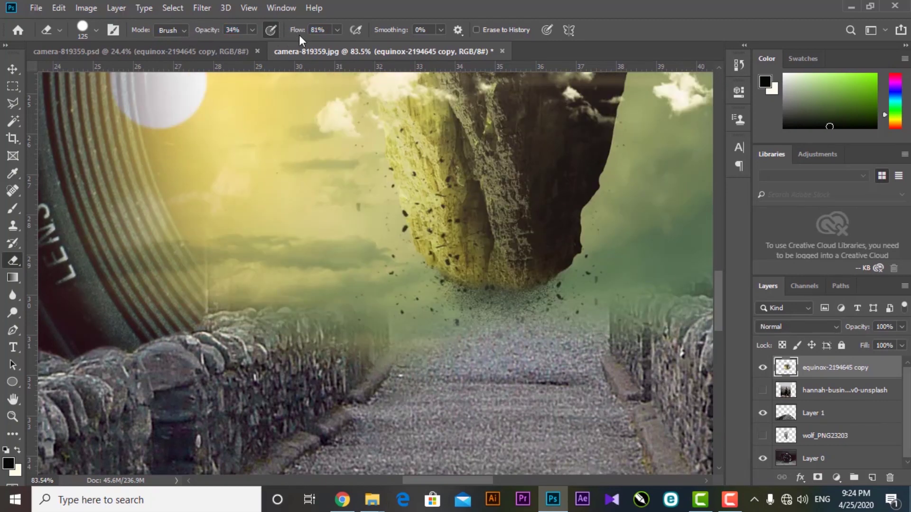
Step: Erase the floating castle layer's haze over the stone walls and road edges with a soft brush, enlarging it to 250 pixels
{"action": "right_click", "coordinate": [466, 288]}
{"action": "left_click", "coordinate": [503, 386]}
{"action": "left_click", "coordinate": [531, 404]}
{"action": "left_click", "coordinate": [434, 385]}
{"action": "mouse_move", "coordinate": [345, 352]}
{"action": "left_mouse_down"}
{"action": "mouse_move", "coordinate": [359, 337]}
{"action": "mouse_move", "coordinate": [328, 371]}
{"action": "mouse_move", "coordinate": [341, 358]}
{"action": "mouse_move", "coordinate": [328, 361]}
{"action": "left_mouse_up"}
{"action": "key", "text": "bracketright"}
{"action": "key", "text": "bracketright"}
{"action": "key", "text": "bracketright"}
{"action": "key", "text": "bracketright"}
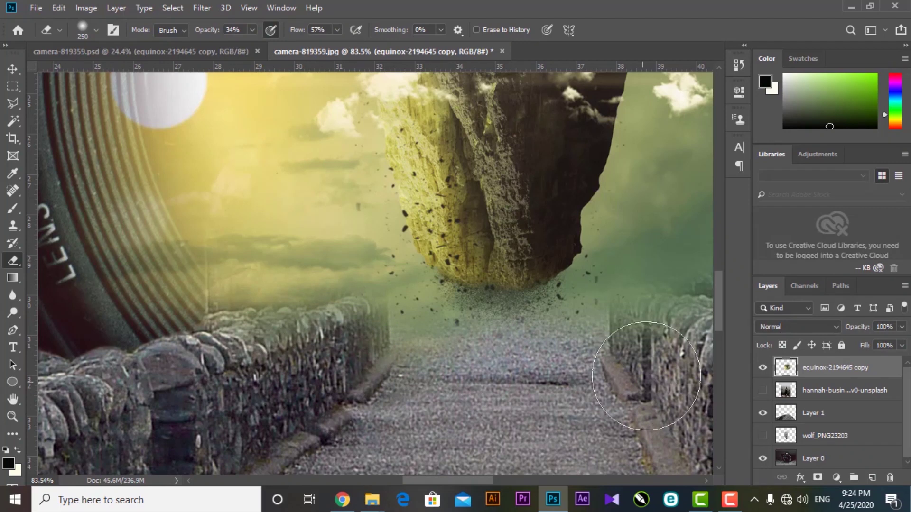
{"action": "scroll", "coordinate": [360, 385], "scroll_direction": "down", "scroll_amount": 5}
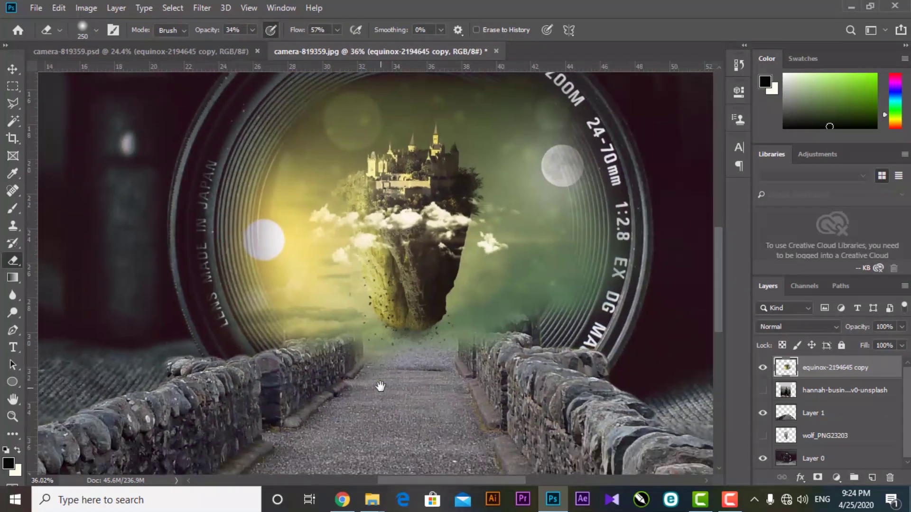
{"action": "scroll", "coordinate": [382, 387], "scroll_direction": "down", "scroll_amount": 3}
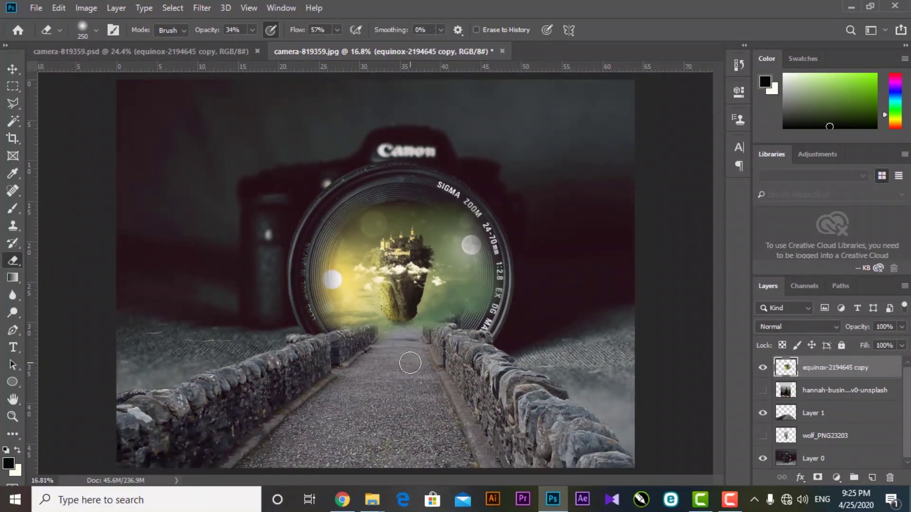
Step: Show the hannah-busing woman photo layer and bring it to the front of the layer stack
{"action": "key", "text": "v"}
{"action": "left_click", "coordinate": [764, 390]}
{"action": "left_click", "coordinate": [798, 390]}
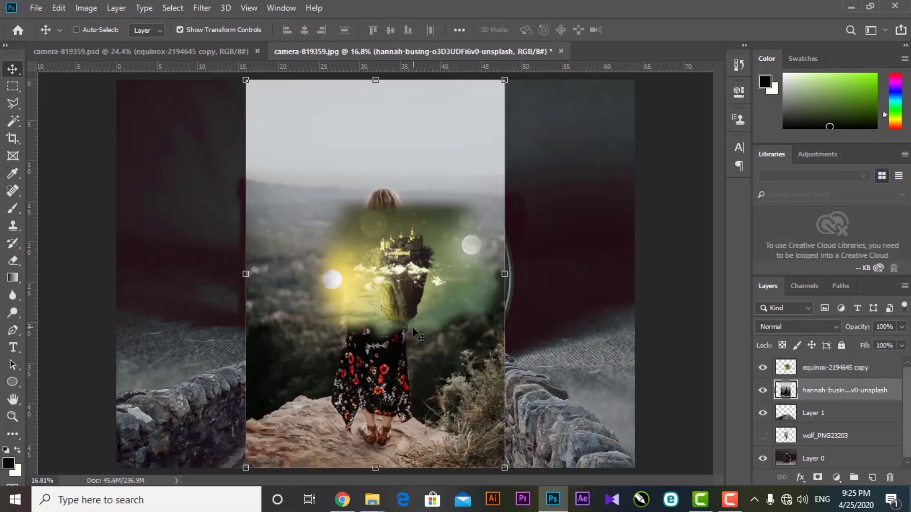
{"action": "scroll", "coordinate": [484, 359], "scroll_direction": "up", "scroll_amount": 2}
{"action": "left_click_drag", "start_coordinate": [812, 394], "coordinate": [809, 363]}
{"action": "left_click_drag", "start_coordinate": [379, 317], "coordinate": [353, 254]}
Step: Start a Pen tool path at the heel of the woman's right sandal and trace its outer edge up to the ankle
{"action": "scroll", "coordinate": [366, 362], "scroll_direction": "up", "scroll_amount": 4}
{"action": "left_click_drag", "start_coordinate": [394, 344], "coordinate": [417, 254]}
{"action": "scroll", "coordinate": [410, 378], "scroll_direction": "up", "scroll_amount": 3}
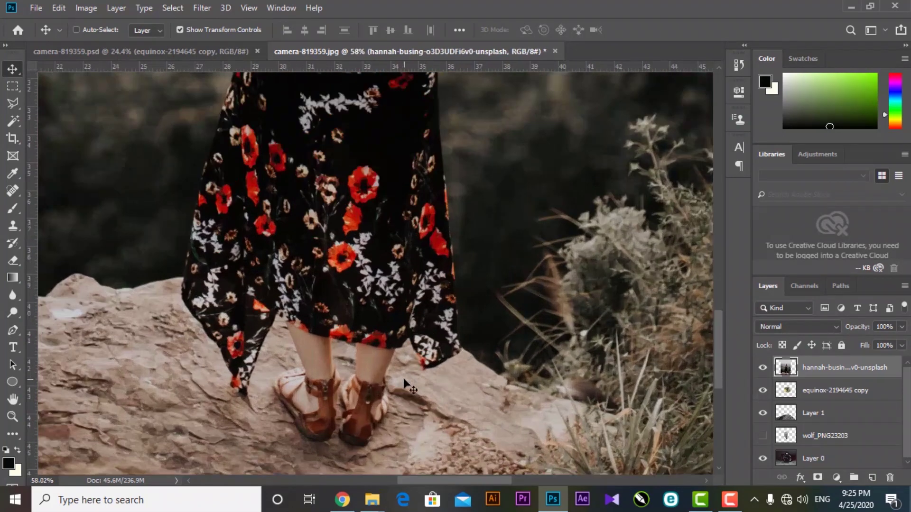
{"action": "scroll", "coordinate": [406, 381], "scroll_direction": "up", "scroll_amount": 3}
{"action": "left_click_drag", "start_coordinate": [394, 372], "coordinate": [385, 342]}
{"action": "key", "text": "p"}
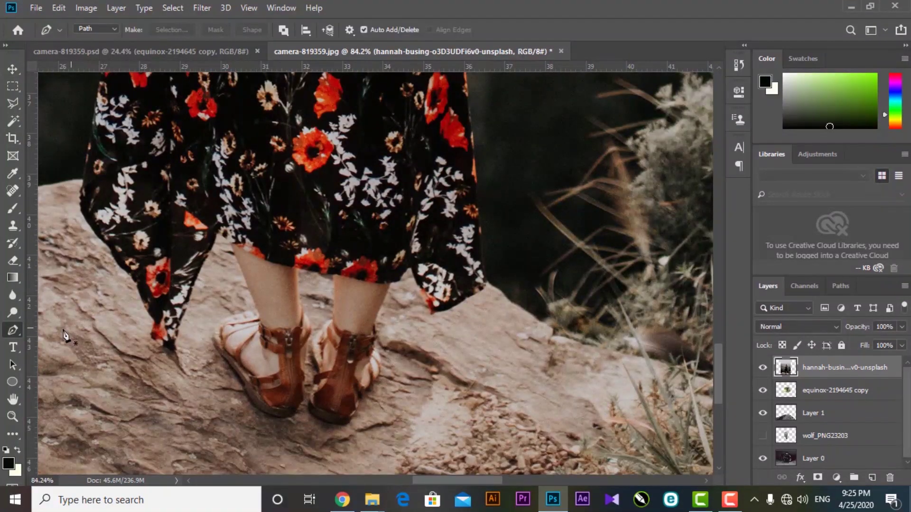
{"action": "right_click", "coordinate": [11, 328]}
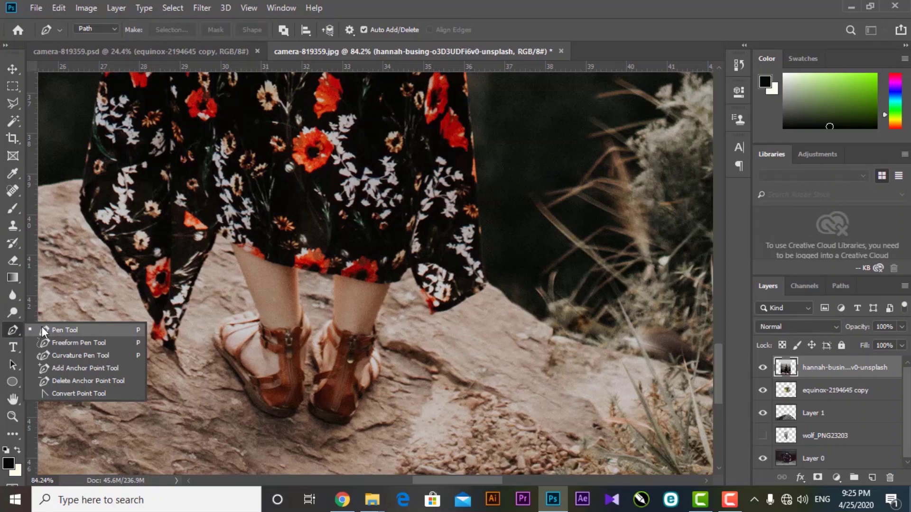
{"action": "left_click", "coordinate": [30, 328]}
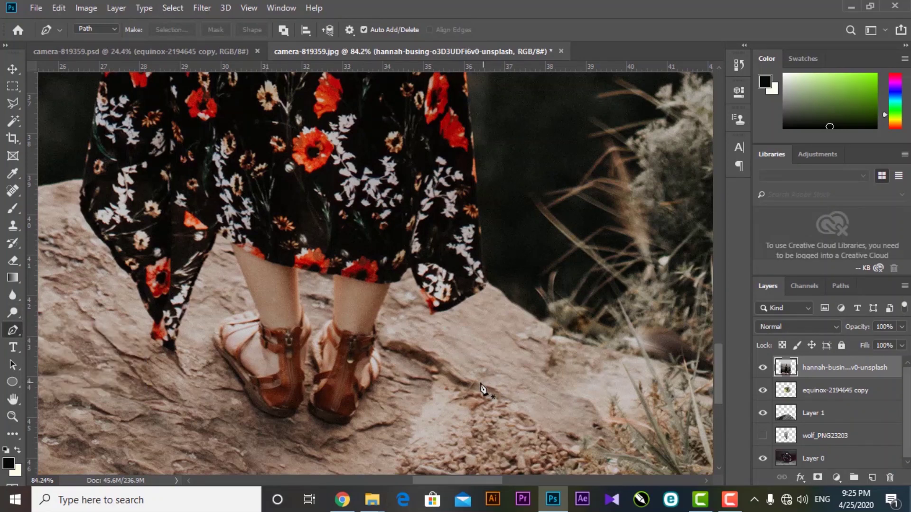
{"action": "scroll", "coordinate": [437, 390], "scroll_direction": "up", "scroll_amount": 2}
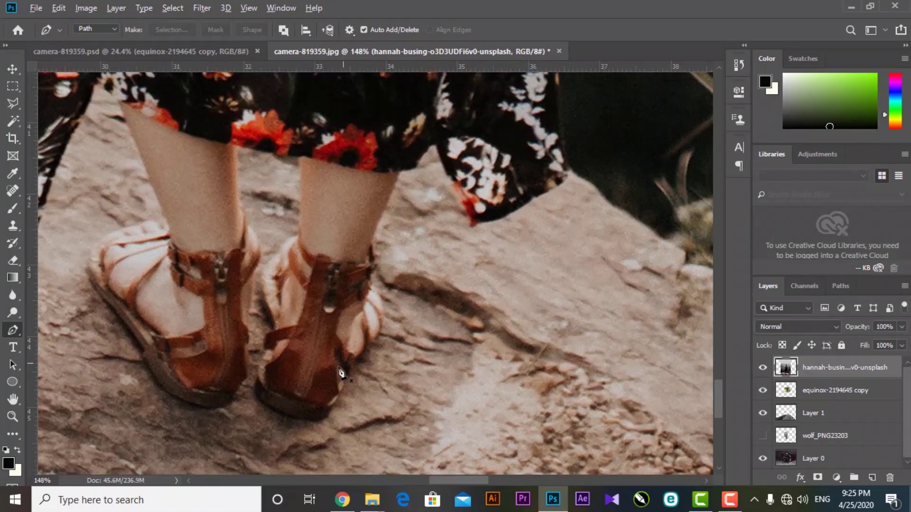
{"action": "scroll", "coordinate": [364, 365], "scroll_direction": "up", "scroll_amount": 1}
{"action": "left_click", "coordinate": [338, 406]}
{"action": "left_click", "coordinate": [351, 379]}
{"action": "left_click", "coordinate": [361, 364]}
{"action": "left_click", "coordinate": [378, 341]}
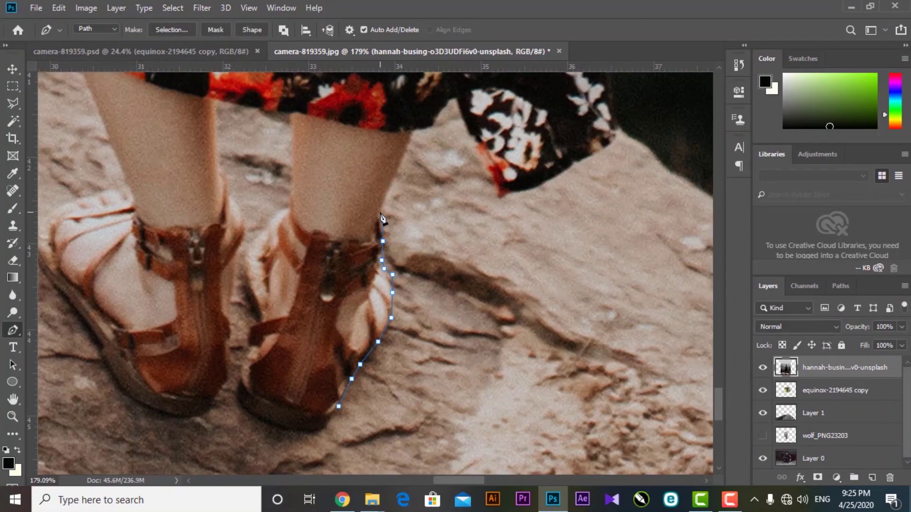
Step: Continue the path up the woman's right leg and around the hanging right corner of the dress hem
{"action": "left_click", "coordinate": [411, 131]}
{"action": "left_click", "coordinate": [480, 150]}
{"action": "left_click", "coordinate": [499, 183]}
{"action": "left_click", "coordinate": [502, 190]}
{"action": "left_click", "coordinate": [533, 183]}
{"action": "left_click", "coordinate": [548, 177]}
{"action": "left_click", "coordinate": [570, 164]}
{"action": "left_click", "coordinate": [590, 154]}
{"action": "left_click", "coordinate": [615, 134]}
Step: Extend the path up the right side of the dress to just below the woman's right hand
{"action": "left_click_drag", "start_coordinate": [599, 111], "coordinate": [602, 256]}
{"action": "left_click", "coordinate": [606, 190]}
{"action": "left_click", "coordinate": [599, 144]}
{"action": "left_click_drag", "start_coordinate": [581, 137], "coordinate": [555, 345]}
{"action": "left_click", "coordinate": [565, 215]}
{"action": "left_click", "coordinate": [558, 137]}
{"action": "left_click_drag", "start_coordinate": [559, 137], "coordinate": [583, 323]}
{"action": "left_click", "coordinate": [581, 163]}
{"action": "left_click", "coordinate": [583, 197]}
{"action": "left_click_drag", "start_coordinate": [563, 177], "coordinate": [546, 338]}
{"action": "left_click", "coordinate": [558, 236]}
{"action": "left_click_drag", "start_coordinate": [556, 164], "coordinate": [523, 334]}
{"action": "left_click", "coordinate": [523, 326]}
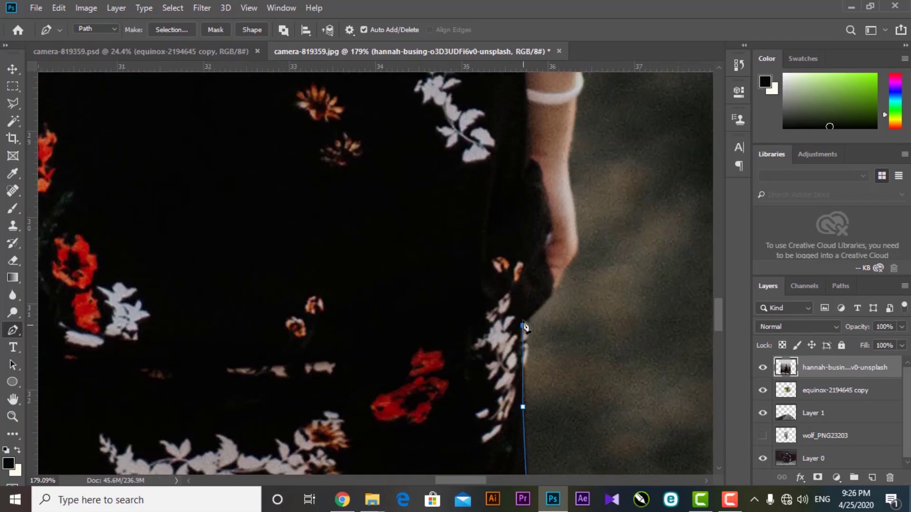
Step: Trace the path around the woman's right hand and wrist, past the bracelet onto the forearm
{"action": "left_click", "coordinate": [576, 216]}
{"action": "left_click_drag", "start_coordinate": [575, 216], "coordinate": [530, 378]}
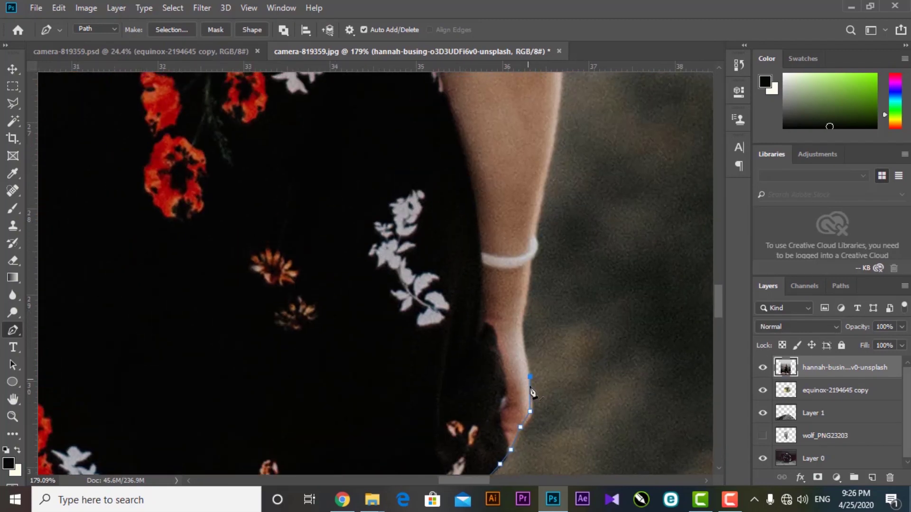
{"action": "left_click", "coordinate": [529, 271]}
{"action": "left_click", "coordinate": [532, 260]}
{"action": "left_click", "coordinate": [541, 217]}
{"action": "left_click_drag", "start_coordinate": [541, 218], "coordinate": [486, 424]}
{"action": "left_click", "coordinate": [509, 305]}
{"action": "left_click", "coordinate": [507, 271]}
{"action": "key", "text": "ctrl+z"}
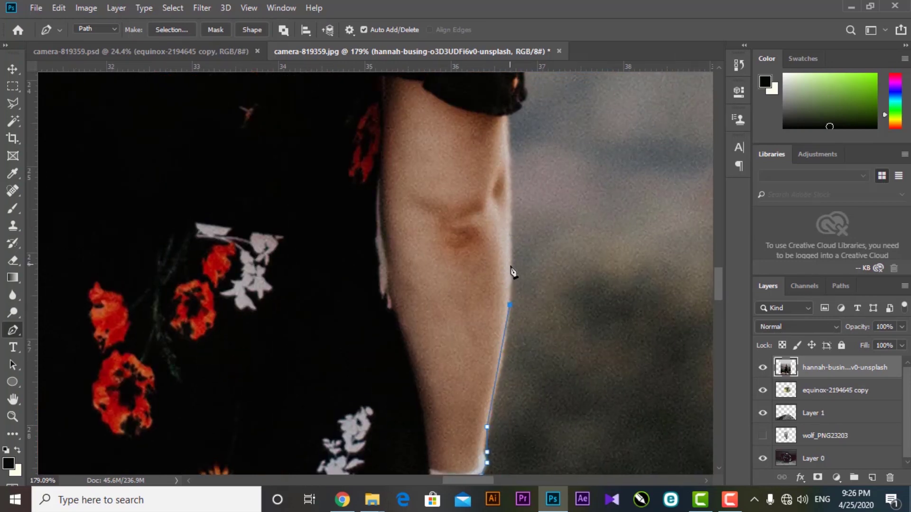
{"action": "key", "text": "ctrl+z"}
Step: Continue the path up the right forearm and elbow to the lower edge of the dress sleeve
{"action": "left_click", "coordinate": [504, 344]}
{"action": "left_click", "coordinate": [509, 277]}
{"action": "scroll", "coordinate": [499, 323], "scroll_direction": "up", "scroll_amount": 2}
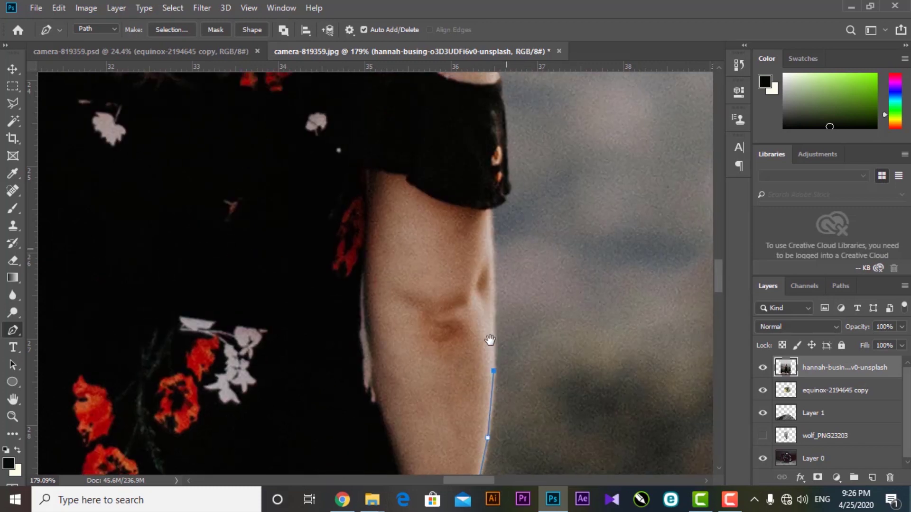
{"action": "left_click", "coordinate": [492, 306]}
{"action": "left_click", "coordinate": [493, 261]}
{"action": "left_click", "coordinate": [491, 212]}
{"action": "left_click", "coordinate": [495, 205]}
{"action": "left_click_drag", "start_coordinate": [482, 256], "coordinate": [448, 351]}
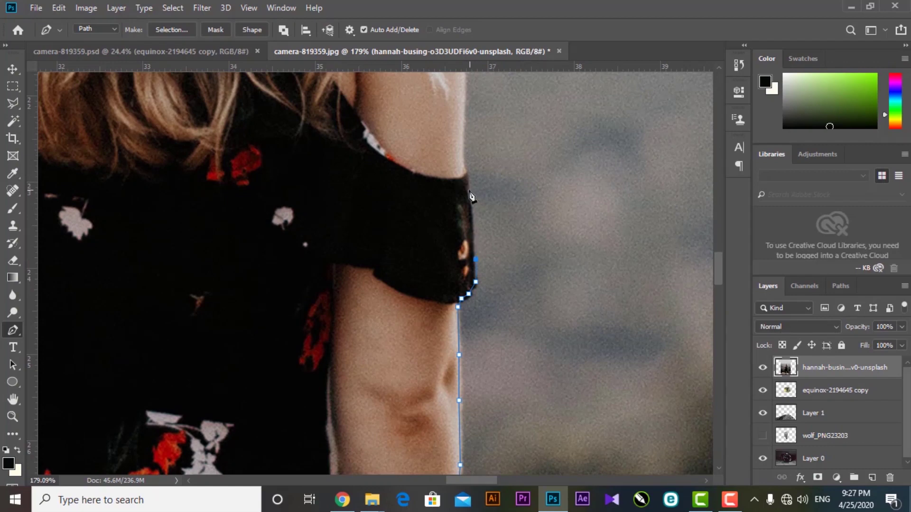
Step: Trace the outer edge of the right sleeve and the bare upper arm up to the hair
{"action": "left_click_drag", "start_coordinate": [463, 161], "coordinate": [470, 289]}
{"action": "left_click", "coordinate": [469, 280]}
{"action": "left_click", "coordinate": [471, 224]}
{"action": "left_click", "coordinate": [475, 194]}
{"action": "left_click", "coordinate": [465, 129]}
{"action": "left_click_drag", "start_coordinate": [459, 209], "coordinate": [446, 324]}
{"action": "left_click", "coordinate": [460, 297]}
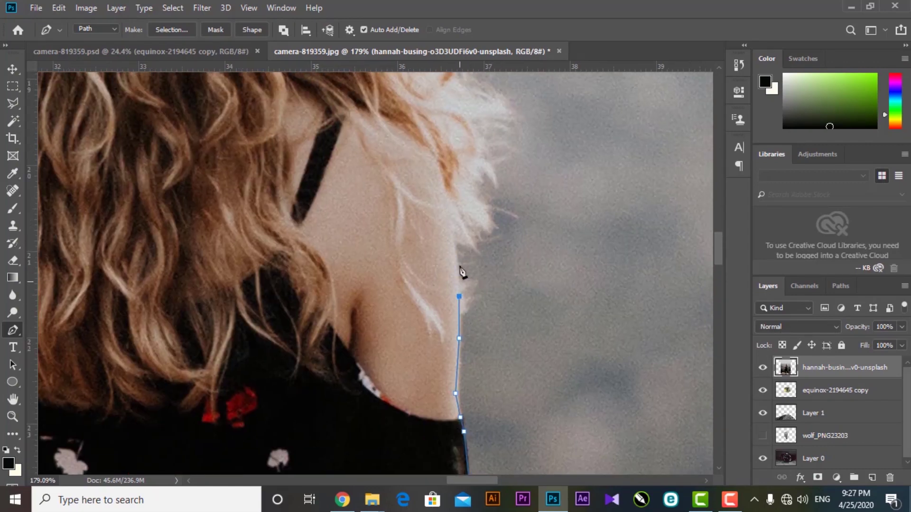
Step: Extend the path loosely around the outer curls of hair beside the woman's right shoulder
{"action": "left_click_drag", "start_coordinate": [460, 246], "coordinate": [466, 353]}
{"action": "left_click", "coordinate": [490, 352]}
{"action": "left_click", "coordinate": [514, 328]}
{"action": "left_click", "coordinate": [529, 278]}
{"action": "left_click", "coordinate": [535, 235]}
{"action": "left_click", "coordinate": [515, 189]}
{"action": "left_click", "coordinate": [485, 165]}
Step: Continue the path up the right side of the hair toward the crown, keeping the stray strands inside
{"action": "left_click_drag", "start_coordinate": [488, 173], "coordinate": [503, 361]}
{"action": "left_click", "coordinate": [465, 284]}
{"action": "left_click", "coordinate": [447, 230]}
{"action": "left_click", "coordinate": [412, 170]}
{"action": "left_click_drag", "start_coordinate": [414, 171], "coordinate": [448, 323]}
{"action": "left_click", "coordinate": [430, 253]}
{"action": "left_click", "coordinate": [422, 208]}
{"action": "left_click", "coordinate": [408, 168]}
{"action": "left_click", "coordinate": [371, 119]}
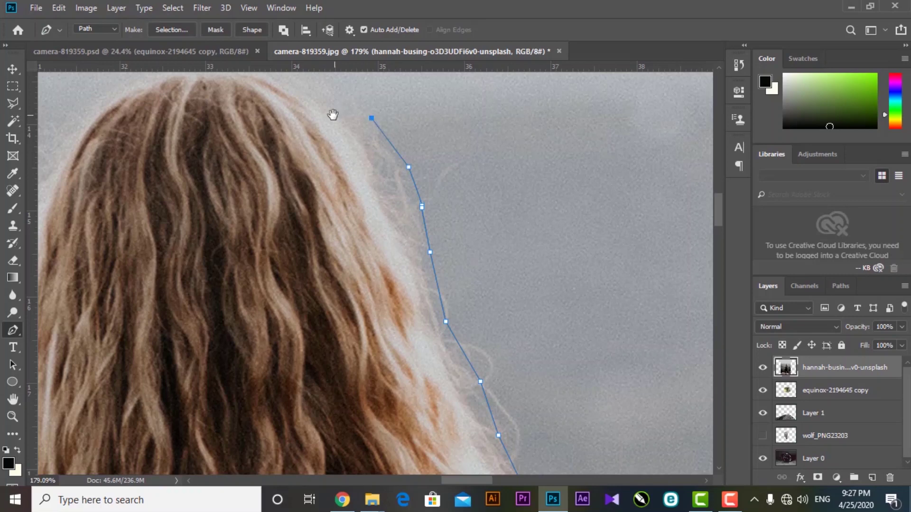
Step: Carry the path over the top of the woman's head to the left side of the crown
{"action": "left_click_drag", "start_coordinate": [331, 115], "coordinate": [443, 238]}
{"action": "left_click", "coordinate": [442, 229]}
{"action": "left_click", "coordinate": [388, 214]}
{"action": "left_click", "coordinate": [333, 213]}
{"action": "left_click", "coordinate": [302, 213]}
{"action": "left_click", "coordinate": [264, 226]}
{"action": "left_click", "coordinate": [228, 247]}
{"action": "left_click", "coordinate": [191, 279]}
Step: Trace the path down the left side of the hair to the woman's left shoulder, including the loose strands
{"action": "left_click_drag", "start_coordinate": [283, 179], "coordinate": [391, 47]}
{"action": "left_click", "coordinate": [258, 209]}
{"action": "left_click", "coordinate": [218, 264]}
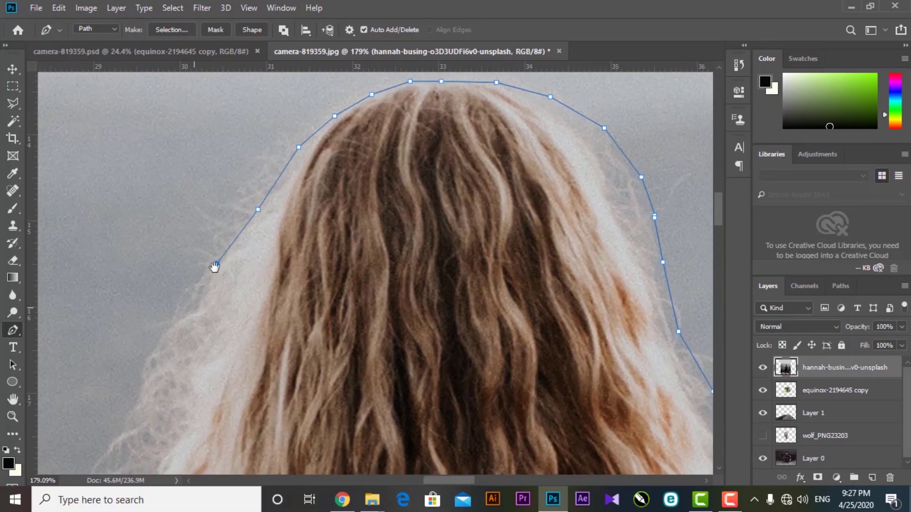
{"action": "left_click_drag", "start_coordinate": [145, 364], "coordinate": [226, 234]}
{"action": "left_click", "coordinate": [225, 226]}
{"action": "left_click", "coordinate": [203, 264]}
{"action": "left_click", "coordinate": [194, 289]}
{"action": "left_click_drag", "start_coordinate": [172, 341], "coordinate": [251, 211]}
{"action": "left_click", "coordinate": [247, 205]}
{"action": "left_click", "coordinate": [232, 239]}
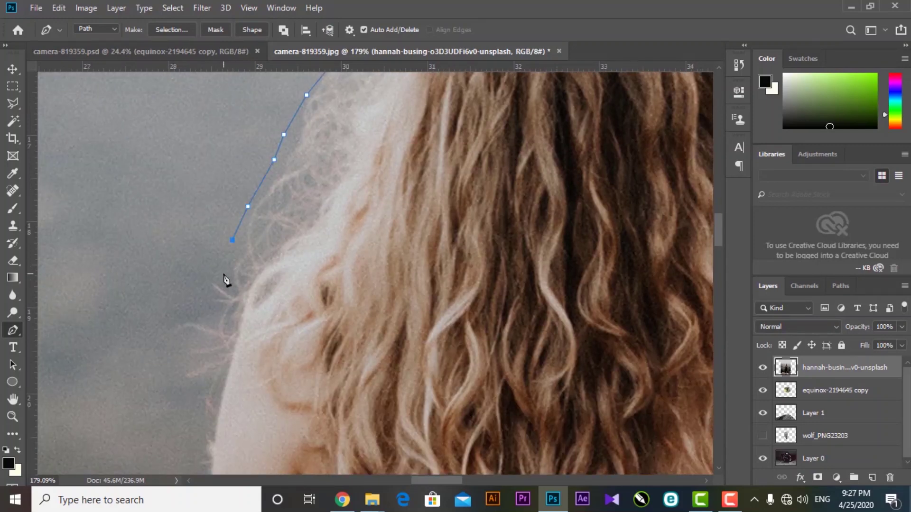
{"action": "left_click", "coordinate": [223, 272]}
Step: Continue the path along the left shoulder and down the outer edge of the bare upper arm
{"action": "left_click_drag", "start_coordinate": [203, 322], "coordinate": [216, 229]}
{"action": "left_click", "coordinate": [228, 215]}
{"action": "left_click", "coordinate": [239, 262]}
{"action": "left_click", "coordinate": [240, 279]}
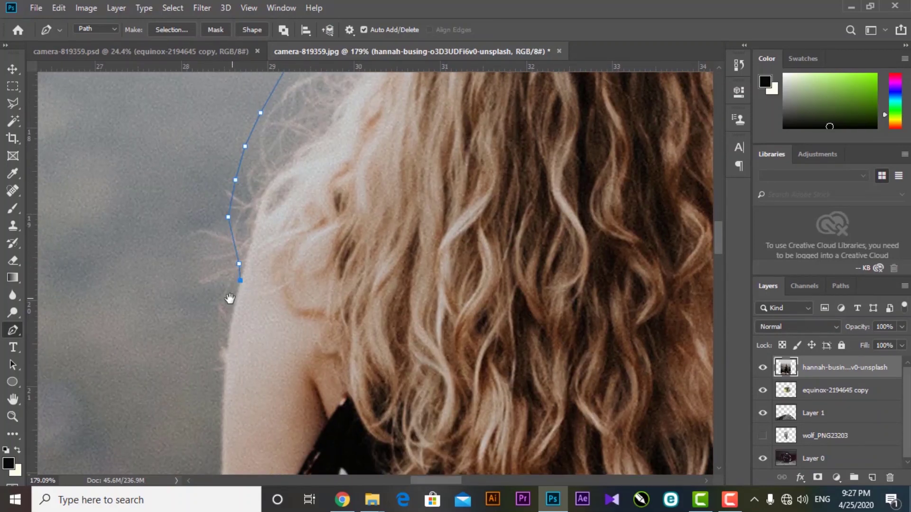
{"action": "left_click_drag", "start_coordinate": [230, 299], "coordinate": [272, 169]}
{"action": "left_click", "coordinate": [265, 242]}
{"action": "left_click", "coordinate": [266, 279]}
{"action": "left_click_drag", "start_coordinate": [265, 279], "coordinate": [289, 158]}
Step: Trace the path around the outer edge of the left sleeve and onto the arm below it
{"action": "left_click", "coordinate": [286, 272]}
{"action": "left_click", "coordinate": [283, 280]}
{"action": "left_click_drag", "start_coordinate": [281, 280], "coordinate": [312, 107]}
{"action": "left_click", "coordinate": [305, 178]}
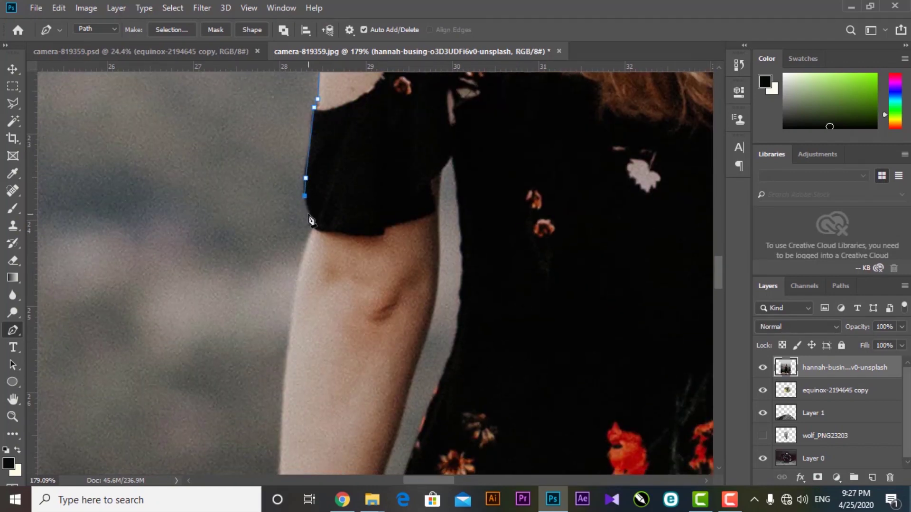
{"action": "left_click", "coordinate": [307, 214]}
{"action": "left_click", "coordinate": [307, 226]}
{"action": "left_click", "coordinate": [307, 243]}
Step: Extend the path down the outer edge of the woman's left forearm
{"action": "left_click_drag", "start_coordinate": [309, 245], "coordinate": [325, 121]}
{"action": "left_click", "coordinate": [309, 195]}
{"action": "left_click", "coordinate": [305, 227]}
{"action": "left_click_drag", "start_coordinate": [305, 228], "coordinate": [311, 111]}
{"action": "left_click", "coordinate": [309, 199]}
{"action": "left_click", "coordinate": [304, 270]}
Step: Trace the path around the left wrist and along the hand's fingers to where they meet the dress
{"action": "left_click_drag", "start_coordinate": [305, 272], "coordinate": [280, 134]}
{"action": "left_click", "coordinate": [263, 155]}
{"action": "left_click", "coordinate": [259, 167]}
{"action": "left_click", "coordinate": [253, 236]}
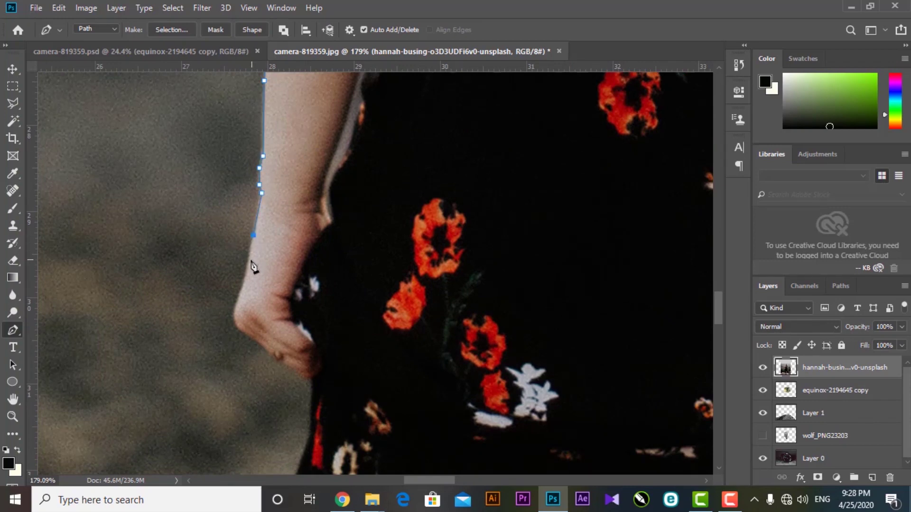
{"action": "left_click", "coordinate": [247, 265]}
{"action": "scroll", "coordinate": [243, 323], "scroll_direction": "up", "scroll_amount": 4}
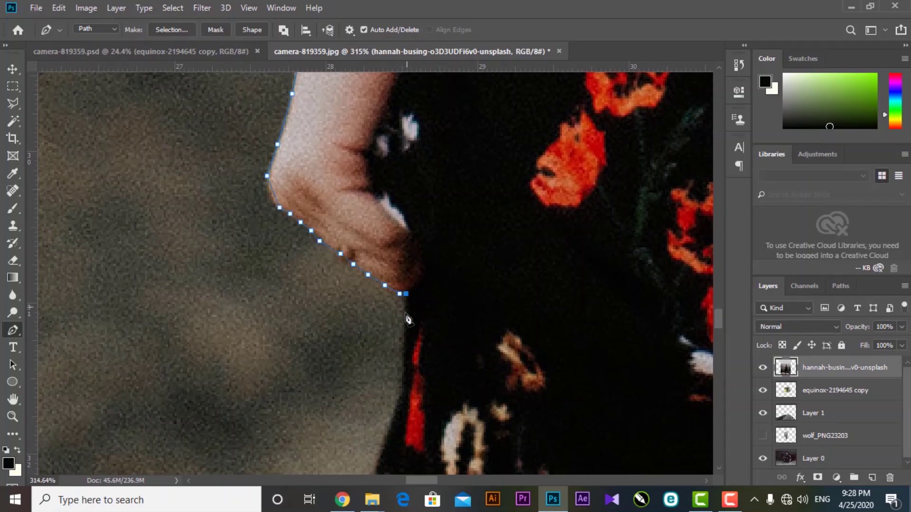
Step: Continue the path from the woman's left hand down the adjoining edge of her dress
{"action": "scroll", "coordinate": [409, 308], "scroll_direction": "down", "scroll_amount": 2}
{"action": "left_click", "coordinate": [399, 292]}
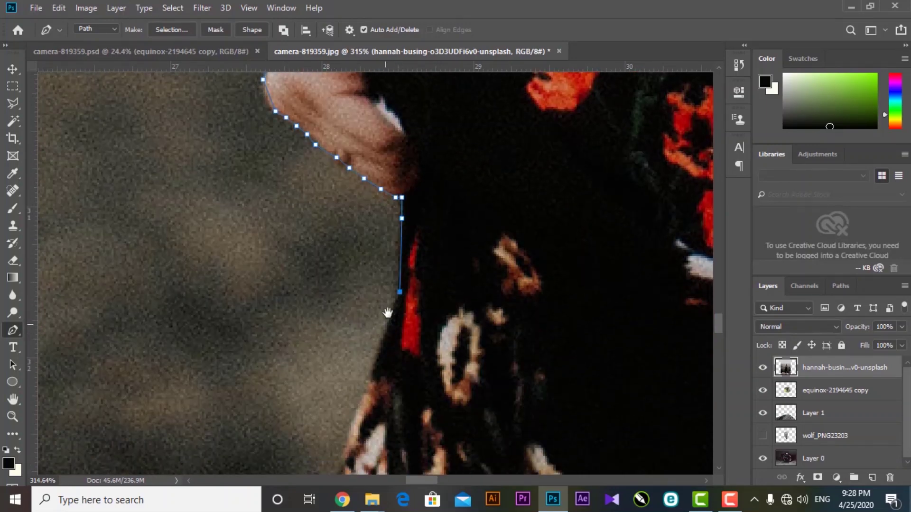
{"action": "left_click_drag", "start_coordinate": [382, 331], "coordinate": [394, 237]}
{"action": "left_click", "coordinate": [394, 259]}
{"action": "left_click", "coordinate": [377, 293]}
{"action": "left_click_drag", "start_coordinate": [369, 320], "coordinate": [381, 208]}
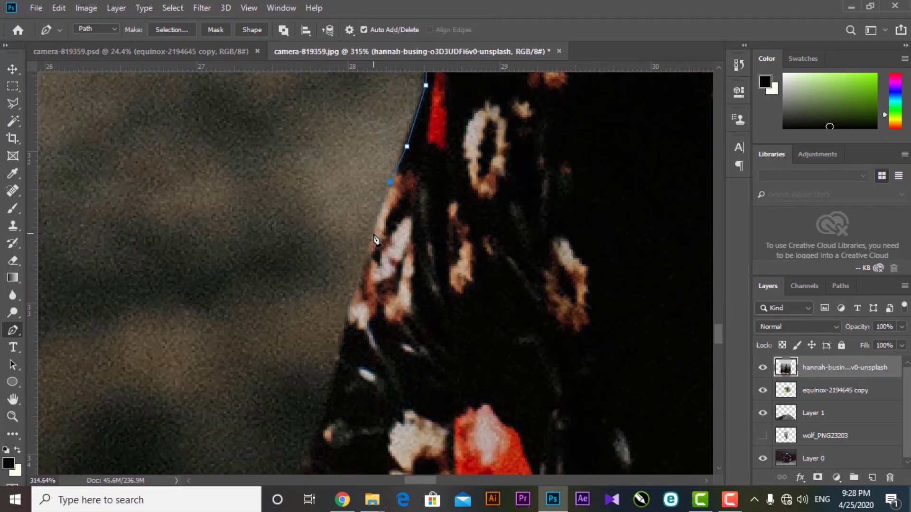
Step: Trace the path down the left side of the skirt below the hand, following its outward slope
{"action": "left_click_drag", "start_coordinate": [361, 292], "coordinate": [385, 219]}
{"action": "left_click", "coordinate": [371, 255]}
{"action": "left_click_drag", "start_coordinate": [371, 256], "coordinate": [367, 151]}
{"action": "left_click", "coordinate": [364, 198]}
{"action": "left_click_drag", "start_coordinate": [357, 230], "coordinate": [364, 153]}
{"action": "left_click", "coordinate": [351, 193]}
{"action": "left_click_drag", "start_coordinate": [342, 244], "coordinate": [364, 136]}
{"action": "left_click", "coordinate": [330, 217]}
{"action": "left_click", "coordinate": [321, 248]}
Step: Extend the path down the lower left side of the skirt, past the white leaf print
{"action": "left_click_drag", "start_coordinate": [319, 281], "coordinate": [332, 189]}
{"action": "left_click", "coordinate": [315, 216]}
{"action": "left_click_drag", "start_coordinate": [310, 269], "coordinate": [307, 164]}
{"action": "left_click", "coordinate": [297, 222]}
{"action": "left_click", "coordinate": [275, 244]}
{"action": "left_click_drag", "start_coordinate": [270, 252], "coordinate": [287, 117]}
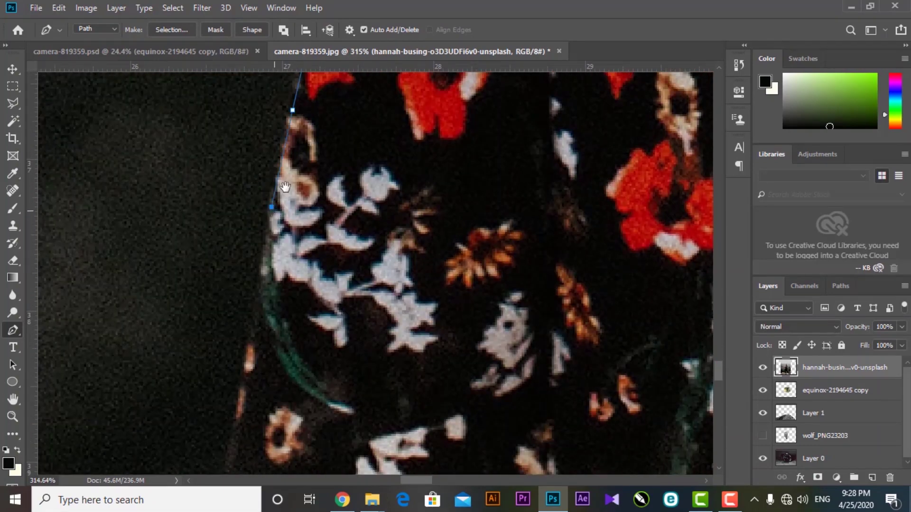
{"action": "left_click_drag", "start_coordinate": [261, 327], "coordinate": [302, 92]}
{"action": "left_click", "coordinate": [302, 92]}
{"action": "left_click", "coordinate": [283, 180]}
{"action": "left_click_drag", "start_coordinate": [283, 231], "coordinate": [281, 149]}
Step: Trace the path around the skirt's outermost left corner where the hem begins
{"action": "scroll", "coordinate": [260, 261], "scroll_direction": "down", "scroll_amount": 2}
{"action": "left_click", "coordinate": [264, 264]}
{"action": "left_click_drag", "start_coordinate": [272, 259], "coordinate": [260, 124]}
{"action": "left_click", "coordinate": [247, 191]}
{"action": "left_click", "coordinate": [247, 205]}
{"action": "left_click", "coordinate": [251, 221]}
{"action": "left_click", "coordinate": [266, 245]}
{"action": "scroll", "coordinate": [292, 292], "scroll_direction": "up", "scroll_amount": 3}
Step: Run the path along the diagonal hem toward the dress's left hanging point
{"action": "left_click_drag", "start_coordinate": [313, 271], "coordinate": [277, 187]}
{"action": "left_click", "coordinate": [277, 217]}
{"action": "left_click", "coordinate": [296, 240]}
{"action": "left_click", "coordinate": [308, 269]}
{"action": "left_click", "coordinate": [319, 284]}
{"action": "left_click_drag", "start_coordinate": [317, 271], "coordinate": [269, 166]}
{"action": "left_click", "coordinate": [310, 216]}
{"action": "left_click", "coordinate": [322, 234]}
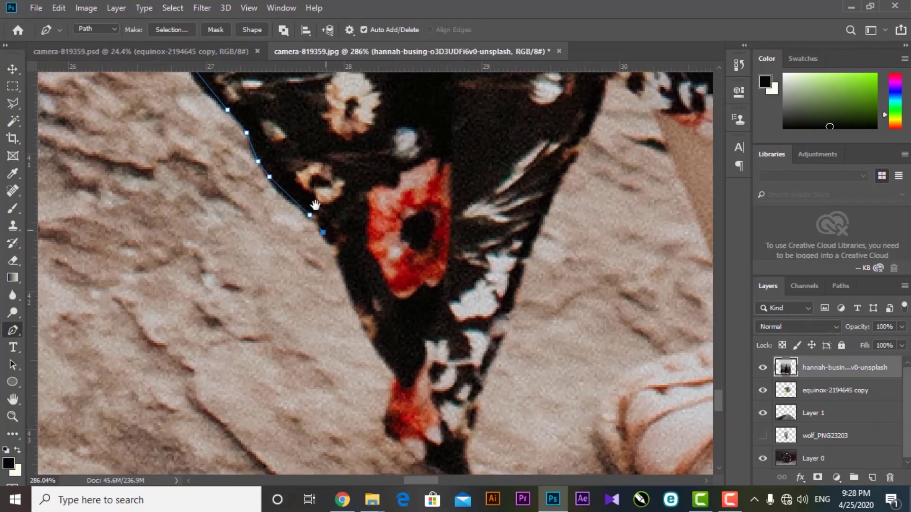
Step: Trace the outer edge of the left hanging point and around its tip
{"action": "left_click_drag", "start_coordinate": [335, 266], "coordinate": [288, 180]}
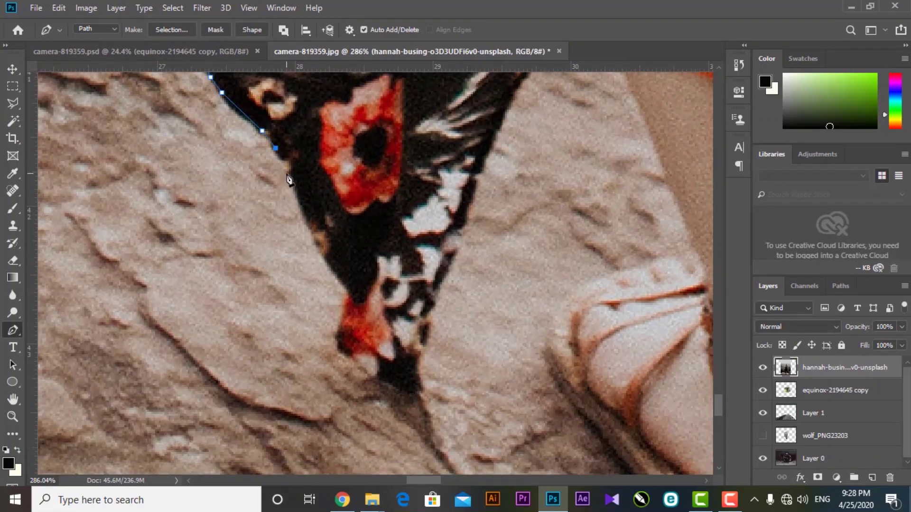
{"action": "left_click", "coordinate": [348, 288]}
{"action": "left_click", "coordinate": [340, 331]}
{"action": "left_click_drag", "start_coordinate": [339, 331], "coordinate": [334, 248]}
{"action": "left_click", "coordinate": [349, 270]}
{"action": "left_click", "coordinate": [367, 276]}
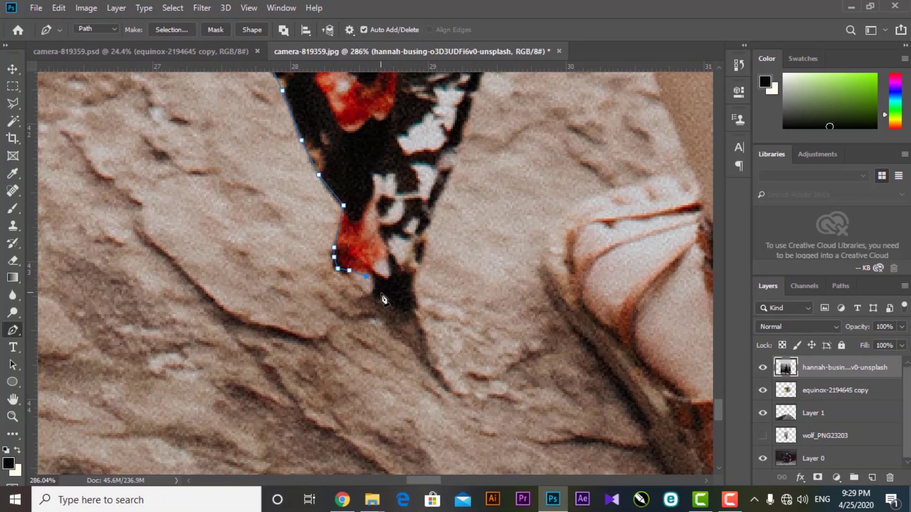
{"action": "left_click", "coordinate": [382, 296]}
{"action": "left_click", "coordinate": [405, 305]}
{"action": "left_click", "coordinate": [416, 307]}
Step: Continue the path up the inner edge of the left hanging point to the notch in the hem
{"action": "left_click", "coordinate": [414, 278]}
{"action": "left_click", "coordinate": [440, 207]}
{"action": "left_click_drag", "start_coordinate": [463, 125], "coordinate": [401, 281]}
{"action": "left_click", "coordinate": [439, 187]}
{"action": "left_click", "coordinate": [473, 127]}
{"action": "left_click", "coordinate": [492, 84]}
{"action": "left_click_drag", "start_coordinate": [492, 84], "coordinate": [465, 196]}
{"action": "left_click", "coordinate": [470, 181]}
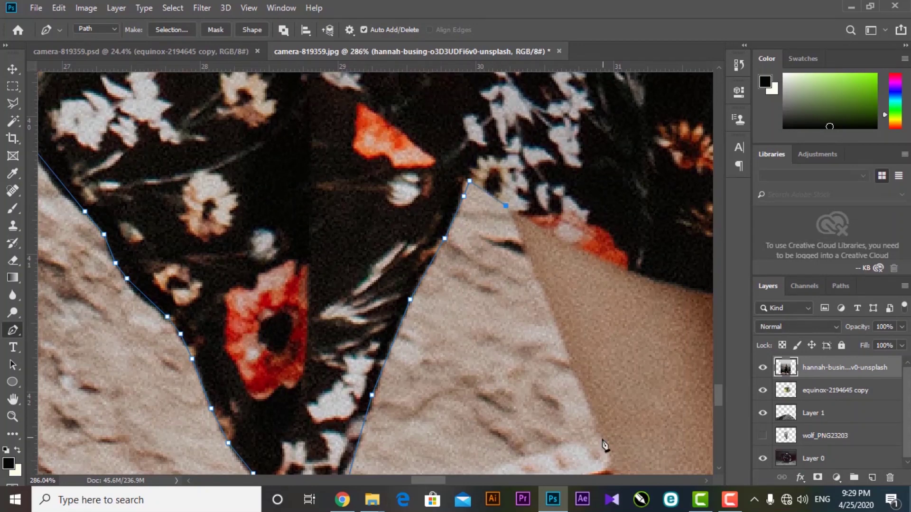
Step: Trace the path down the outer edge of the left leg and over the top edge of the left sandal
{"action": "left_click_drag", "start_coordinate": [606, 452], "coordinate": [458, 291]}
{"action": "left_click", "coordinate": [456, 284]}
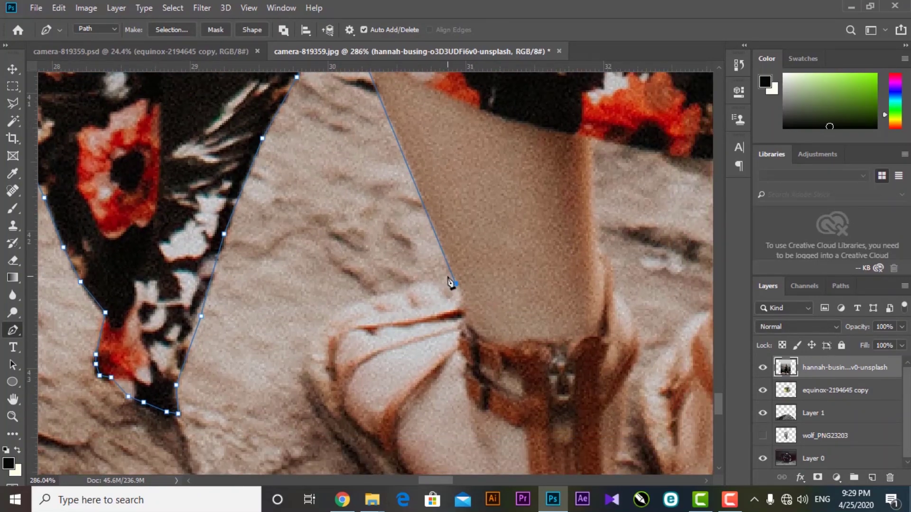
{"action": "left_click", "coordinate": [435, 277]}
{"action": "left_click", "coordinate": [410, 286]}
{"action": "left_click", "coordinate": [390, 295]}
{"action": "left_click", "coordinate": [369, 299]}
{"action": "left_click", "coordinate": [320, 345]}
Step: Trace the path down the outer side of the left sandal toward its heel
{"action": "left_click_drag", "start_coordinate": [320, 402], "coordinate": [263, 248]}
{"action": "left_click", "coordinate": [284, 283]}
{"action": "left_click", "coordinate": [305, 306]}
{"action": "left_click", "coordinate": [328, 342]}
{"action": "left_click", "coordinate": [350, 371]}
{"action": "scroll", "coordinate": [355, 377], "scroll_direction": "up", "scroll_amount": 3}
{"action": "left_click", "coordinate": [353, 376]}
{"action": "left_click", "coordinate": [351, 388]}
{"action": "left_click", "coordinate": [363, 416]}
Step: Continue the path around the underside of the left sandal's sole
{"action": "left_click_drag", "start_coordinate": [368, 425], "coordinate": [317, 278]}
{"action": "left_click", "coordinate": [353, 331]}
{"action": "left_click", "coordinate": [378, 347]}
{"action": "left_click", "coordinate": [406, 360]}
{"action": "left_click", "coordinate": [447, 372]}
{"action": "left_click", "coordinate": [485, 378]}
{"action": "left_click_drag", "start_coordinate": [516, 373], "coordinate": [522, 370]}
Step: Trace the path up the inner side of the left sandal to the ankle
{"action": "left_click", "coordinate": [541, 339]}
{"action": "left_click", "coordinate": [554, 314]}
{"action": "left_click", "coordinate": [564, 286]}
{"action": "left_click", "coordinate": [569, 248]}
{"action": "left_click_drag", "start_coordinate": [576, 215], "coordinate": [468, 338]}
{"action": "left_click_drag", "start_coordinate": [482, 148], "coordinate": [446, 259]}
{"action": "left_click", "coordinate": [446, 260]}
{"action": "left_click", "coordinate": [446, 163]}
{"action": "left_click", "coordinate": [418, 103]}
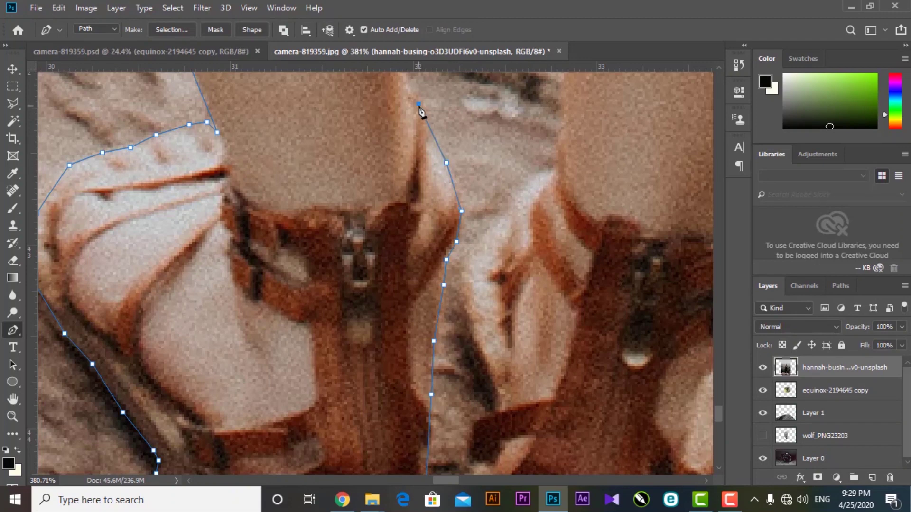
Step: Extend the path up the inner edge of the left leg and across the hem to the right leg
{"action": "left_click_drag", "start_coordinate": [418, 104], "coordinate": [437, 346]}
{"action": "left_click", "coordinate": [419, 316]}
{"action": "left_click", "coordinate": [417, 180]}
{"action": "left_click", "coordinate": [575, 209]}
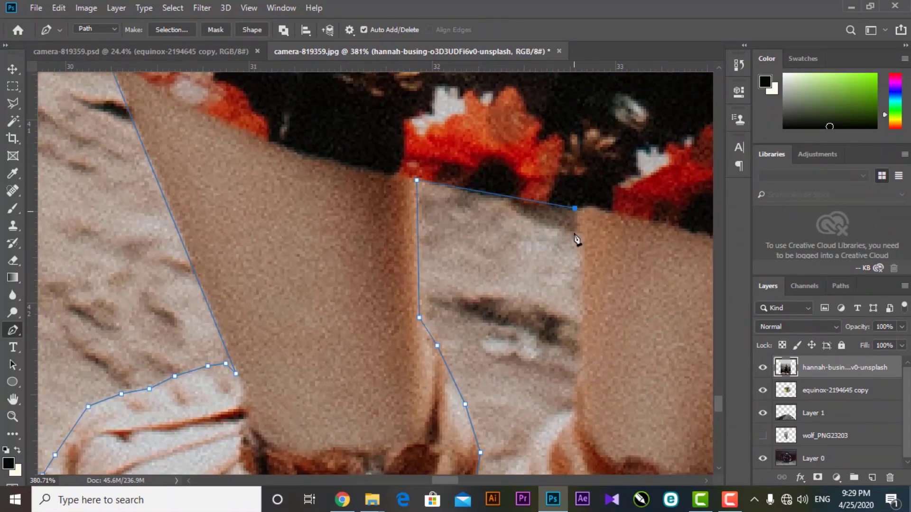
Step: Trace the path down the inner edge of the right leg and along the upper part of the right sandal
{"action": "left_click_drag", "start_coordinate": [583, 359], "coordinate": [580, 381]}
{"action": "left_click", "coordinate": [576, 399]}
{"action": "left_click", "coordinate": [562, 416]}
{"action": "left_click_drag", "start_coordinate": [545, 433], "coordinate": [550, 308]}
{"action": "left_click", "coordinate": [540, 307]}
{"action": "left_click", "coordinate": [529, 322]}
{"action": "left_click", "coordinate": [519, 335]}
{"action": "left_click", "coordinate": [506, 347]}
Step: Continue the path down the inner side of the right sandal to its lower strap
{"action": "left_click_drag", "start_coordinate": [502, 328], "coordinate": [519, 175]}
{"action": "left_click", "coordinate": [504, 231]}
{"action": "left_click", "coordinate": [500, 260]}
{"action": "left_click", "coordinate": [512, 315]}
{"action": "left_click", "coordinate": [520, 342]}
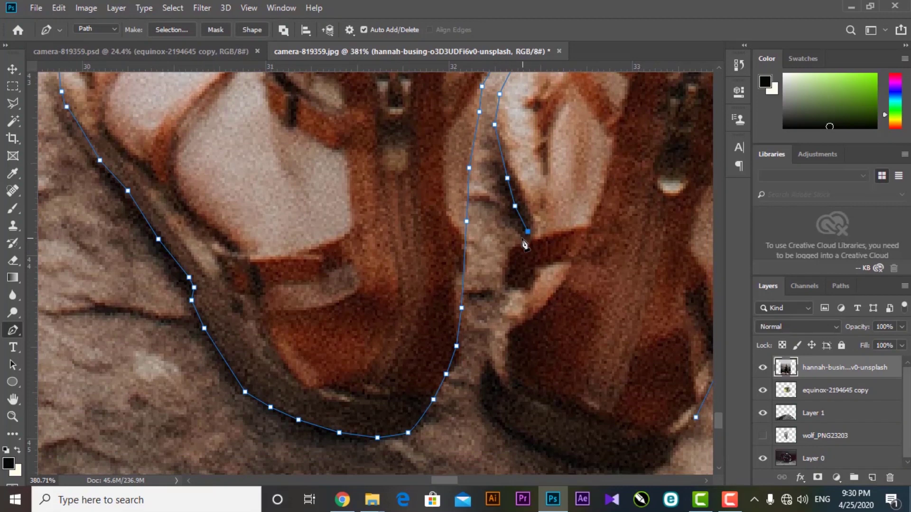
Step: Trace around the heel and sole of the right sandal and close the path at its starting point
{"action": "left_click", "coordinate": [495, 319]}
{"action": "scroll", "coordinate": [497, 270], "scroll_direction": "down", "scroll_amount": 3}
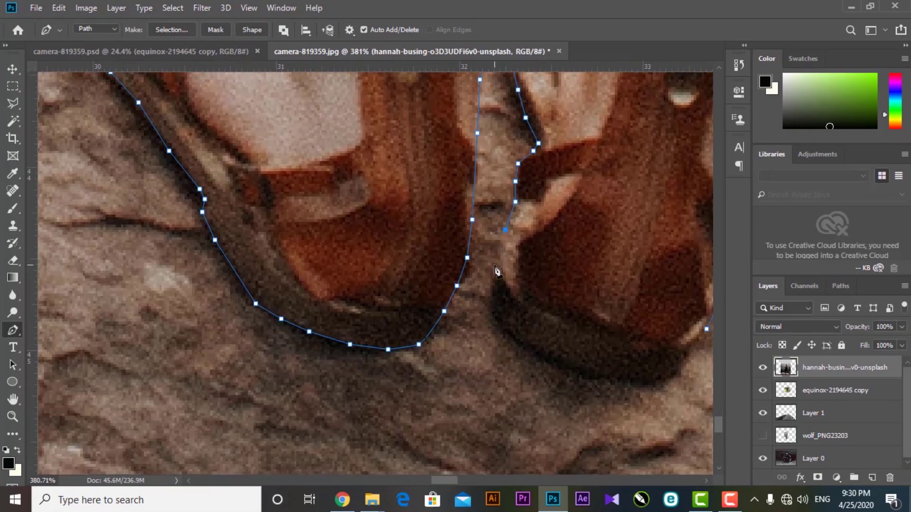
{"action": "left_click", "coordinate": [534, 352]}
{"action": "left_click_drag", "start_coordinate": [507, 342], "coordinate": [403, 294]}
{"action": "left_click", "coordinate": [471, 321]}
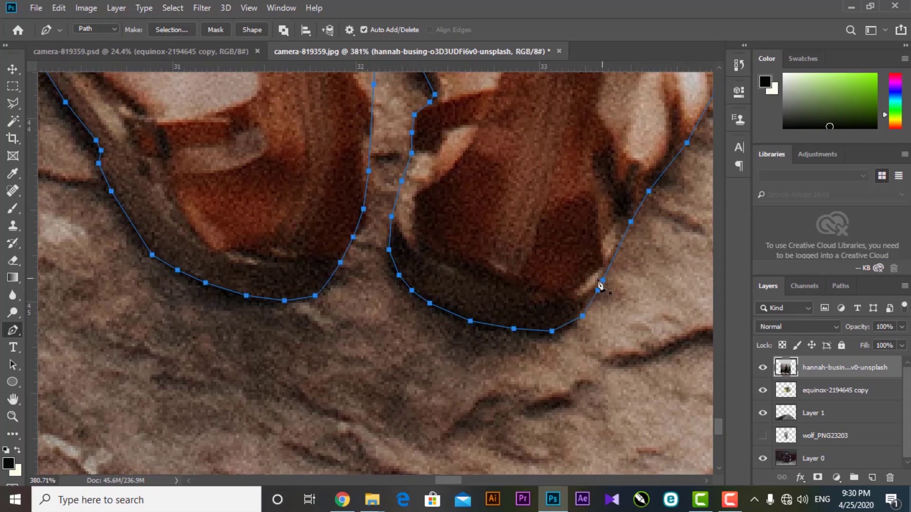
Step: Convert the closed path around the woman into a selection and delete everything outside it
{"action": "scroll", "coordinate": [465, 252], "scroll_direction": "down", "scroll_amount": 4}
{"action": "right_click", "coordinate": [463, 299]}
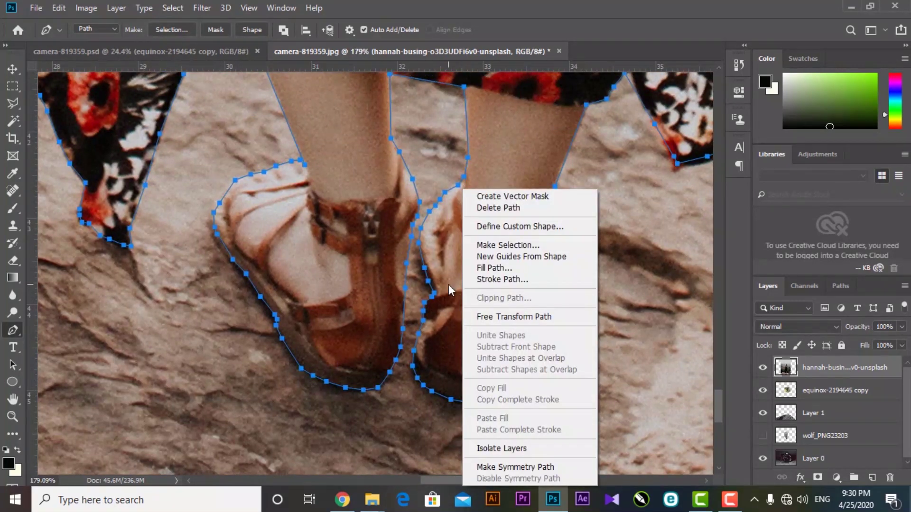
{"action": "left_click", "coordinate": [508, 245]}
{"action": "key", "text": "Return"}
{"action": "scroll", "coordinate": [490, 250], "scroll_direction": "down", "scroll_amount": 4}
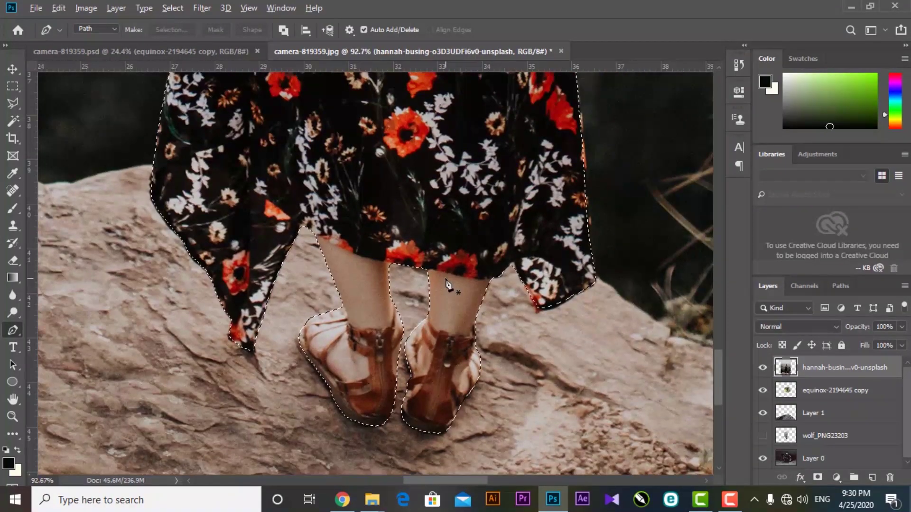
{"action": "scroll", "coordinate": [446, 280], "scroll_direction": "down", "scroll_amount": 3}
{"action": "key", "text": "ctrl+shift+i"}
{"action": "key", "text": "Delete"}
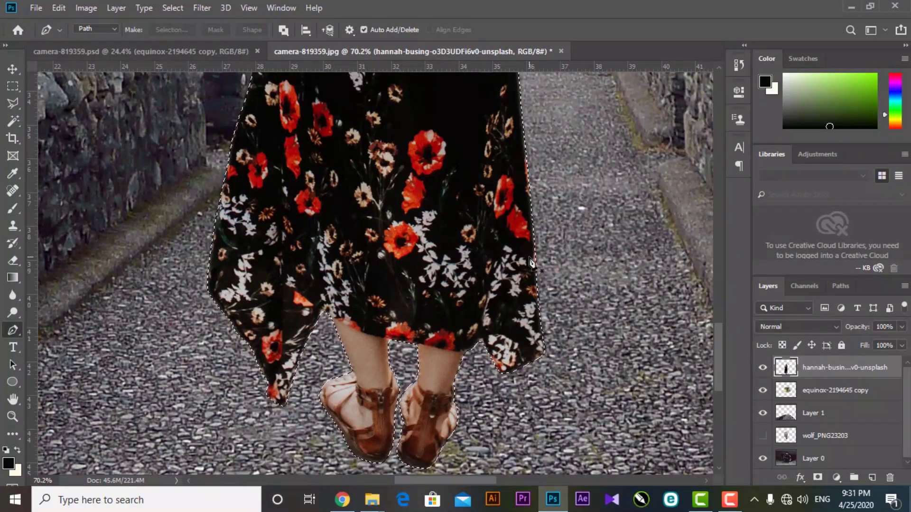
Step: Start a path at the left wrist and trace up the inner edge of the arm to the top of the gap beside the dress
{"action": "scroll", "coordinate": [453, 156], "scroll_direction": "down", "scroll_amount": 3}
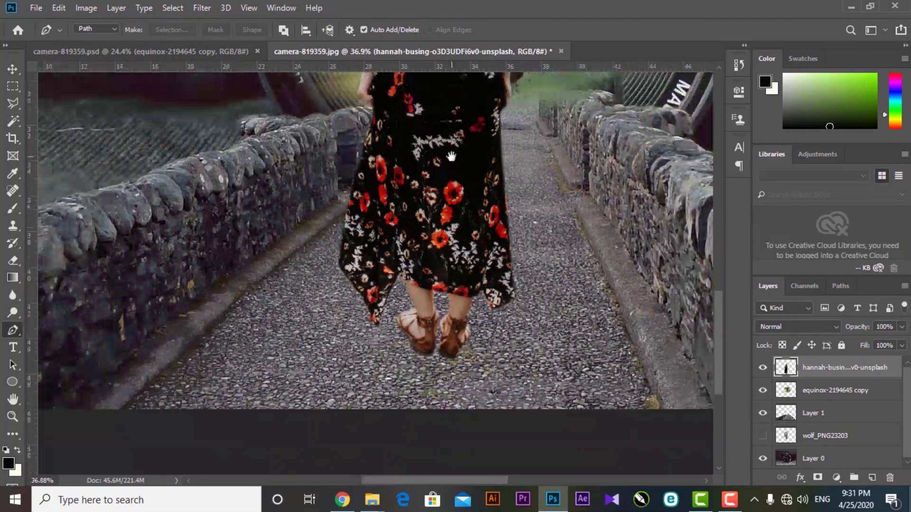
{"action": "scroll", "coordinate": [453, 156], "scroll_direction": "down", "scroll_amount": 2}
{"action": "key", "text": "v"}
{"action": "left_click_drag", "start_coordinate": [431, 142], "coordinate": [438, 170]}
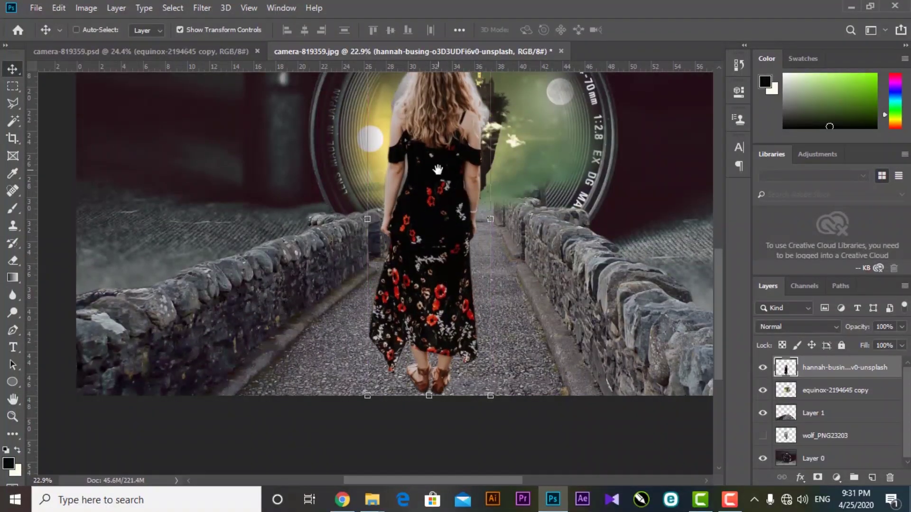
{"action": "scroll", "coordinate": [437, 170], "scroll_direction": "up", "scroll_amount": 6}
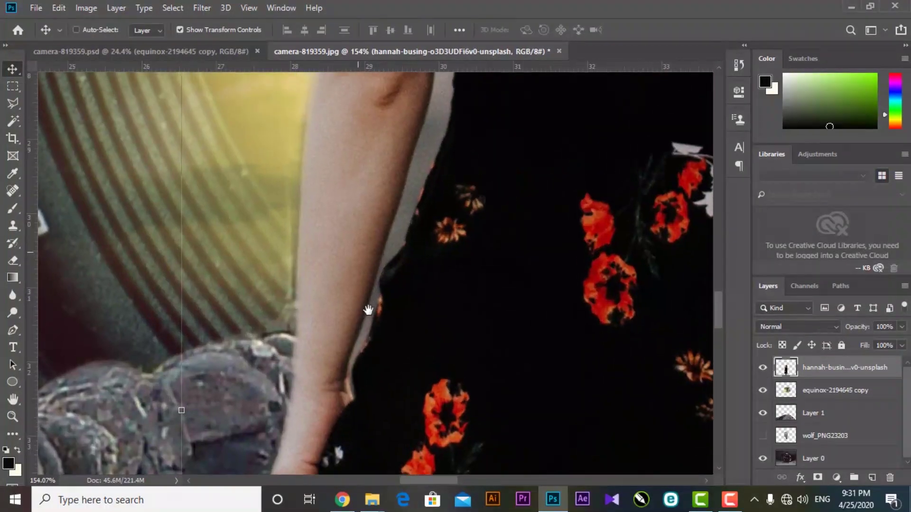
{"action": "scroll", "coordinate": [366, 328], "scroll_direction": "up", "scroll_amount": 1}
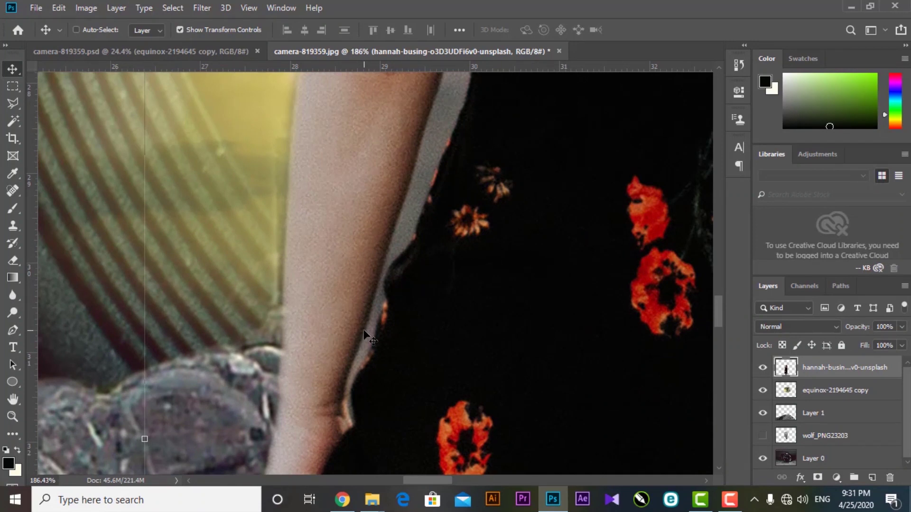
{"action": "key", "text": "p"}
{"action": "left_click", "coordinate": [345, 398]}
{"action": "scroll", "coordinate": [352, 401], "scroll_direction": "up", "scroll_amount": 2}
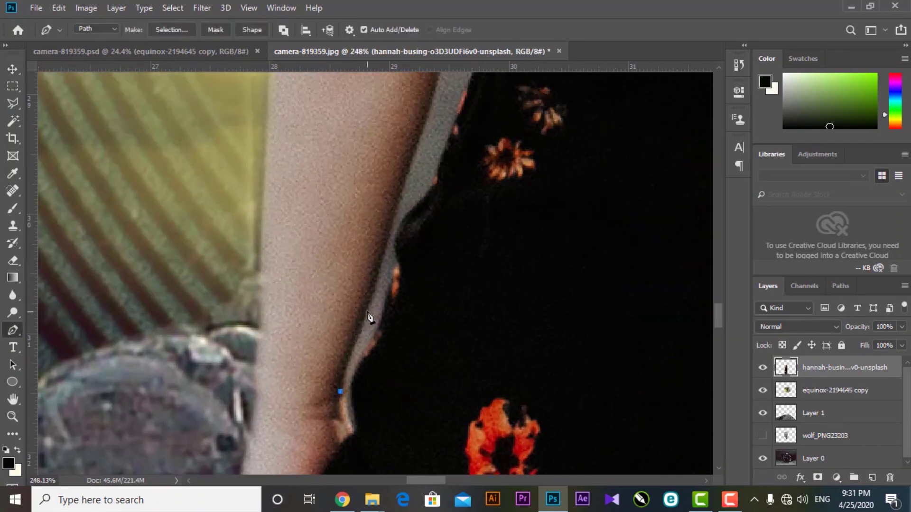
{"action": "scroll", "coordinate": [408, 177], "scroll_direction": "up", "scroll_amount": 4}
{"action": "left_click", "coordinate": [436, 214]}
{"action": "left_click_drag", "start_coordinate": [454, 190], "coordinate": [431, 312]}
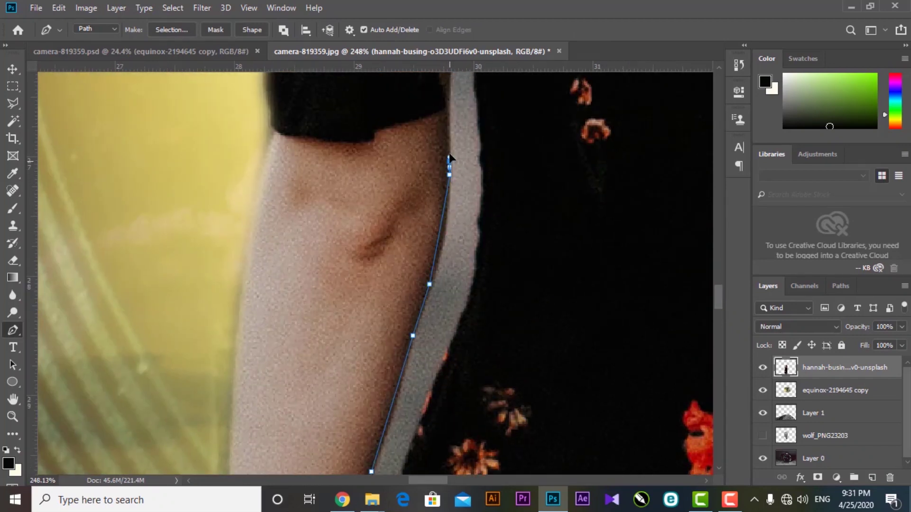
{"action": "left_click", "coordinate": [450, 91]}
{"action": "scroll", "coordinate": [450, 91], "scroll_direction": "up", "scroll_amount": 4}
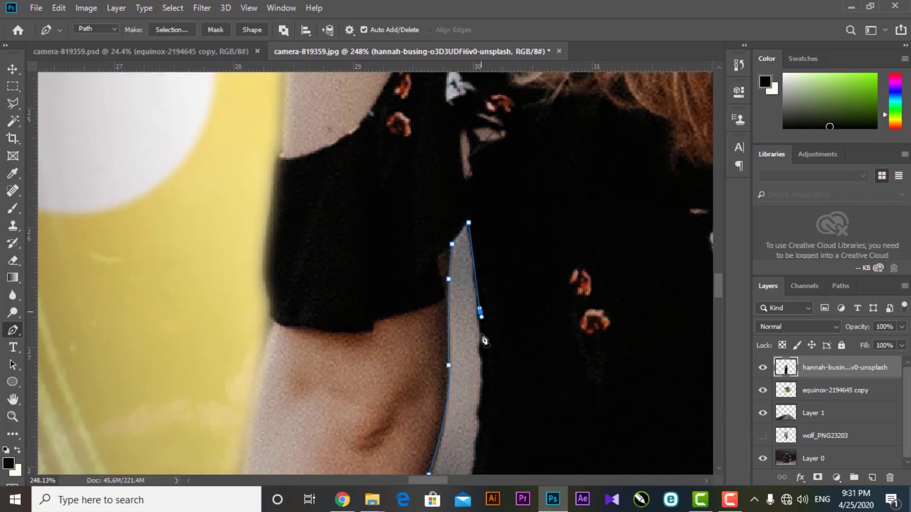
Step: Trace the path down the dress side of the arm gap and back to the wrist
{"action": "scroll", "coordinate": [467, 274], "scroll_direction": "down", "scroll_amount": 3}
{"action": "left_click", "coordinate": [454, 356]}
{"action": "scroll", "coordinate": [455, 356], "scroll_direction": "down", "scroll_amount": 3}
{"action": "left_click", "coordinate": [425, 302]}
{"action": "left_click", "coordinate": [389, 401]}
{"action": "left_click", "coordinate": [376, 418]}
{"action": "scroll", "coordinate": [376, 418], "scroll_direction": "down", "scroll_amount": 3}
{"action": "left_click", "coordinate": [368, 335]}
{"action": "left_click", "coordinate": [362, 364]}
{"action": "left_click", "coordinate": [363, 377]}
{"action": "scroll", "coordinate": [363, 377], "scroll_direction": "down", "scroll_amount": 3}
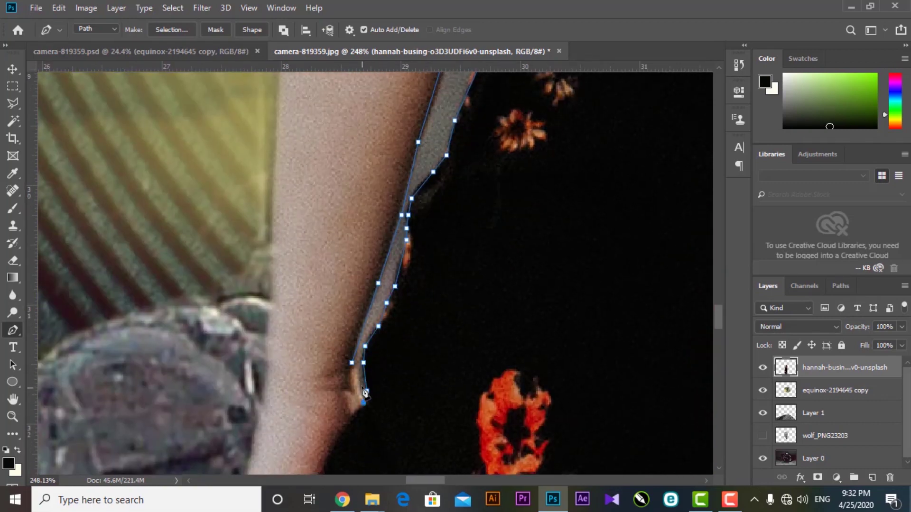
Step: Turn the arm-gap path into a selection and delete the leftover background between the left arm and dress
{"action": "right_click", "coordinate": [398, 268]}
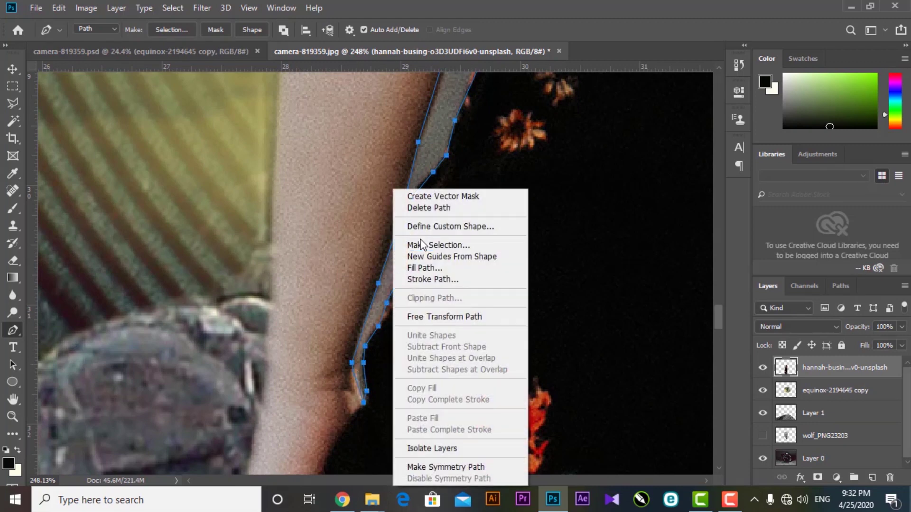
{"action": "left_click", "coordinate": [456, 246]}
{"action": "key", "text": "Return"}
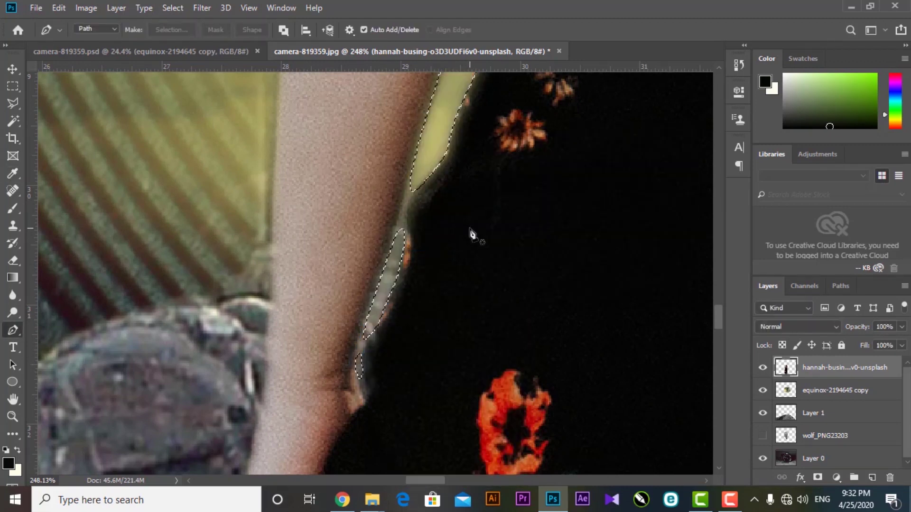
Step: Examine the leftover background around the woman's hair and shoulders
{"action": "key", "text": "v"}
{"action": "scroll", "coordinate": [470, 234], "scroll_direction": "down", "scroll_amount": 5}
{"action": "left_click_drag", "start_coordinate": [546, 160], "coordinate": [408, 398]}
{"action": "left_click_drag", "start_coordinate": [451, 197], "coordinate": [429, 403]}
{"action": "left_click_drag", "start_coordinate": [402, 229], "coordinate": [397, 317]}
{"action": "left_click_drag", "start_coordinate": [371, 282], "coordinate": [376, 282]}
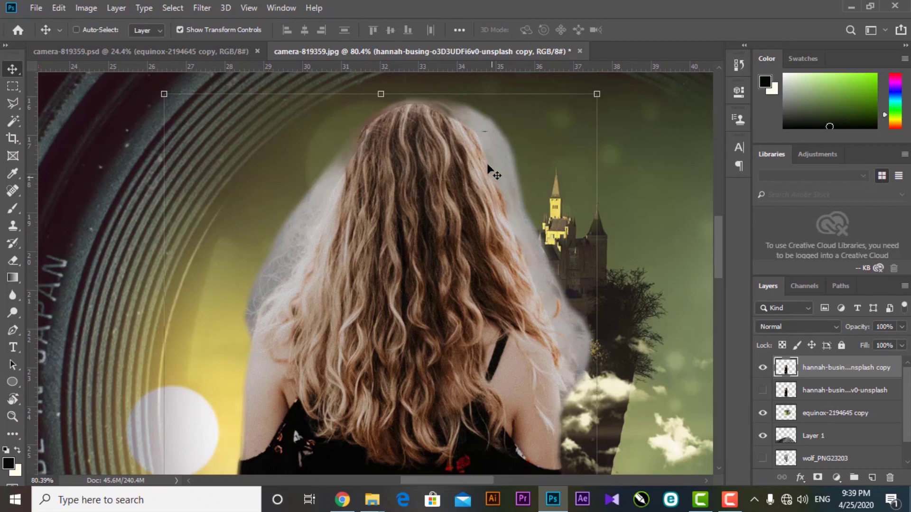
{"action": "scroll", "coordinate": [588, 351], "scroll_direction": "up", "scroll_amount": 2}
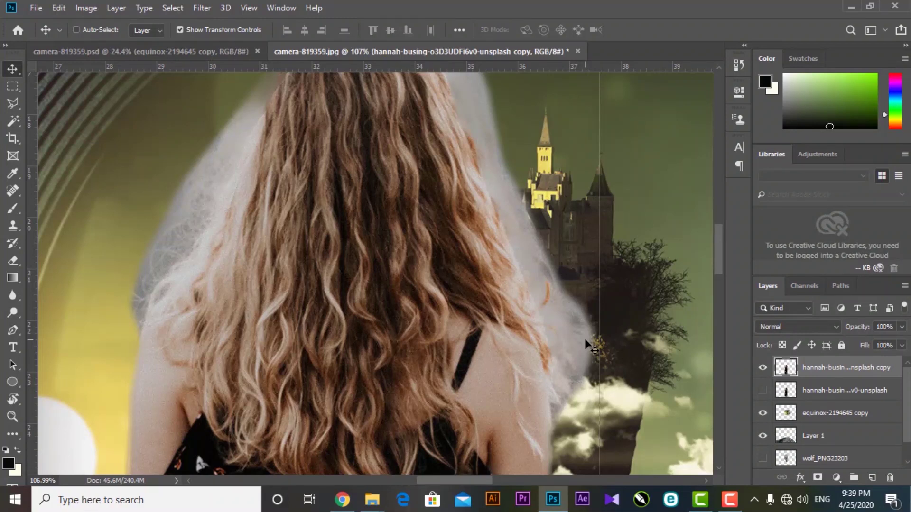
Step: Erase the leftover background along the right side of the woman's hair, shoulder and upper head with the soft Eraser
{"action": "key", "text": "e"}
{"action": "right_click", "coordinate": [16, 260]}
{"action": "left_click", "coordinate": [54, 261]}
{"action": "mouse_move", "coordinate": [571, 396]}
{"action": "left_mouse_down"}
{"action": "mouse_move", "coordinate": [573, 322]}
{"action": "mouse_move", "coordinate": [583, 390]}
{"action": "mouse_move", "coordinate": [568, 307]}
{"action": "mouse_move", "coordinate": [536, 232]}
{"action": "left_mouse_up"}
{"action": "mouse_move", "coordinate": [536, 232]}
{"action": "left_mouse_down"}
{"action": "mouse_move", "coordinate": [564, 332]}
{"action": "mouse_move", "coordinate": [534, 238]}
{"action": "mouse_move", "coordinate": [526, 294]}
{"action": "left_mouse_up"}
{"action": "left_click_drag", "start_coordinate": [590, 372], "coordinate": [557, 313]}
{"action": "mouse_move", "coordinate": [528, 237]}
{"action": "left_mouse_down"}
{"action": "mouse_move", "coordinate": [567, 382]}
{"action": "mouse_move", "coordinate": [546, 342]}
{"action": "left_mouse_up"}
{"action": "left_click_drag", "start_coordinate": [515, 211], "coordinate": [547, 305]}
{"action": "mouse_move", "coordinate": [534, 308]}
{"action": "left_mouse_down"}
{"action": "mouse_move", "coordinate": [488, 196]}
{"action": "mouse_move", "coordinate": [505, 209]}
{"action": "mouse_move", "coordinate": [509, 197]}
{"action": "mouse_move", "coordinate": [511, 238]}
{"action": "mouse_move", "coordinate": [586, 454]}
{"action": "left_mouse_up"}
{"action": "scroll", "coordinate": [513, 255], "scroll_direction": "up", "scroll_amount": 4}
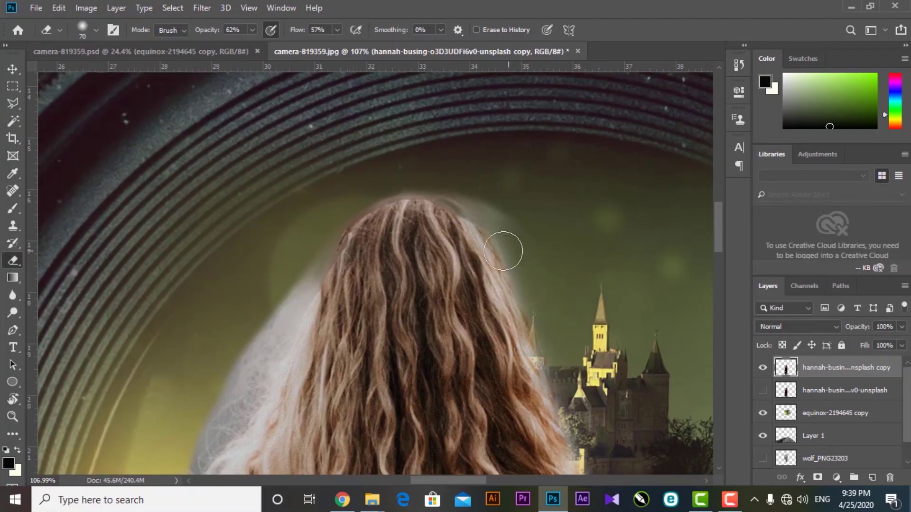
{"action": "left_click_drag", "start_coordinate": [514, 236], "coordinate": [552, 263]}
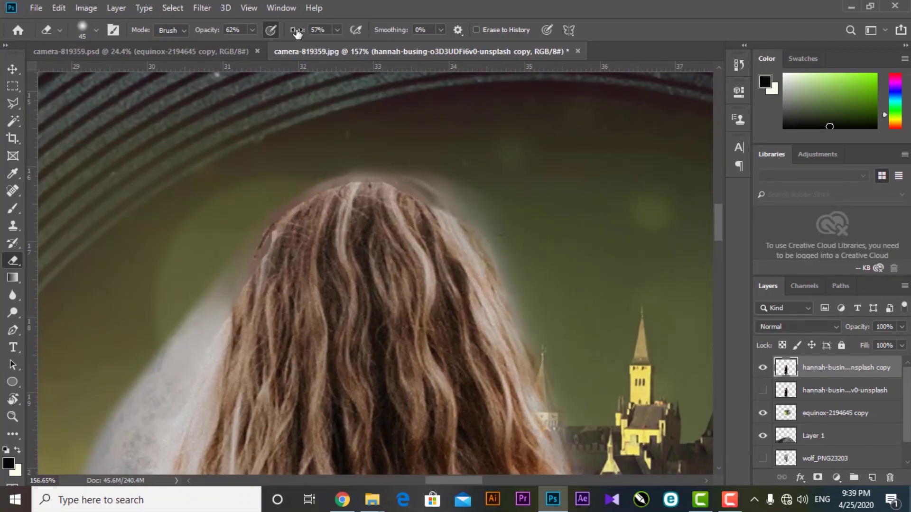
Step: Set the Eraser flow to 73% and erase the pale fringe over the top of the head and down the hair's left side
{"action": "left_click_drag", "start_coordinate": [506, 235], "coordinate": [489, 210]}
{"action": "mouse_move", "coordinate": [437, 174]}
{"action": "left_mouse_down"}
{"action": "mouse_move", "coordinate": [264, 198]}
{"action": "mouse_move", "coordinate": [343, 167]}
{"action": "left_mouse_up"}
{"action": "left_click_drag", "start_coordinate": [292, 207], "coordinate": [396, 167]}
{"action": "mouse_move", "coordinate": [342, 215]}
{"action": "left_mouse_down"}
{"action": "mouse_move", "coordinate": [283, 326]}
{"action": "mouse_move", "coordinate": [363, 223]}
{"action": "left_mouse_up"}
{"action": "mouse_move", "coordinate": [385, 160]}
{"action": "left_mouse_down"}
{"action": "mouse_move", "coordinate": [313, 247]}
{"action": "mouse_move", "coordinate": [233, 394]}
{"action": "left_mouse_up"}
{"action": "left_click_drag", "start_coordinate": [252, 343], "coordinate": [315, 236]}
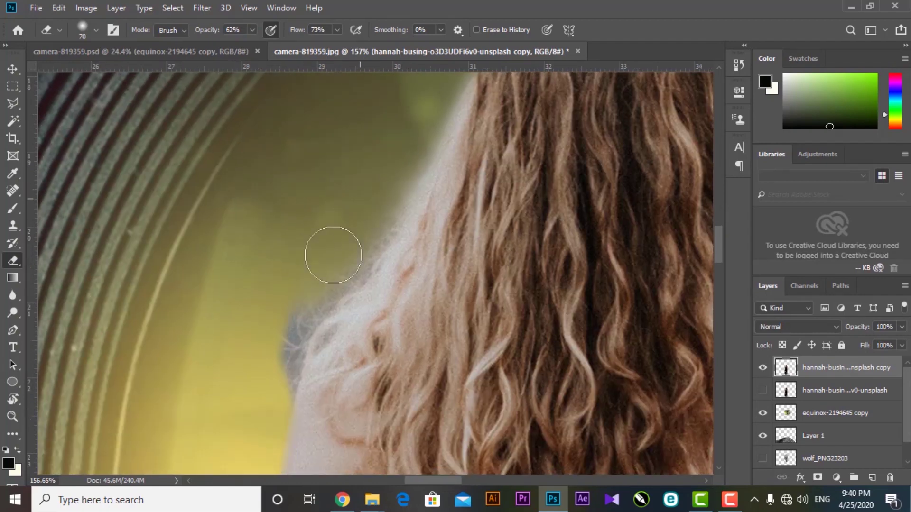
Step: Erase the remaining background between the woman's left shoulder and the left edge of her hair
{"action": "key", "text": "bracketleft"}
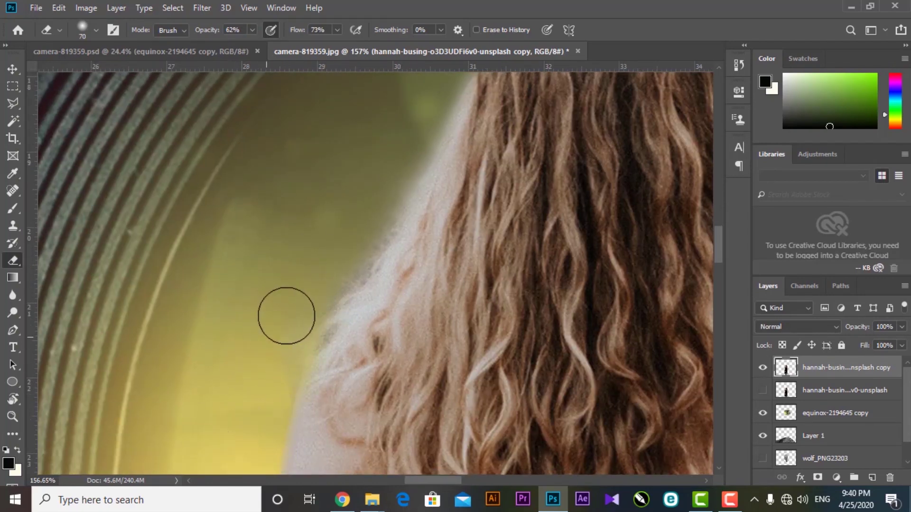
{"action": "left_click_drag", "start_coordinate": [341, 284], "coordinate": [410, 175]}
{"action": "scroll", "coordinate": [380, 196], "scroll_direction": "down", "scroll_amount": 4}
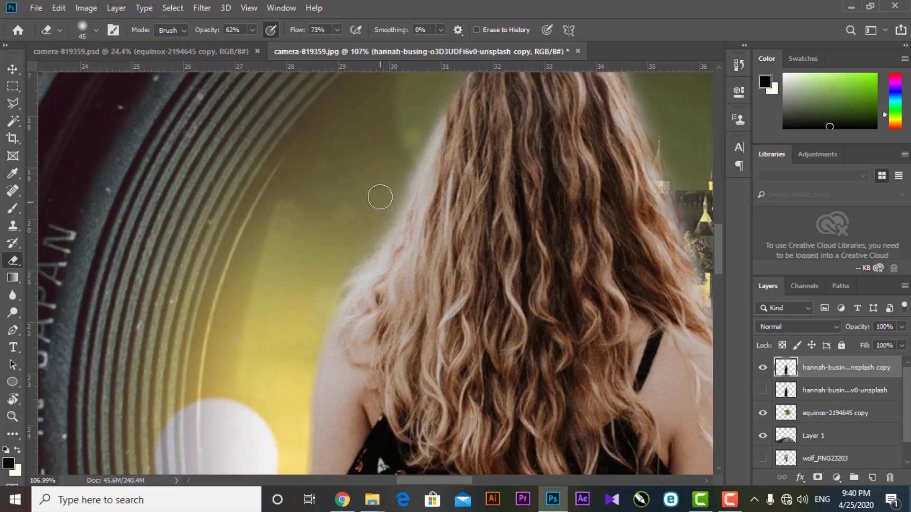
{"action": "scroll", "coordinate": [280, 301], "scroll_direction": "down", "scroll_amount": 8}
{"action": "left_click_drag", "start_coordinate": [434, 408], "coordinate": [457, 269]}
{"action": "scroll", "coordinate": [445, 311], "scroll_direction": "down", "scroll_amount": 6}
Step: Show the wolf layer, raise it above the castle layer and place the wolf in the lens behind the woman
{"action": "key", "text": "v"}
{"action": "scroll", "coordinate": [448, 296], "scroll_direction": "down", "scroll_amount": 3}
{"action": "left_click_drag", "start_coordinate": [434, 339], "coordinate": [454, 303]}
{"action": "scroll", "coordinate": [445, 284], "scroll_direction": "down", "scroll_amount": 1}
{"action": "left_click_drag", "start_coordinate": [447, 267], "coordinate": [402, 321]}
{"action": "scroll", "coordinate": [402, 319], "scroll_direction": "down", "scroll_amount": 2}
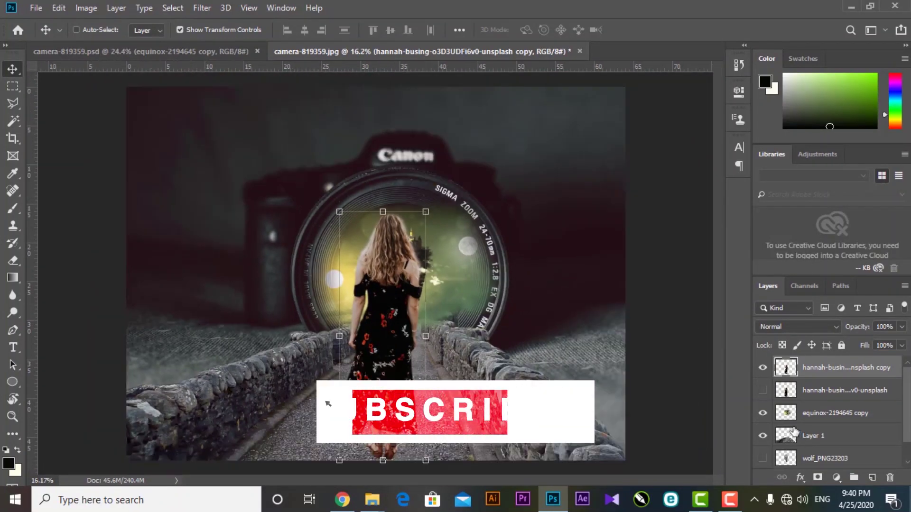
{"action": "left_click", "coordinate": [763, 458]}
{"action": "left_click", "coordinate": [828, 458]}
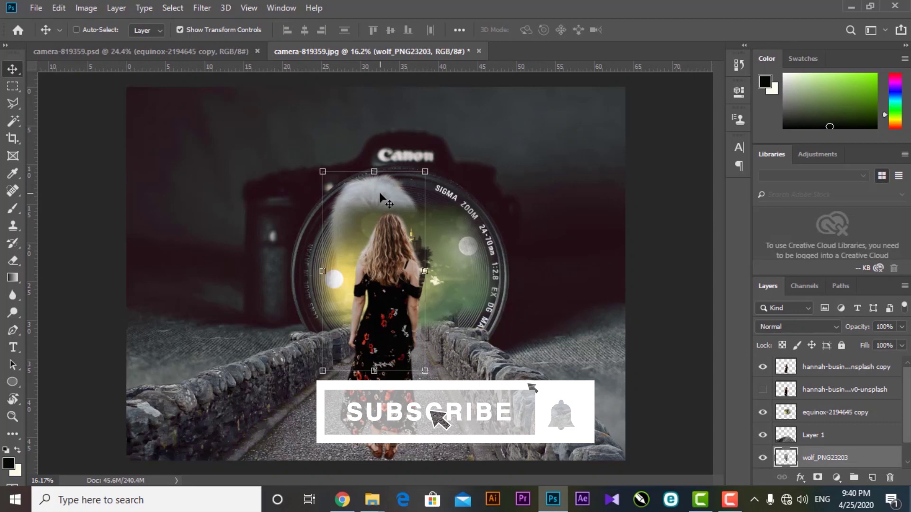
{"action": "left_click_drag", "start_coordinate": [790, 456], "coordinate": [788, 406]}
{"action": "left_click_drag", "start_coordinate": [390, 207], "coordinate": [414, 264]}
Step: Scale the cut-out woman down to about 69% and place her at the lower end of the road
{"action": "left_click", "coordinate": [828, 367]}
{"action": "key", "text": "ctrl+t"}
{"action": "left_click_drag", "start_coordinate": [390, 329], "coordinate": [390, 354]}
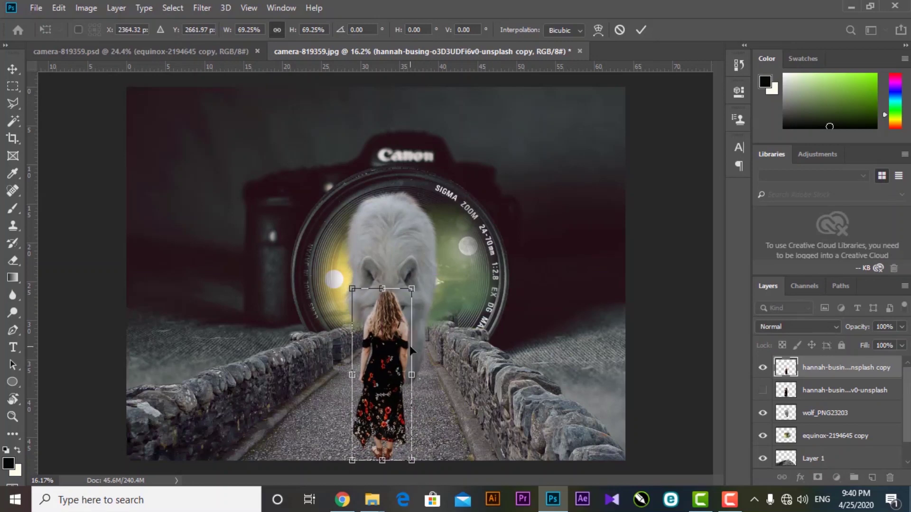
{"action": "key", "text": "Return"}
Step: Scale the wolf down to about 54% and move it to the far end of the road, just below the castle
{"action": "right_click", "coordinate": [409, 260]}
{"action": "left_click", "coordinate": [410, 259]}
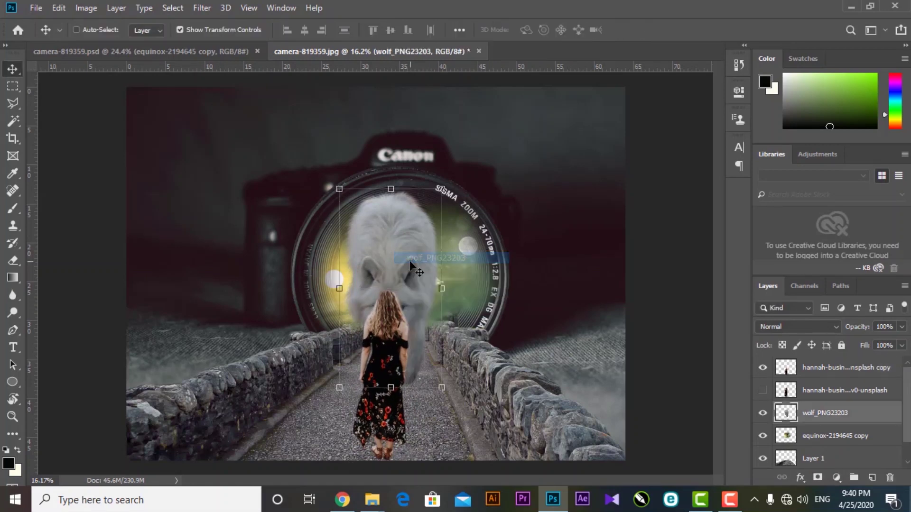
{"action": "key", "text": "ctrl+t"}
{"action": "left_click_drag", "start_coordinate": [442, 189], "coordinate": [425, 235]}
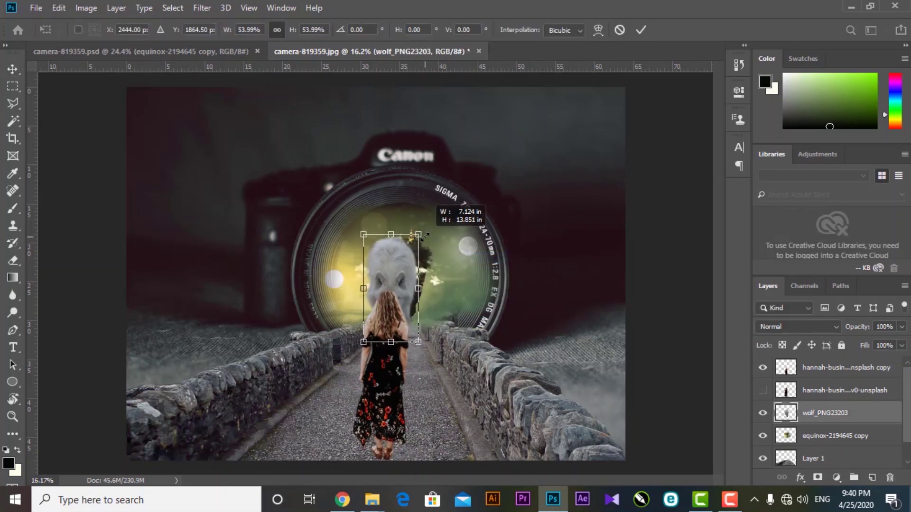
{"action": "left_click_drag", "start_coordinate": [389, 259], "coordinate": [398, 291]}
{"action": "key", "text": "Return"}
Step: Scale the woman down again to about 65% and place her on the road in front of the wolf
{"action": "right_click", "coordinate": [385, 379]}
{"action": "left_click", "coordinate": [389, 394]}
{"action": "key", "text": "ctrl+t"}
{"action": "left_click_drag", "start_coordinate": [414, 283], "coordinate": [395, 338]}
{"action": "left_click_drag", "start_coordinate": [376, 374], "coordinate": [392, 378]}
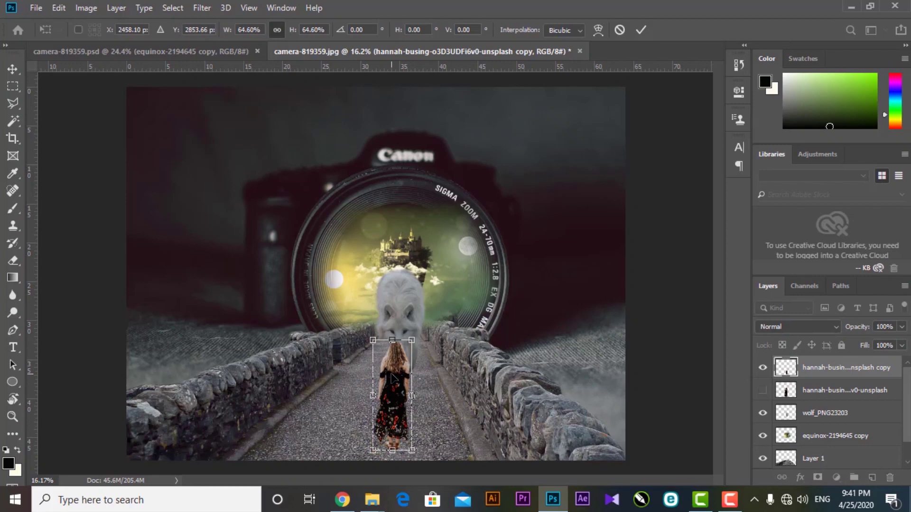
{"action": "key", "text": "Return"}
Step: Duplicate the castle layer and move the copy up inside the lens so the castle floats above the wolf
{"action": "right_click", "coordinate": [416, 309]}
{"action": "left_click", "coordinate": [427, 312]}
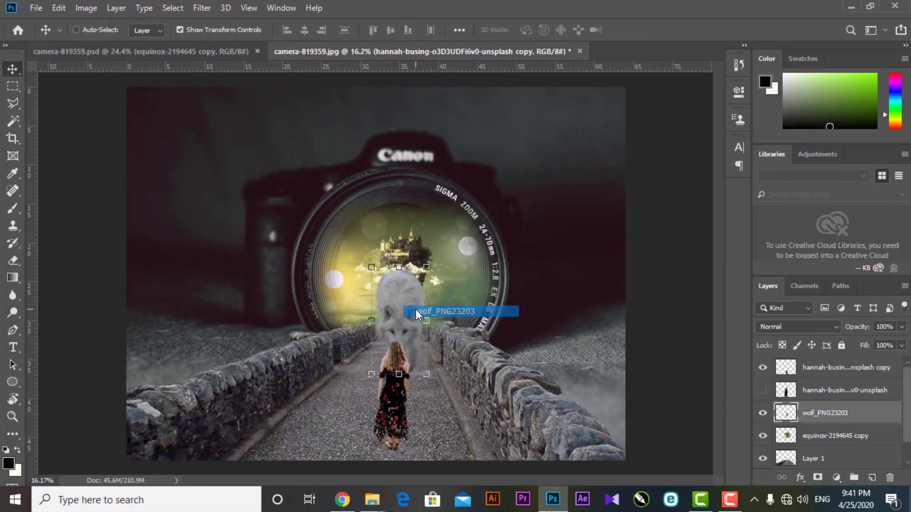
{"action": "right_click", "coordinate": [403, 248]}
{"action": "left_click", "coordinate": [429, 260]}
{"action": "right_click", "coordinate": [404, 248]}
{"action": "left_click", "coordinate": [427, 248]}
{"action": "left_click_drag", "start_coordinate": [404, 248], "coordinate": [393, 230]}
{"action": "scroll", "coordinate": [397, 236], "scroll_direction": "up", "scroll_amount": 4}
{"action": "key", "text": "shift+Up"}
{"action": "key", "text": "shift+Up"}
{"action": "key", "text": "shift+Up"}
{"action": "key", "text": "shift+Up"}
{"action": "key", "text": "shift+Up"}
{"action": "key", "text": "shift+Up"}
{"action": "key", "text": "shift+Up"}
{"action": "key", "text": "shift+Up"}
{"action": "key", "text": "shift+Up"}
{"action": "key", "text": "shift+Up"}
{"action": "key", "text": "shift+Up"}
Step: Erase the parts of the castle copy that cover the lens rim and its lettering, using the soft Eraser
{"action": "key", "text": "e"}
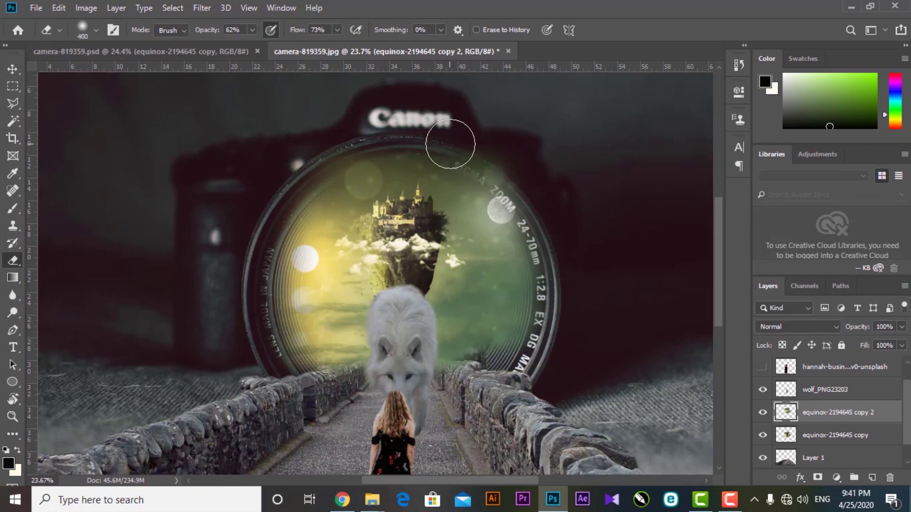
{"action": "mouse_move", "coordinate": [451, 144]}
{"action": "left_mouse_down"}
{"action": "mouse_move", "coordinate": [494, 173]}
{"action": "mouse_move", "coordinate": [538, 237]}
{"action": "mouse_move", "coordinate": [541, 260]}
{"action": "left_mouse_up"}
{"action": "scroll", "coordinate": [540, 261], "scroll_direction": "up", "scroll_amount": 3}
{"action": "left_click_drag", "start_coordinate": [349, 84], "coordinate": [392, 142]}
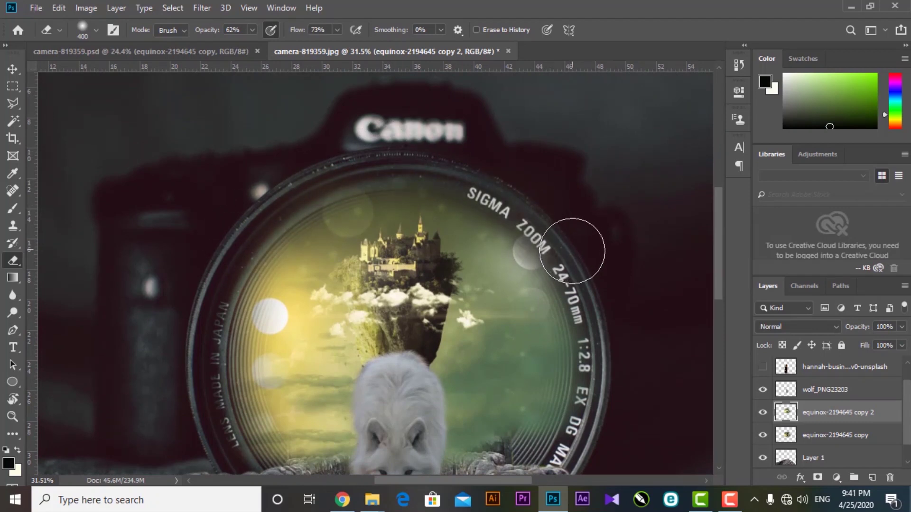
{"action": "key", "text": "bracketleft"}
{"action": "key", "text": "bracketleft"}
{"action": "scroll", "coordinate": [574, 268], "scroll_direction": "down", "scroll_amount": 2}
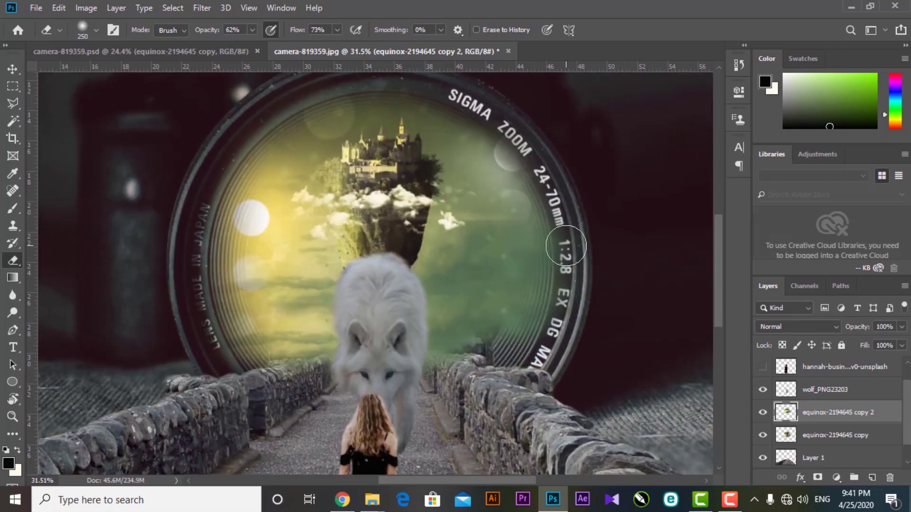
Step: Add a Brightness/Contrast adjustment layer with strongly lowered brightness and raised contrast, and move it above all other layers
{"action": "key", "text": "v"}
{"action": "right_click", "coordinate": [380, 296]}
{"action": "left_click", "coordinate": [394, 304]}
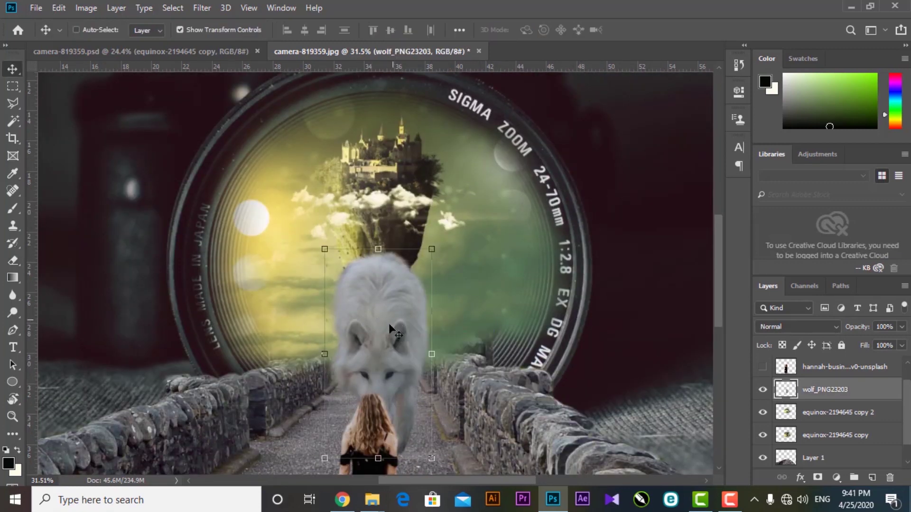
{"action": "scroll", "coordinate": [381, 263], "scroll_direction": "down", "scroll_amount": 3}
{"action": "scroll", "coordinate": [381, 270], "scroll_direction": "down", "scroll_amount": 4}
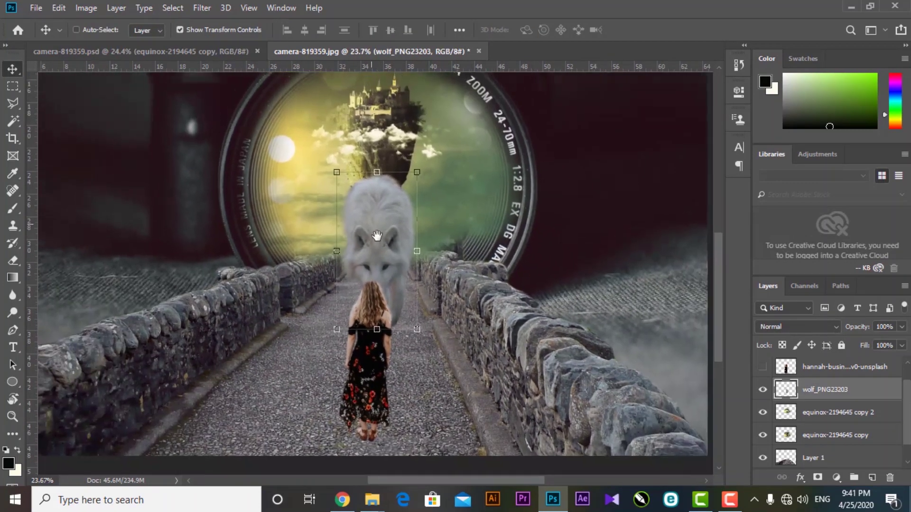
{"action": "scroll", "coordinate": [831, 396], "scroll_direction": "up", "scroll_amount": 1}
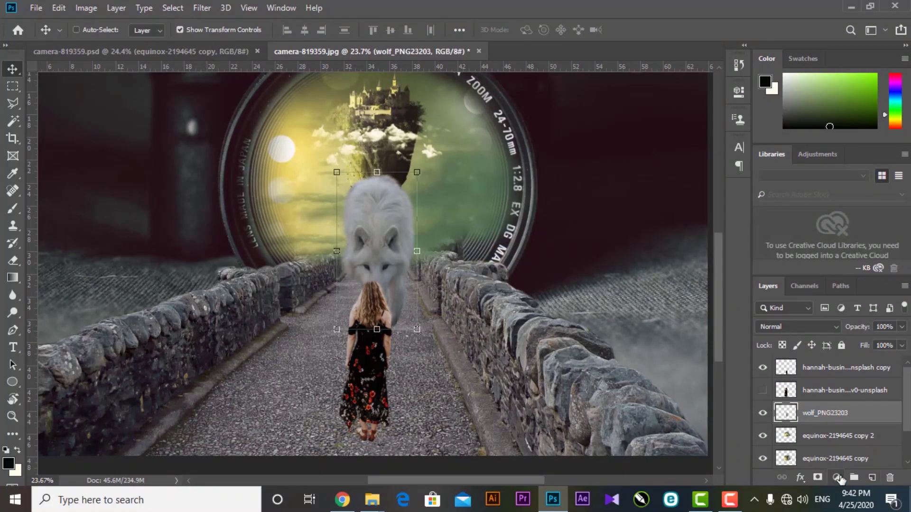
{"action": "left_click", "coordinate": [837, 477]}
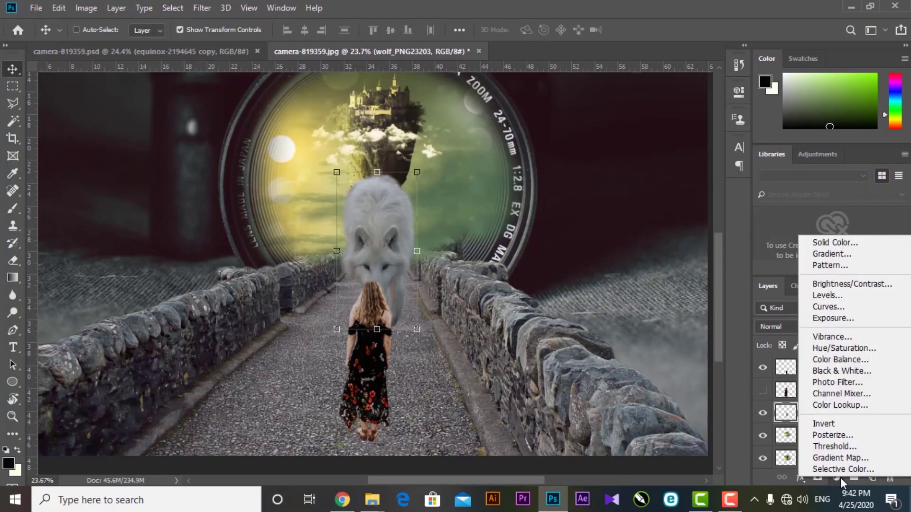
{"action": "left_click", "coordinate": [838, 285]}
{"action": "left_click_drag", "start_coordinate": [622, 169], "coordinate": [556, 177]}
{"action": "left_click_drag", "start_coordinate": [625, 195], "coordinate": [675, 195]}
{"action": "left_click", "coordinate": [701, 87]}
{"action": "left_click_drag", "start_coordinate": [840, 418], "coordinate": [840, 365]}
Step: Move the woman slightly lower on the road, close to the bottom edge of the image
{"action": "right_click", "coordinate": [378, 337]}
{"action": "left_click", "coordinate": [392, 355]}
{"action": "left_click_drag", "start_coordinate": [373, 330], "coordinate": [376, 342]}
{"action": "scroll", "coordinate": [394, 285], "scroll_direction": "down", "scroll_amount": 3}
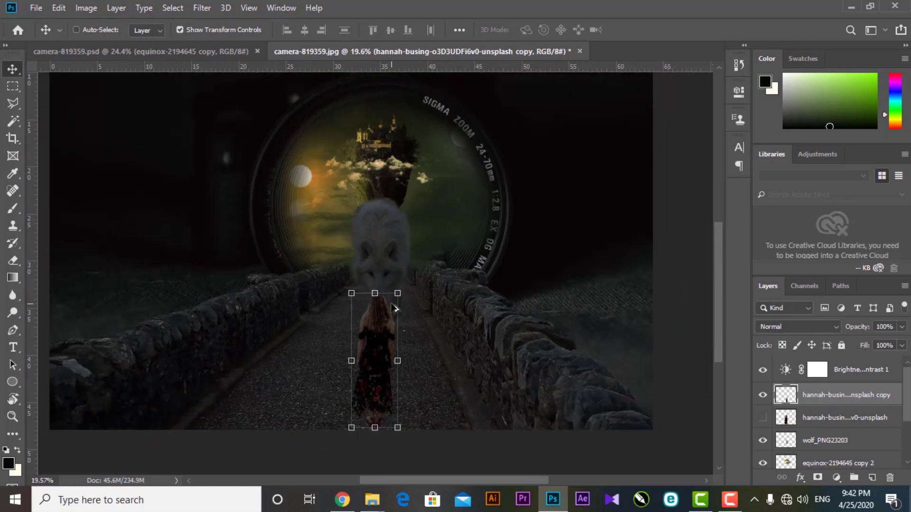
{"action": "left_click_drag", "start_coordinate": [390, 269], "coordinate": [400, 269]}
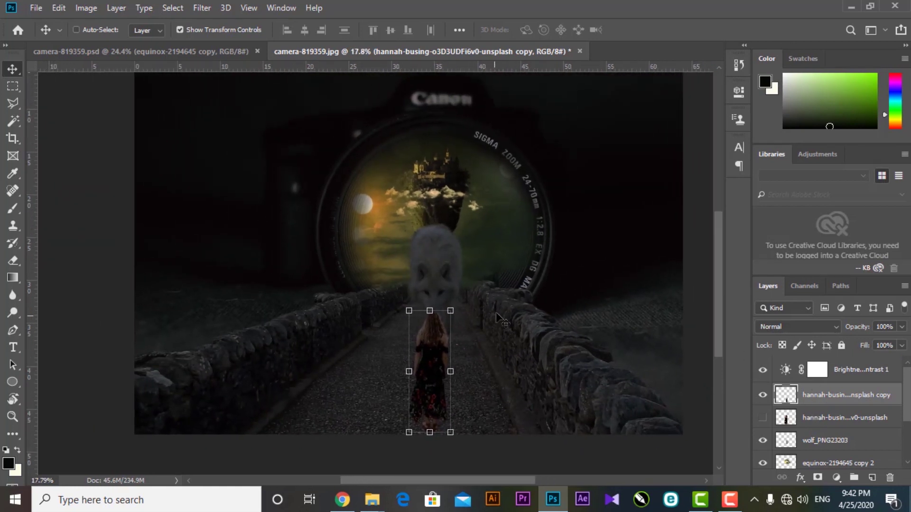
Step: Create an empty layer above the woman's layer and set the Brush foreground colour to bright red
{"action": "scroll", "coordinate": [437, 266], "scroll_direction": "up", "scroll_amount": 10}
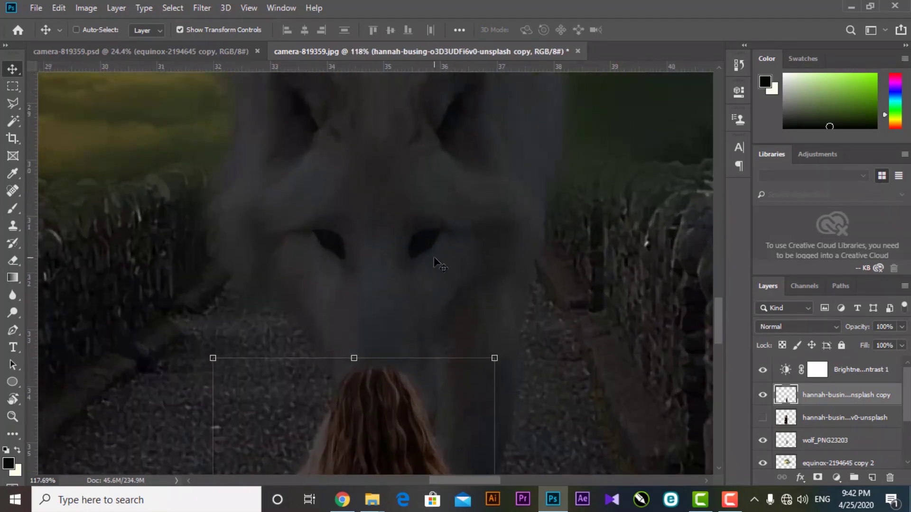
{"action": "scroll", "coordinate": [429, 258], "scroll_direction": "up", "scroll_amount": 1}
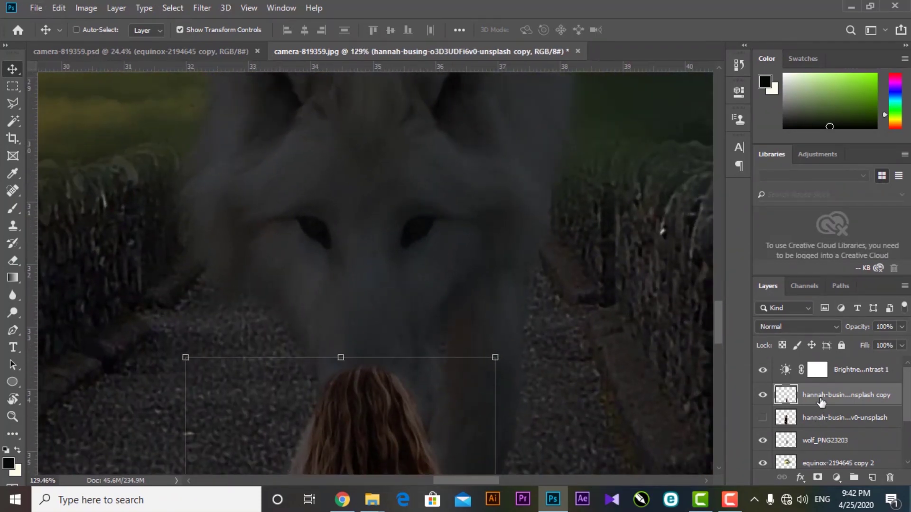
{"action": "scroll", "coordinate": [433, 264], "scroll_direction": "up", "scroll_amount": 1}
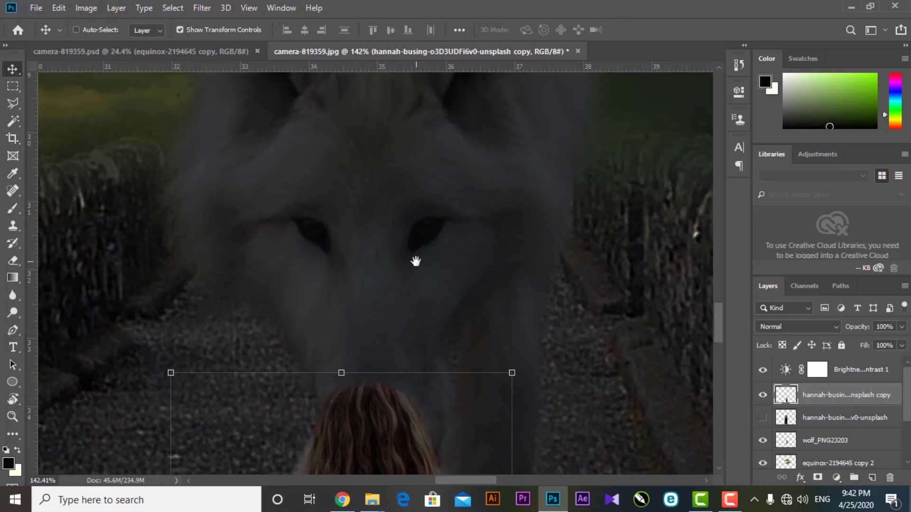
{"action": "scroll", "coordinate": [423, 257], "scroll_direction": "up", "scroll_amount": 2}
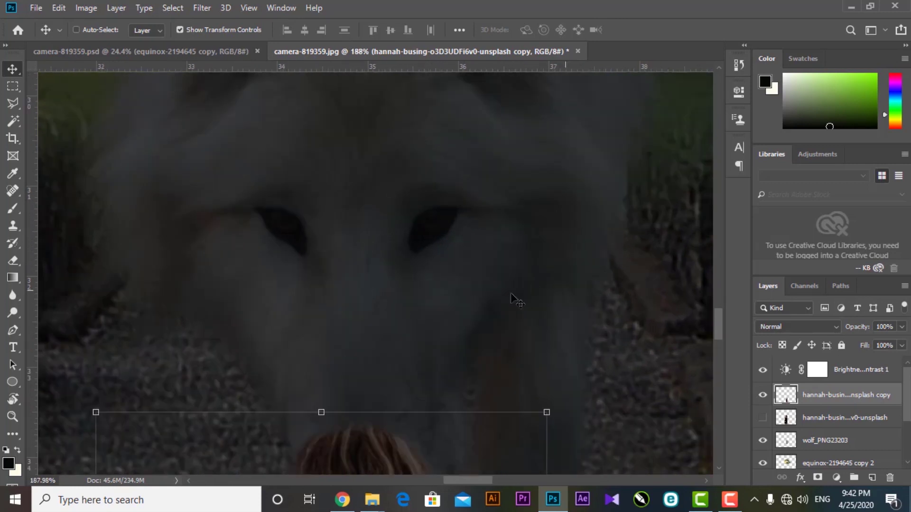
{"action": "scroll", "coordinate": [534, 288], "scroll_direction": "up", "scroll_amount": 2}
{"action": "left_click", "coordinate": [872, 478]}
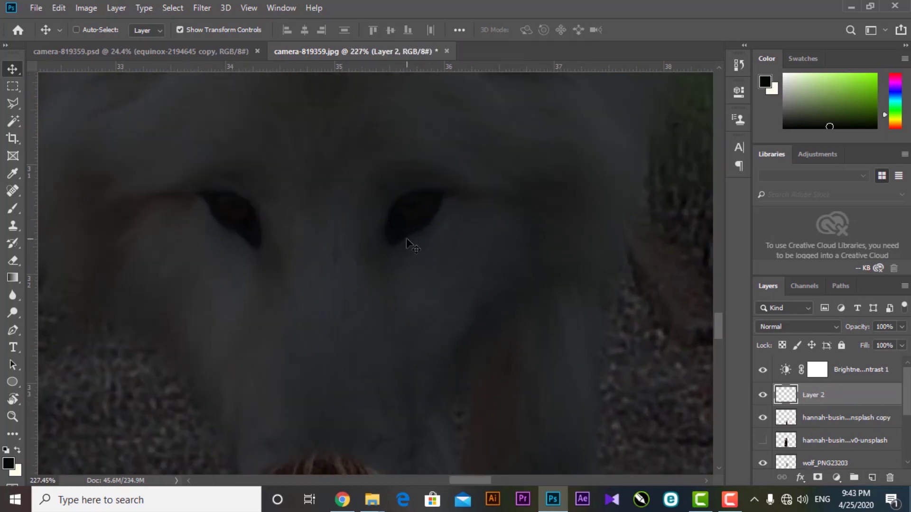
{"action": "key", "text": "b"}
{"action": "left_click", "coordinate": [8, 463]}
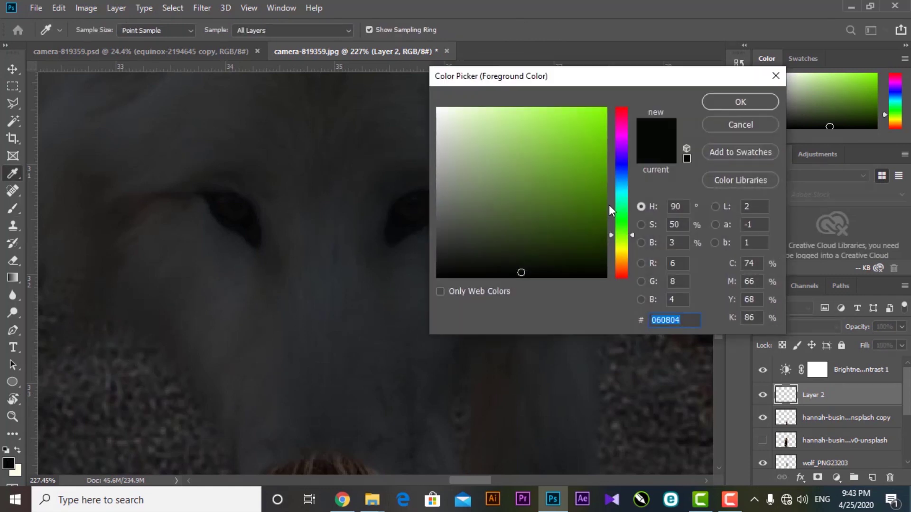
{"action": "left_click", "coordinate": [621, 112]}
{"action": "left_click", "coordinate": [608, 113]}
{"action": "left_click", "coordinate": [740, 101]}
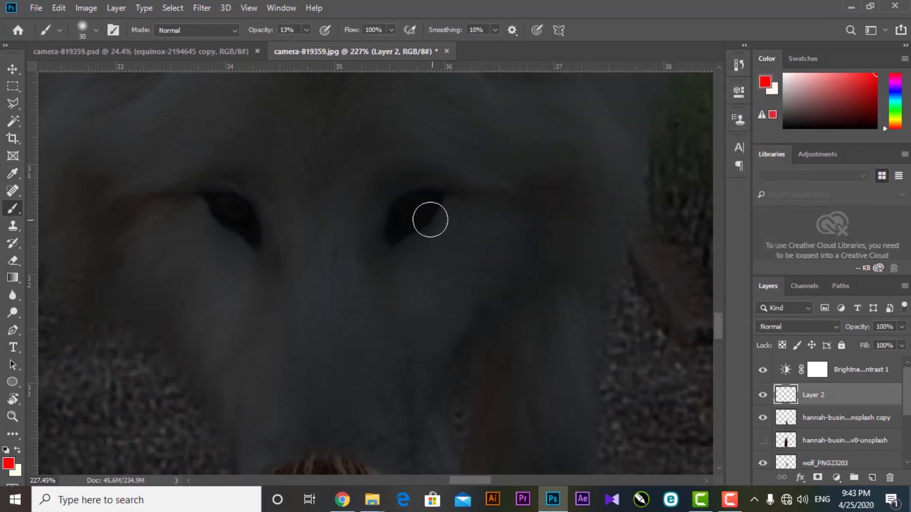
Step: Paint both of the wolf's eyes solid red with a small size 10 brush at 100% opacity
{"action": "scroll", "coordinate": [432, 220], "scroll_direction": "up", "scroll_amount": 4}
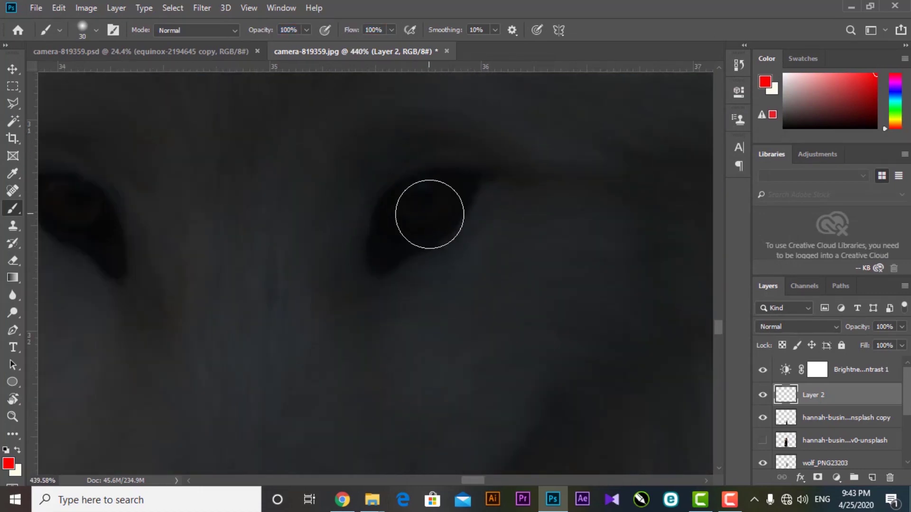
{"action": "key", "text": "bracketleft"}
{"action": "key", "text": "bracketleft"}
{"action": "scroll", "coordinate": [437, 201], "scroll_direction": "up", "scroll_amount": 3}
{"action": "scroll", "coordinate": [441, 200], "scroll_direction": "down", "scroll_amount": 2}
{"action": "mouse_move", "coordinate": [474, 182]}
{"action": "left_mouse_down"}
{"action": "mouse_move", "coordinate": [411, 185]}
{"action": "mouse_move", "coordinate": [380, 227]}
{"action": "mouse_move", "coordinate": [371, 271]}
{"action": "mouse_move", "coordinate": [437, 239]}
{"action": "mouse_move", "coordinate": [474, 179]}
{"action": "mouse_move", "coordinate": [395, 247]}
{"action": "mouse_move", "coordinate": [395, 225]}
{"action": "mouse_move", "coordinate": [440, 187]}
{"action": "mouse_move", "coordinate": [396, 229]}
{"action": "mouse_move", "coordinate": [429, 206]}
{"action": "mouse_move", "coordinate": [420, 230]}
{"action": "left_mouse_up"}
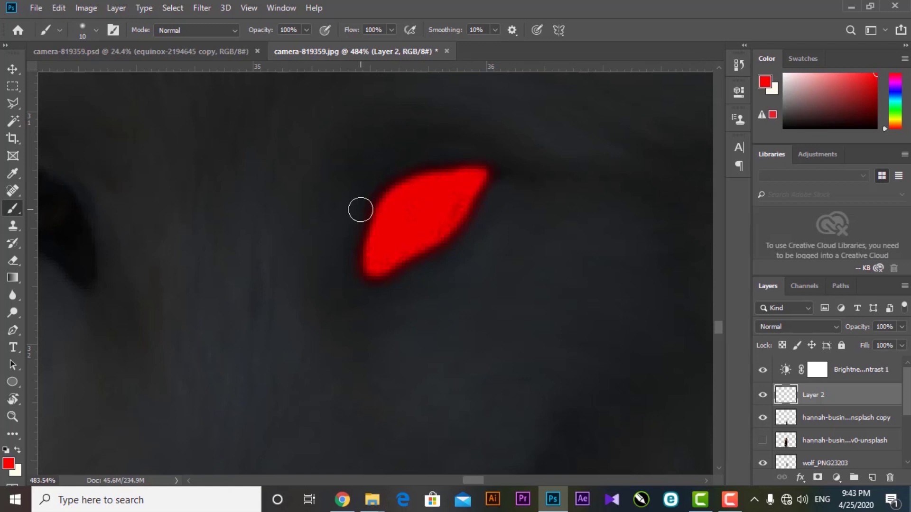
{"action": "left_click_drag", "start_coordinate": [238, 199], "coordinate": [543, 175]}
{"action": "mouse_move", "coordinate": [388, 237]}
{"action": "left_mouse_down"}
{"action": "mouse_move", "coordinate": [342, 209]}
{"action": "mouse_move", "coordinate": [290, 149]}
{"action": "mouse_move", "coordinate": [370, 162]}
{"action": "mouse_move", "coordinate": [396, 192]}
{"action": "mouse_move", "coordinate": [402, 256]}
{"action": "mouse_move", "coordinate": [371, 205]}
{"action": "mouse_move", "coordinate": [335, 193]}
{"action": "mouse_move", "coordinate": [316, 161]}
{"action": "mouse_move", "coordinate": [369, 171]}
{"action": "mouse_move", "coordinate": [396, 223]}
{"action": "mouse_move", "coordinate": [367, 185]}
{"action": "mouse_move", "coordinate": [376, 217]}
{"action": "left_mouse_up"}
{"action": "scroll", "coordinate": [376, 179], "scroll_direction": "down", "scroll_amount": 3}
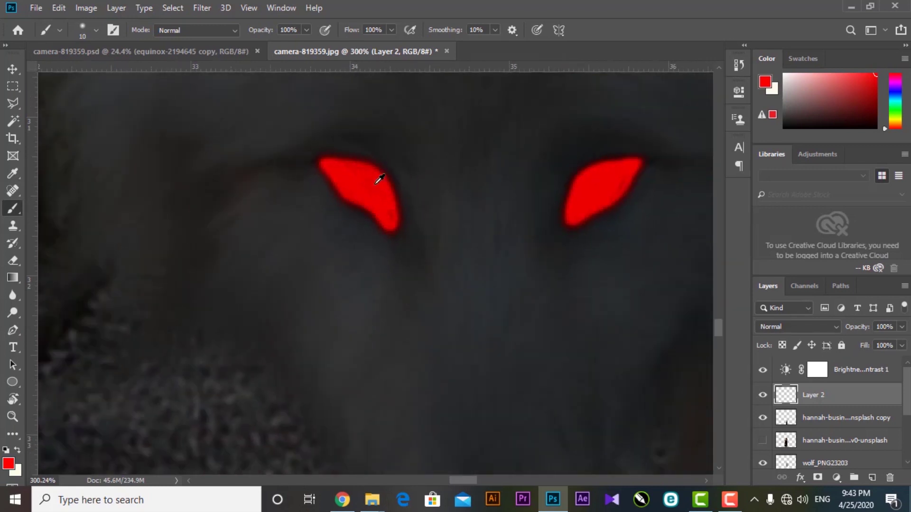
Step: Set the red eye layer's blend mode to Overlay and duplicate the layer
{"action": "key", "text": "v"}
{"action": "left_click", "coordinate": [828, 327]}
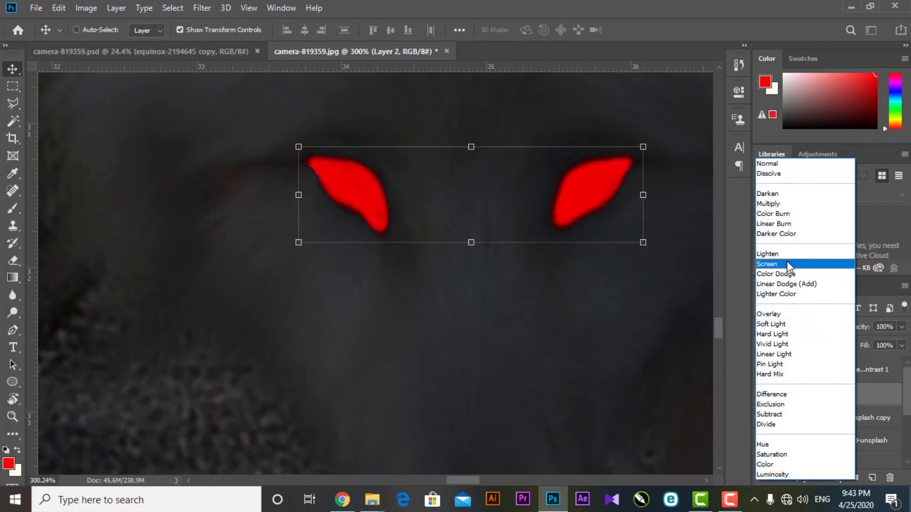
{"action": "left_click", "coordinate": [790, 317]}
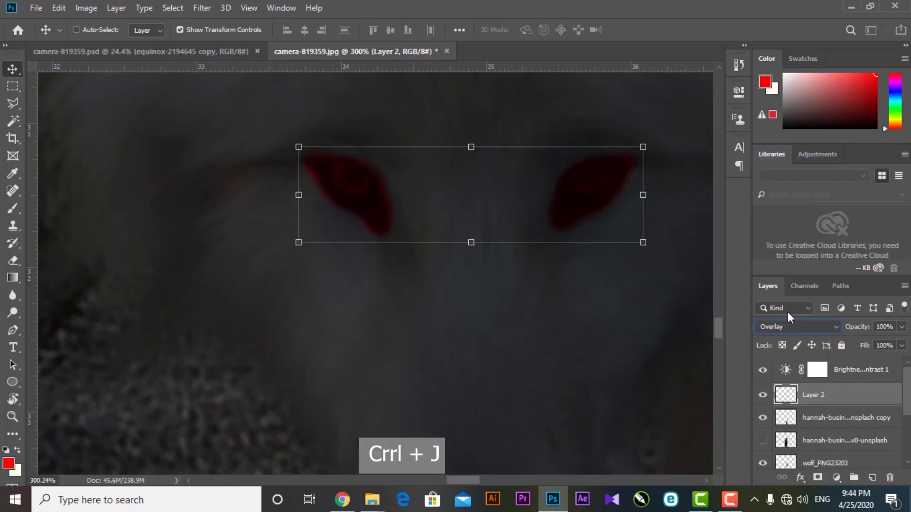
{"action": "key", "text": "ctrl+j"}
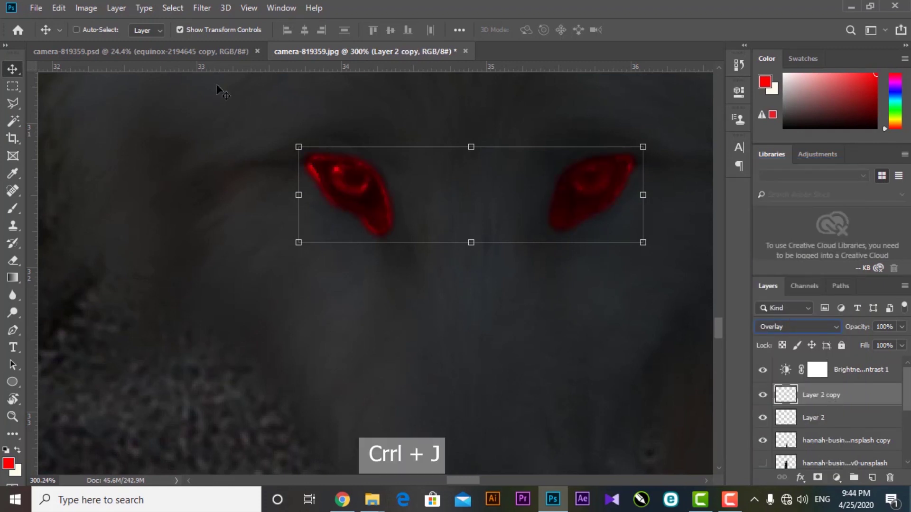
Step: Apply a blur filter with a reduced radius to the duplicated eye layer for a soft red glow
{"action": "left_click", "coordinate": [197, 10]}
{"action": "mouse_move", "coordinate": [311, 163]}
{"action": "left_click", "coordinate": [403, 216]}
{"action": "left_click_drag", "start_coordinate": [704, 72], "coordinate": [707, 71]}
{"action": "left_click_drag", "start_coordinate": [707, 277], "coordinate": [679, 278]}
{"action": "key", "text": "Return"}
{"action": "key", "text": "v"}
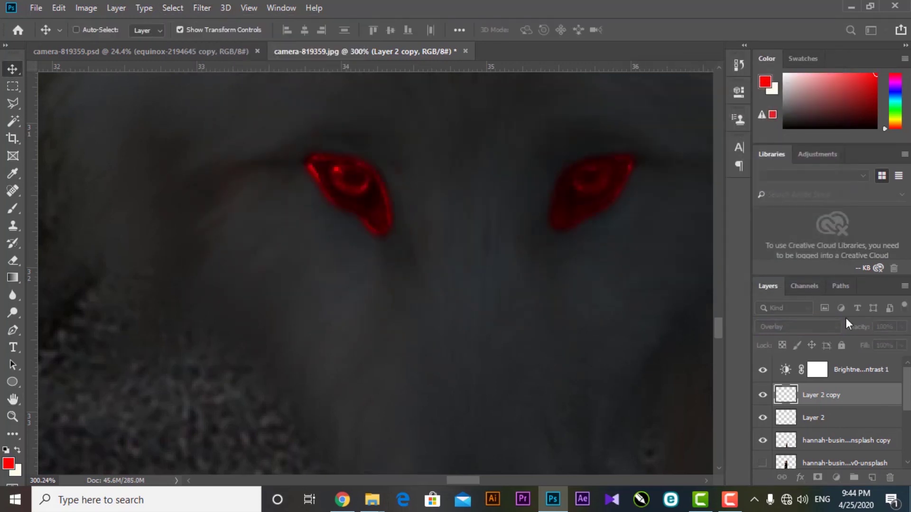
Step: Move the two red eye layers above the Brightness/Contrast adjustment layer
{"action": "key", "text": "ctrl+]"}
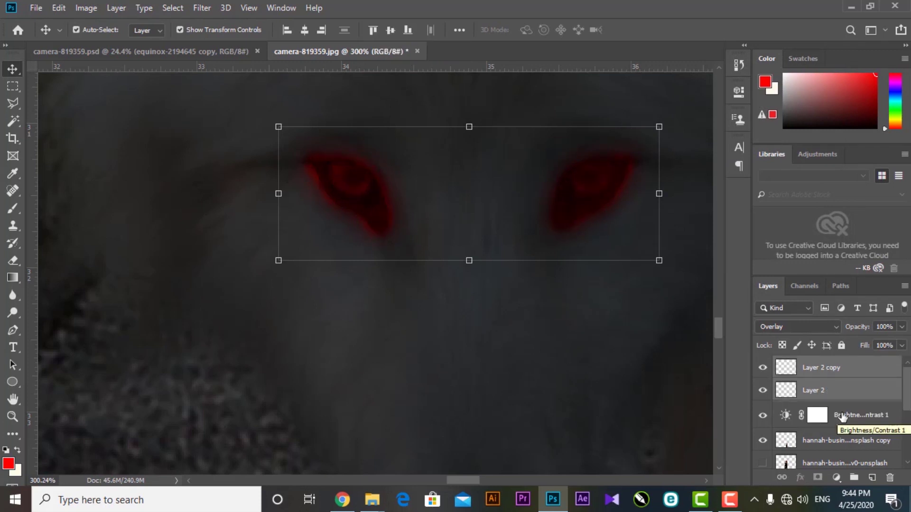
{"action": "left_click", "coordinate": [825, 397]}
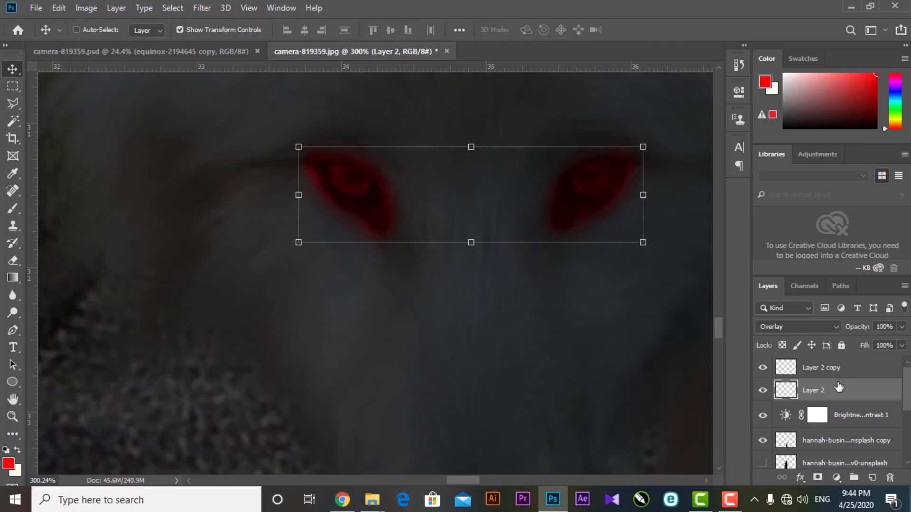
{"action": "key", "text": "ctrl+j"}
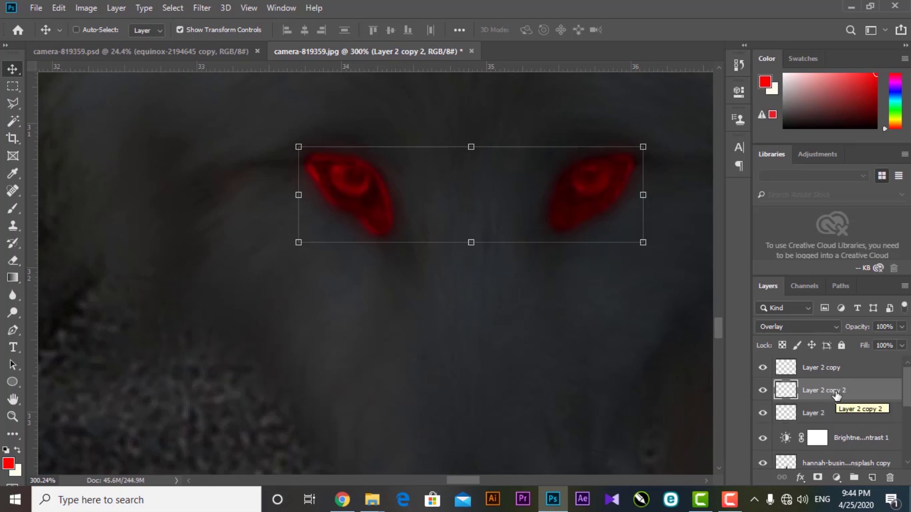
{"action": "scroll", "coordinate": [466, 243], "scroll_direction": "down", "scroll_amount": 5}
{"action": "scroll", "coordinate": [466, 244], "scroll_direction": "down", "scroll_amount": 2}
{"action": "key", "text": "ctrl+z"}
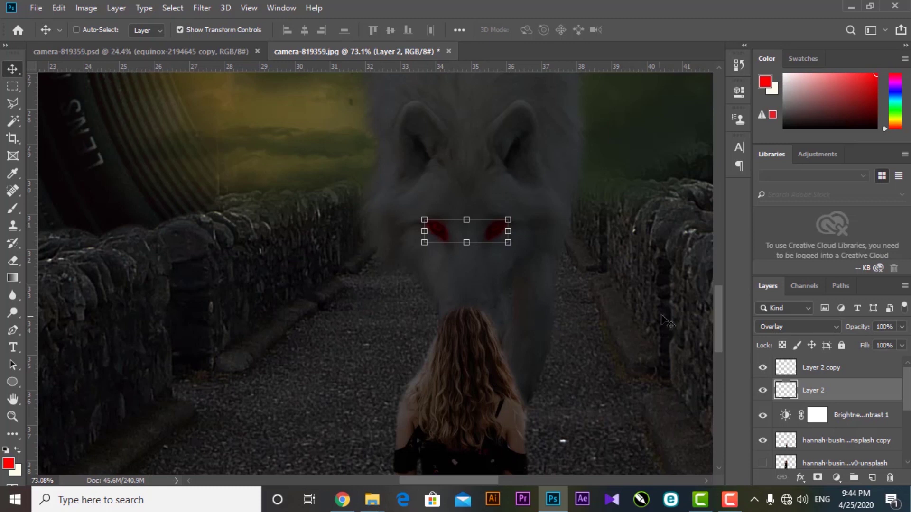
Step: Set the blend mode of the blurred eye copy, Layer 2 copy, to Normal
{"action": "left_click", "coordinate": [800, 368]}
{"action": "left_click", "coordinate": [797, 327]}
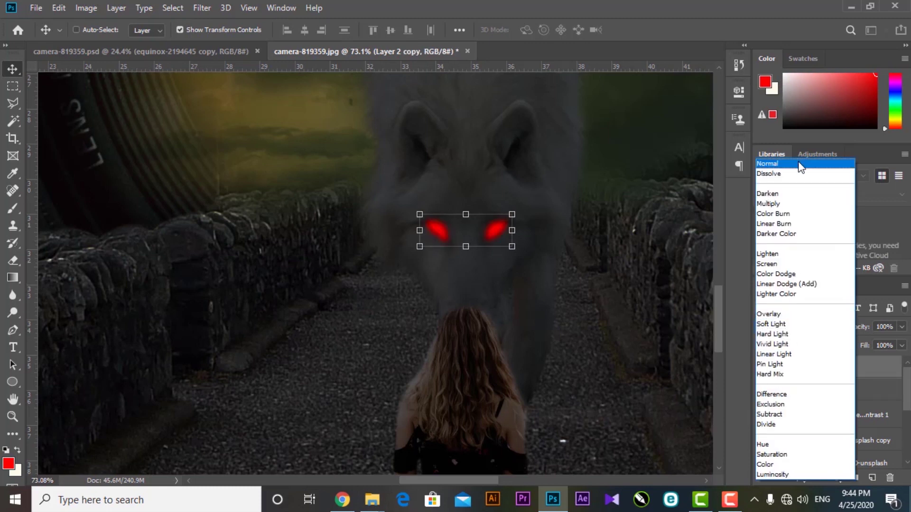
{"action": "left_click", "coordinate": [801, 166]}
Step: Create an empty layer and paint red glow around the wolf's eye on the right with a size 25 brush at 31% opacity and 36% flow
{"action": "scroll", "coordinate": [489, 234], "scroll_direction": "up", "scroll_amount": 5}
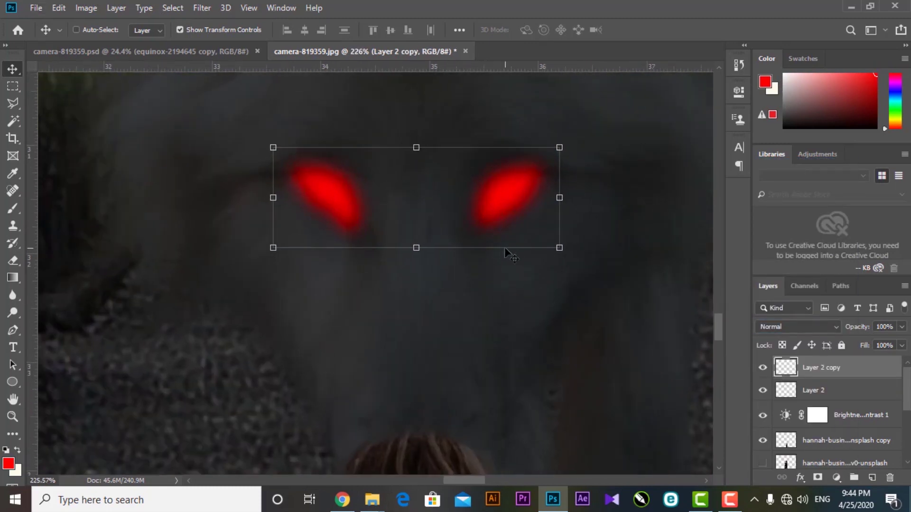
{"action": "left_click", "coordinate": [873, 478]}
{"action": "key", "text": "b"}
{"action": "scroll", "coordinate": [489, 254], "scroll_direction": "up", "scroll_amount": 2}
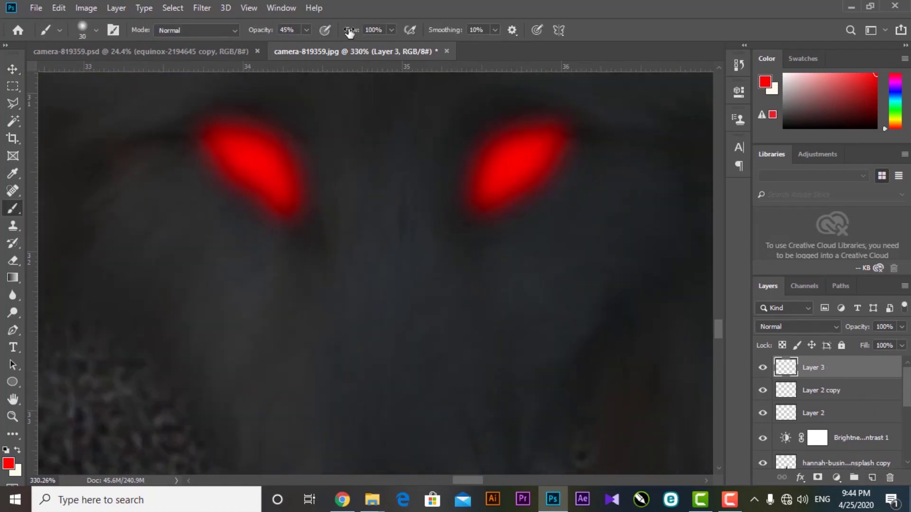
{"action": "key", "text": "bracketleft"}
{"action": "mouse_move", "coordinate": [461, 223]}
{"action": "left_mouse_down"}
{"action": "mouse_move", "coordinate": [525, 201]}
{"action": "mouse_move", "coordinate": [463, 258]}
{"action": "mouse_move", "coordinate": [464, 224]}
{"action": "mouse_move", "coordinate": [565, 112]}
{"action": "left_mouse_up"}
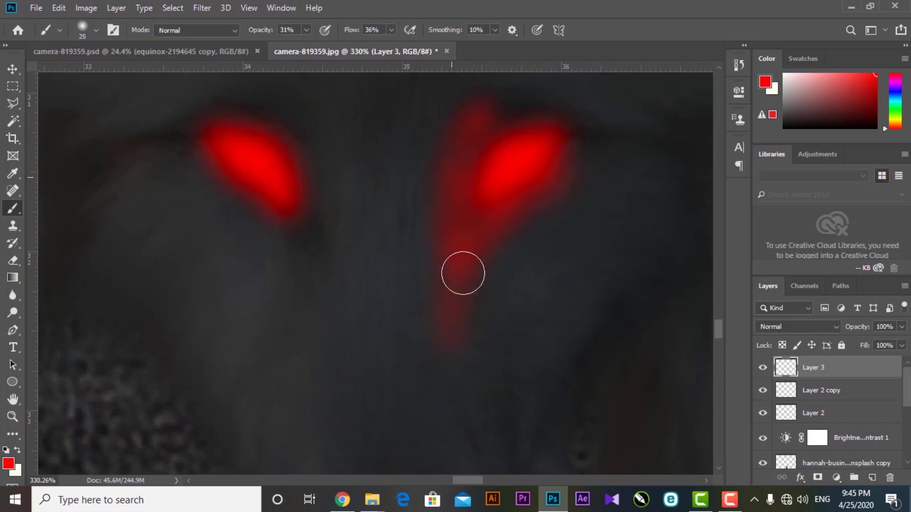
Step: Lower the brush opacity to 13% and build up the red glow below and beside the same eye
{"action": "scroll", "coordinate": [458, 259], "scroll_direction": "up", "scroll_amount": 3}
{"action": "left_click_drag", "start_coordinate": [258, 32], "coordinate": [249, 33]}
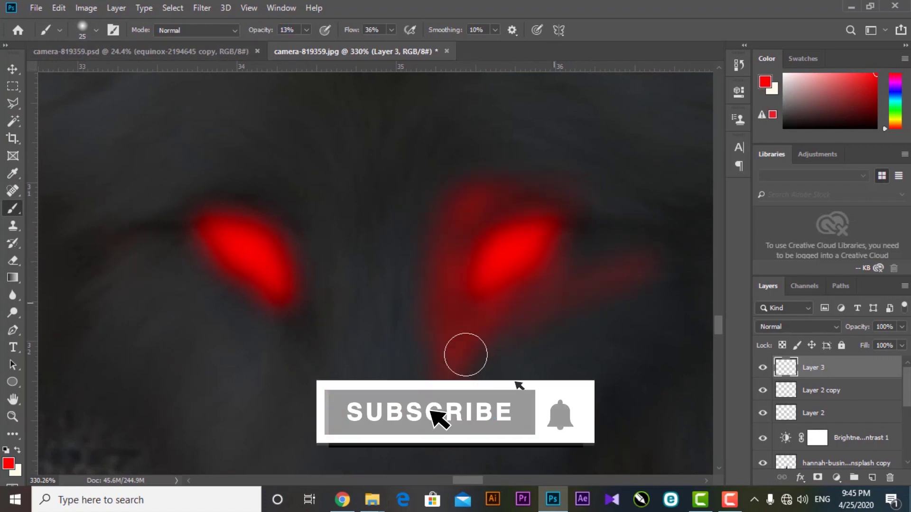
{"action": "left_click_drag", "start_coordinate": [504, 329], "coordinate": [451, 387]}
{"action": "left_click_drag", "start_coordinate": [446, 390], "coordinate": [480, 223]}
Step: Paint a matching faint red glow around the wolf's other eye and down along its muzzle at 13% opacity
{"action": "left_click_drag", "start_coordinate": [329, 152], "coordinate": [336, 231]}
{"action": "left_click_drag", "start_coordinate": [324, 186], "coordinate": [356, 325]}
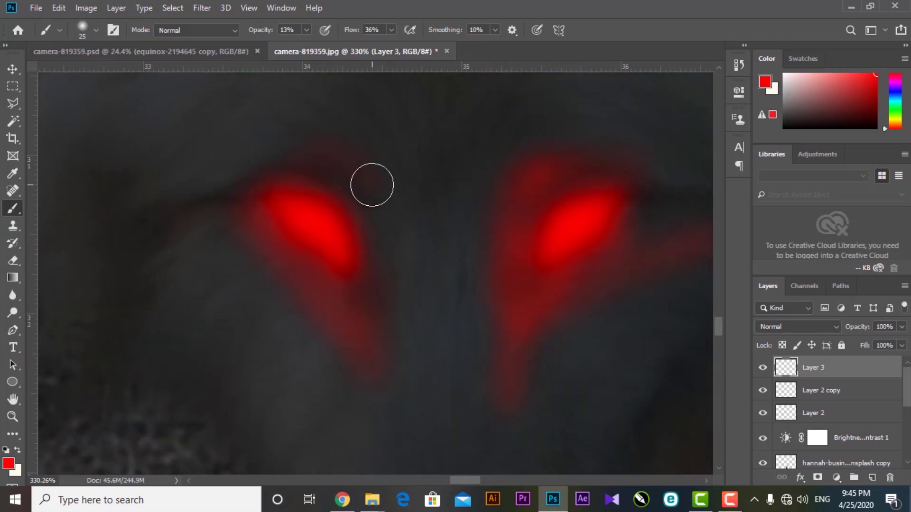
{"action": "left_click_drag", "start_coordinate": [209, 195], "coordinate": [248, 233]}
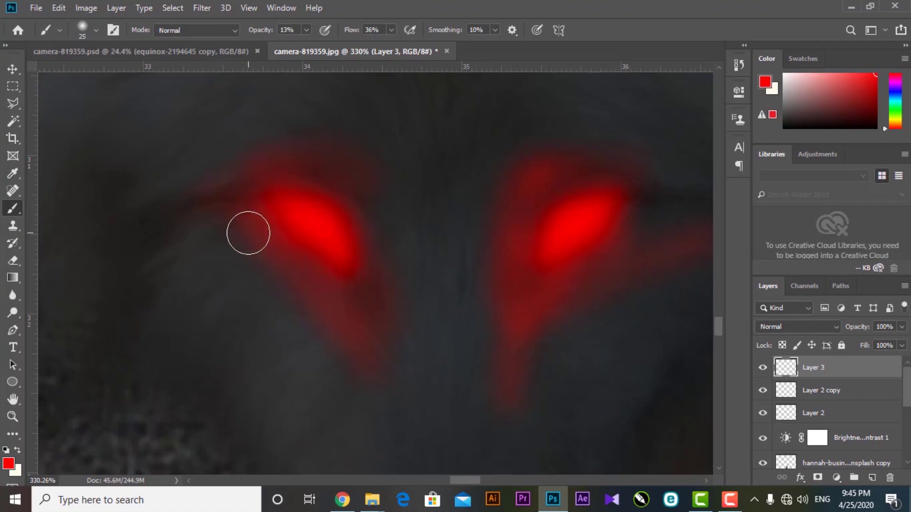
{"action": "left_click_drag", "start_coordinate": [398, 366], "coordinate": [387, 238]}
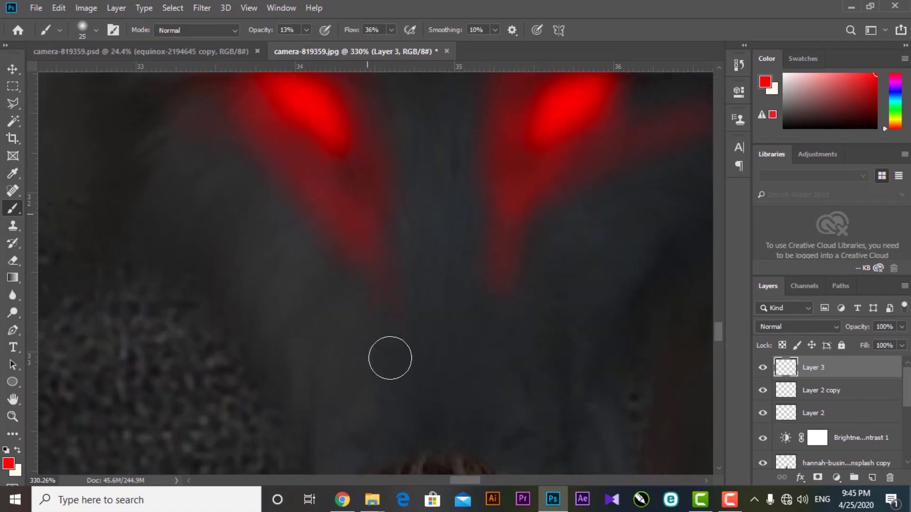
Step: Apply a Gaussian Blur with an increased radius to the painted glow on Layer 3
{"action": "scroll", "coordinate": [458, 331], "scroll_direction": "down", "scroll_amount": 4}
{"action": "key", "text": "v"}
{"action": "scroll", "coordinate": [455, 277], "scroll_direction": "up", "scroll_amount": 3}
{"action": "left_click", "coordinate": [207, 11]}
{"action": "mouse_move", "coordinate": [318, 161]}
{"action": "left_click", "coordinate": [420, 211]}
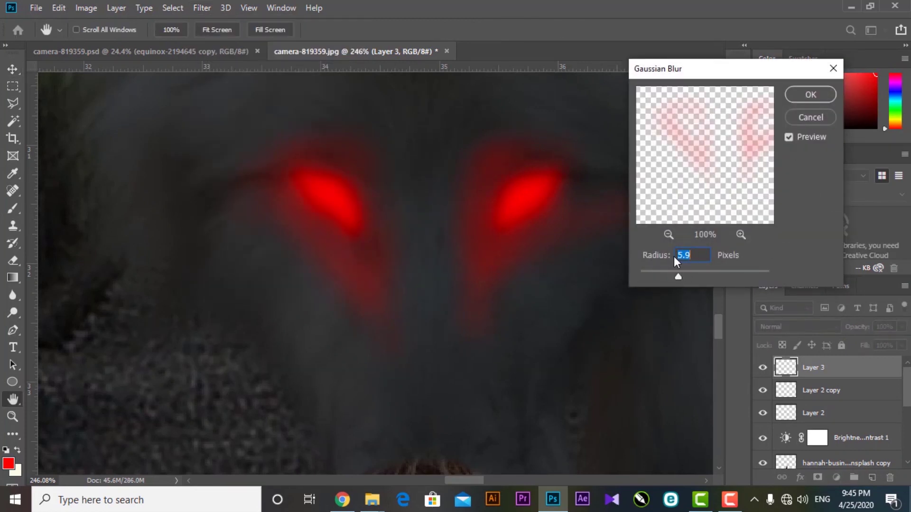
{"action": "key", "text": "shift+Up"}
{"action": "left_click", "coordinate": [800, 100]}
Step: Set Layer 3's blend mode to Soft Light and duplicate the layer twice
{"action": "left_click", "coordinate": [788, 324]}
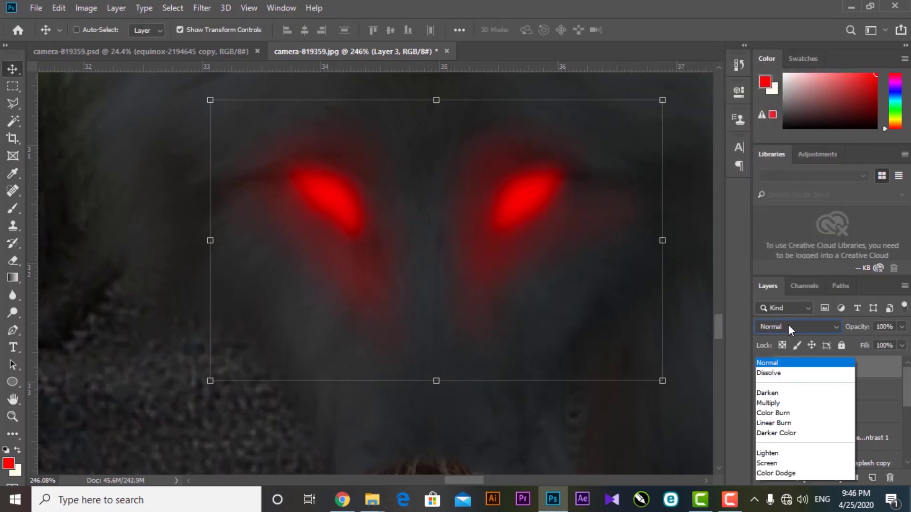
{"action": "left_click", "coordinate": [795, 325]}
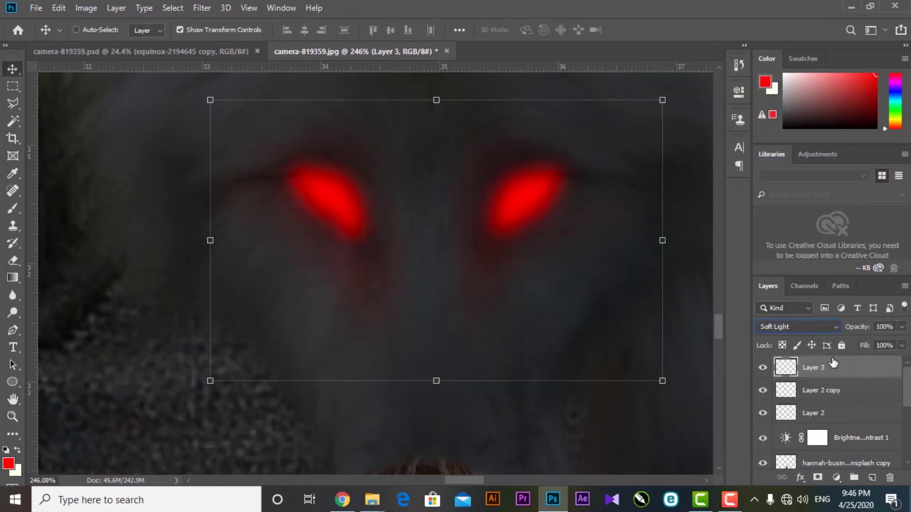
{"action": "key", "text": "ctrl+j"}
{"action": "key", "text": "ctrl+j"}
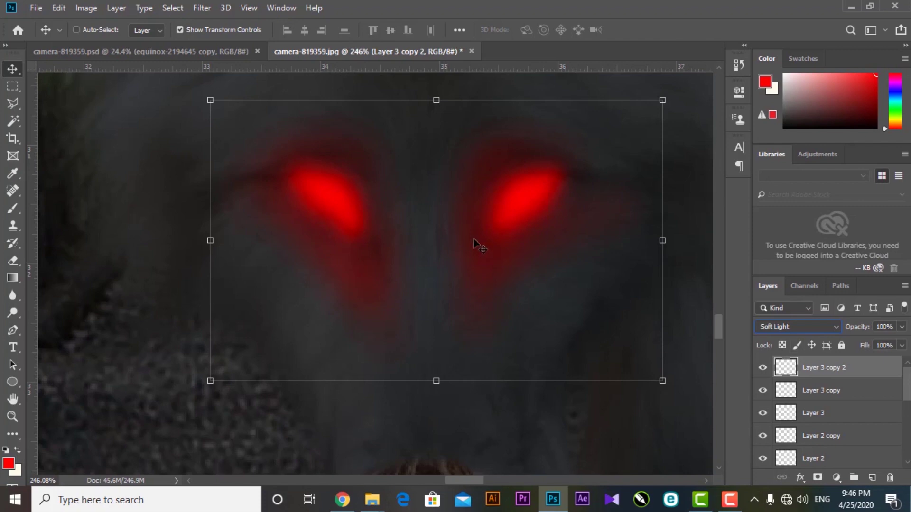
Step: Create an empty layer above the red glow layers for light on the wolf's fur
{"action": "scroll", "coordinate": [497, 250], "scroll_direction": "down", "scroll_amount": 6}
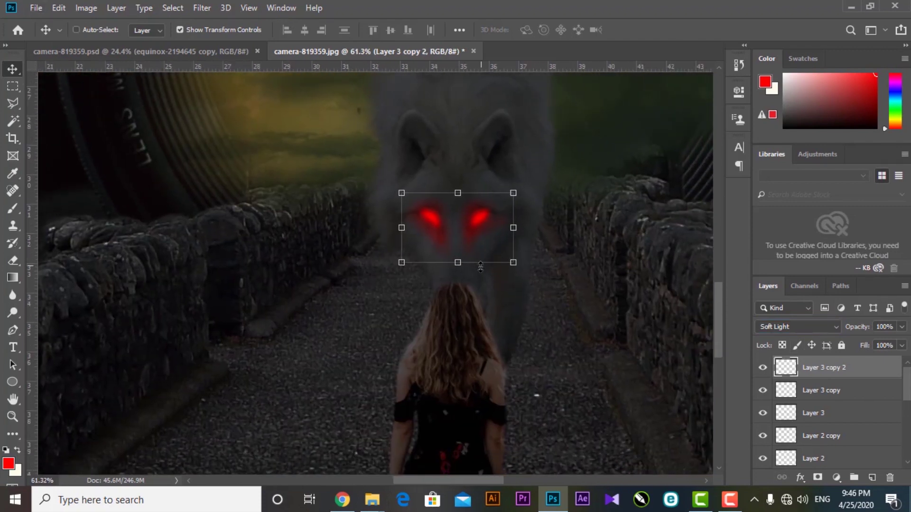
{"action": "scroll", "coordinate": [480, 266], "scroll_direction": "down", "scroll_amount": 4}
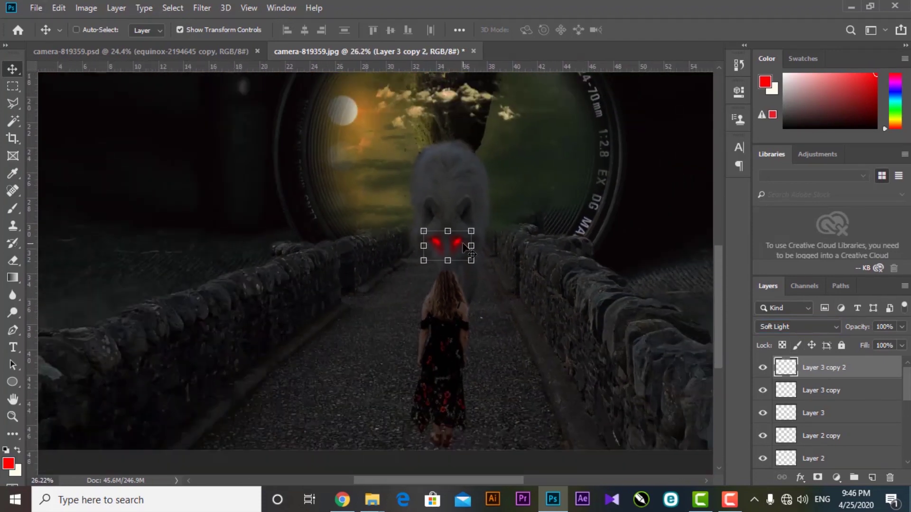
{"action": "left_click_drag", "start_coordinate": [470, 225], "coordinate": [455, 251]}
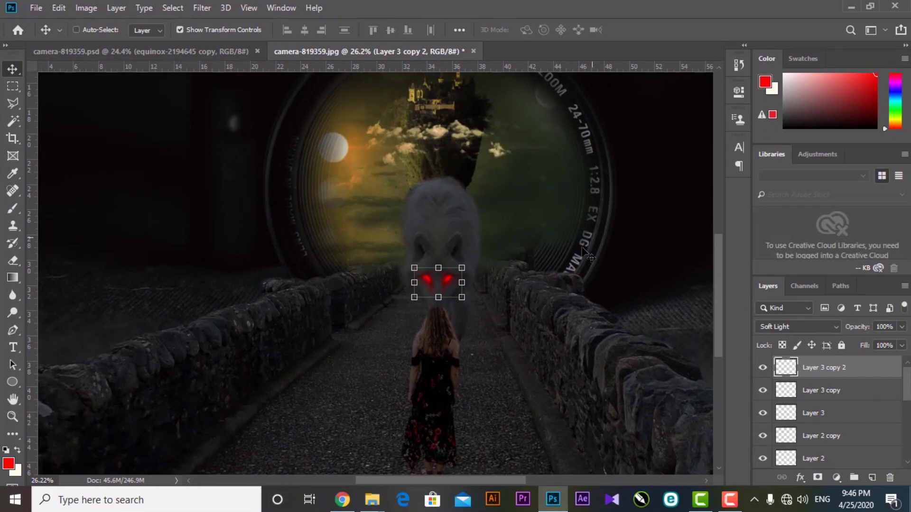
{"action": "scroll", "coordinate": [418, 232], "scroll_direction": "up", "scroll_amount": 2}
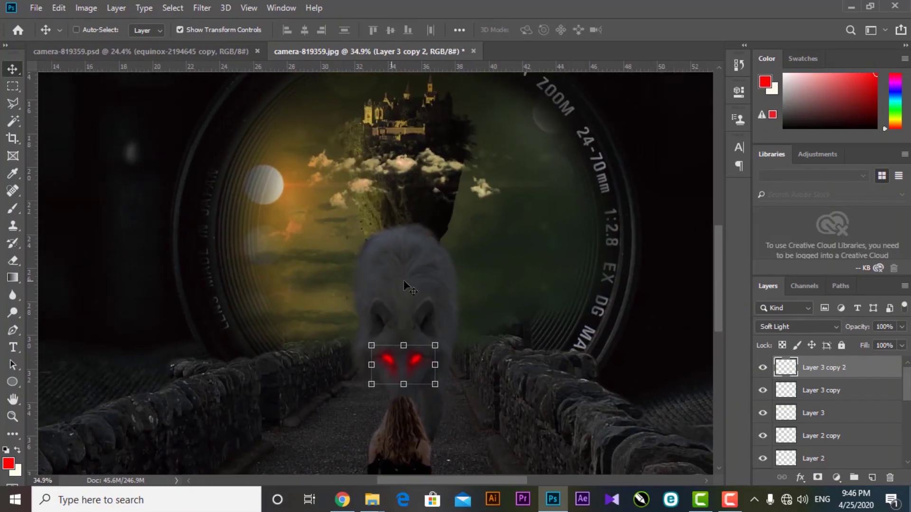
{"action": "left_click", "coordinate": [872, 478]}
{"action": "scroll", "coordinate": [430, 321], "scroll_direction": "up", "scroll_amount": 6}
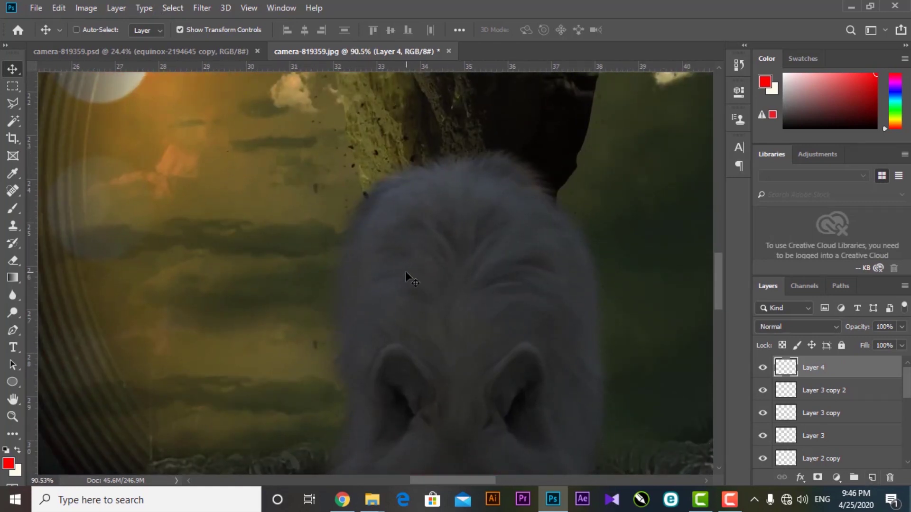
Step: Sample the glow beside the moon with the Brush tool active and adjust the foreground colour to yellow #e5e756
{"action": "left_click_drag", "start_coordinate": [137, 86], "coordinate": [152, 117]}
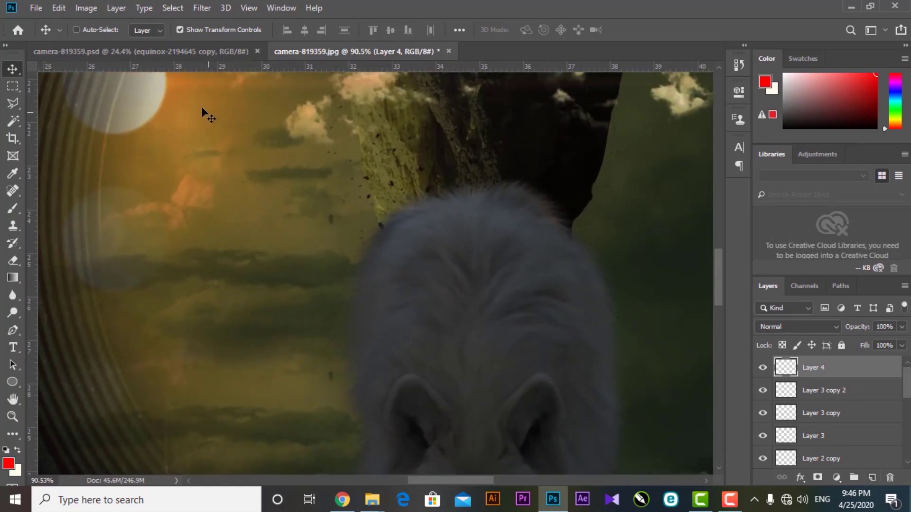
{"action": "scroll", "coordinate": [414, 270], "scroll_direction": "up", "scroll_amount": 2}
{"action": "key", "text": "b"}
{"action": "left_click_drag", "start_coordinate": [143, 133], "coordinate": [217, 185]}
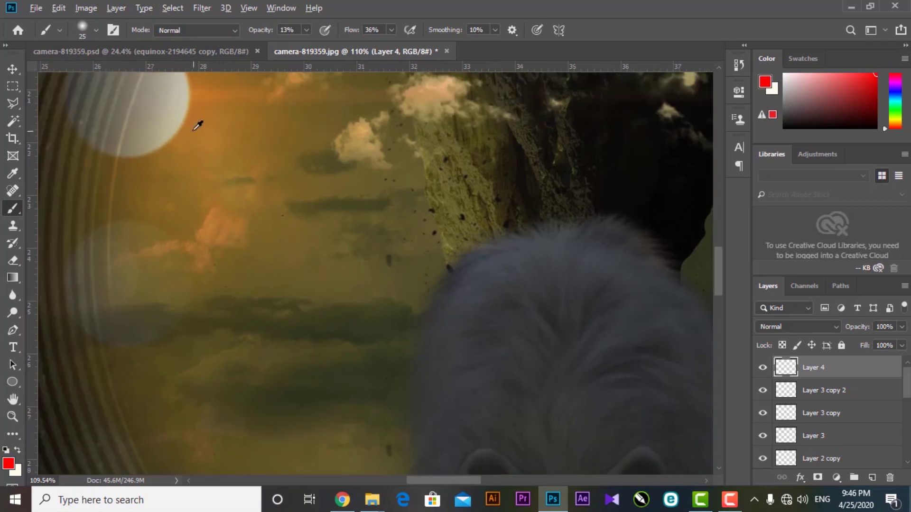
{"action": "left_click", "coordinate": [190, 112], "text": "alt"}
{"action": "left_click", "coordinate": [10, 466]}
{"action": "left_click_drag", "start_coordinate": [620, 256], "coordinate": [620, 250]}
{"action": "left_click", "coordinate": [543, 122]}
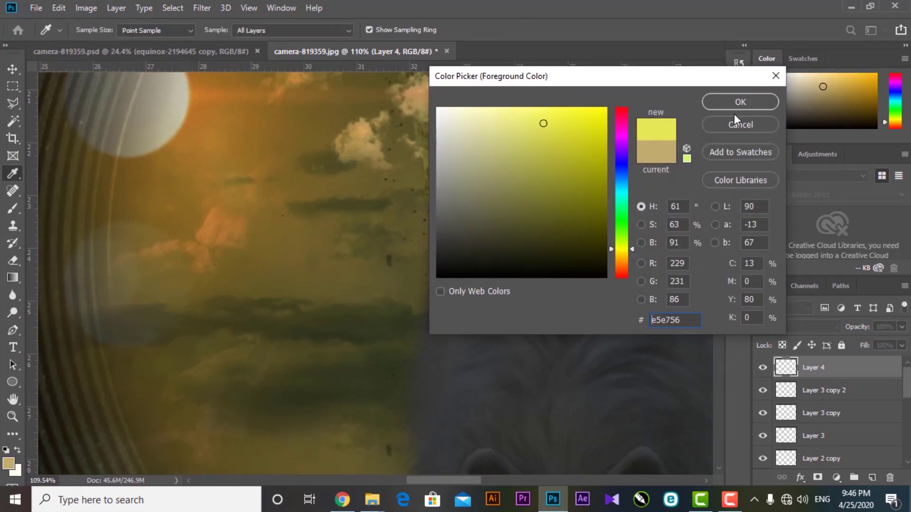
{"action": "left_click", "coordinate": [738, 102]}
Step: Brush faint yellow light over the moon-facing side and back fur of the wolf with a size 100 brush
{"action": "key", "text": "bracketright"}
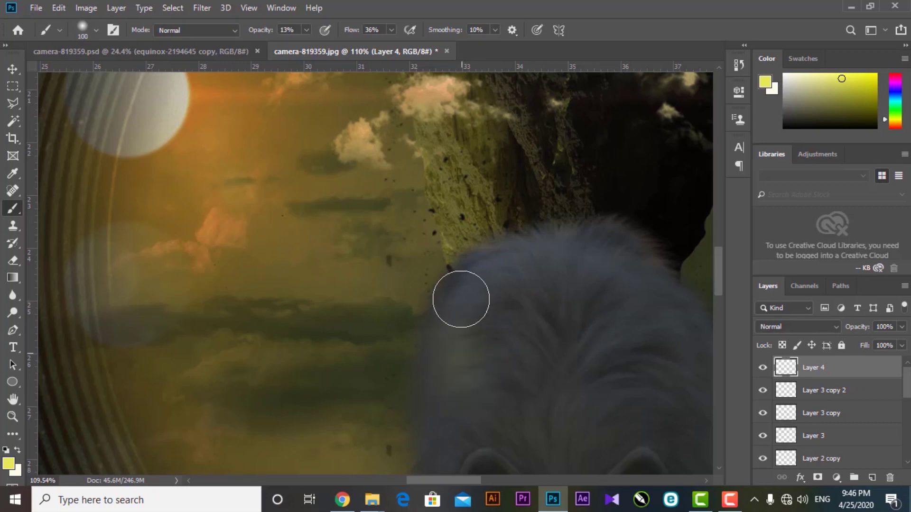
{"action": "left_click_drag", "start_coordinate": [478, 272], "coordinate": [464, 356]}
{"action": "mouse_move", "coordinate": [447, 400]}
{"action": "left_mouse_down"}
{"action": "mouse_move", "coordinate": [425, 284]}
{"action": "mouse_move", "coordinate": [425, 335]}
{"action": "left_mouse_up"}
{"action": "mouse_move", "coordinate": [594, 286]}
{"action": "left_mouse_down"}
{"action": "mouse_move", "coordinate": [599, 160]}
{"action": "mouse_move", "coordinate": [597, 235]}
{"action": "mouse_move", "coordinate": [618, 217]}
{"action": "mouse_move", "coordinate": [576, 298]}
{"action": "left_mouse_up"}
{"action": "left_click_drag", "start_coordinate": [522, 329], "coordinate": [542, 205]}
Step: Paint yellow rim light on the wolf's ears and moon-facing cheek, using brush sizes from 35 to 80
{"action": "key", "text": "bracketleft"}
{"action": "key", "text": "bracketleft"}
{"action": "key", "text": "bracketleft"}
{"action": "key", "text": "bracketleft"}
{"action": "key", "text": "bracketleft"}
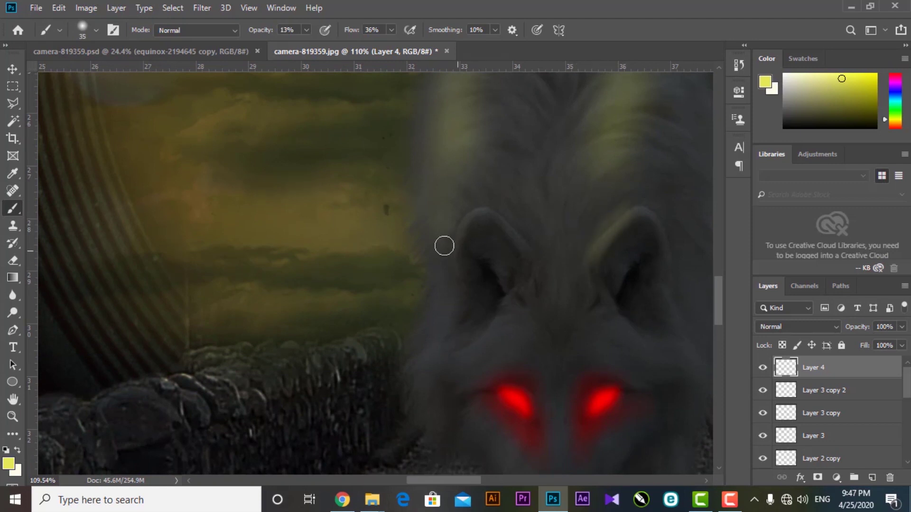
{"action": "key", "text": "bracketright"}
{"action": "mouse_move", "coordinate": [486, 211]}
{"action": "left_mouse_down"}
{"action": "mouse_move", "coordinate": [453, 275]}
{"action": "mouse_move", "coordinate": [469, 215]}
{"action": "left_mouse_up"}
{"action": "mouse_move", "coordinate": [457, 259]}
{"action": "left_mouse_down"}
{"action": "mouse_move", "coordinate": [445, 340]}
{"action": "mouse_move", "coordinate": [453, 263]}
{"action": "left_mouse_up"}
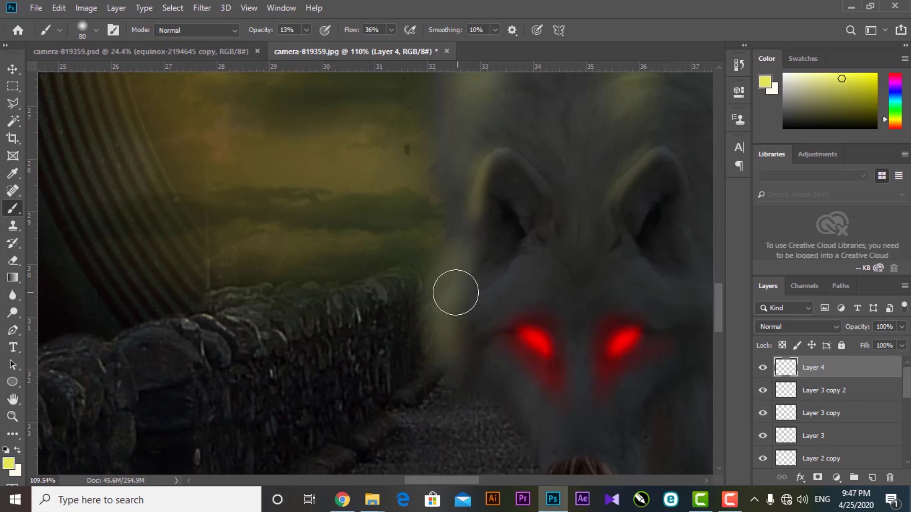
{"action": "left_click_drag", "start_coordinate": [454, 202], "coordinate": [473, 293]}
Step: Set the yellow light layer to Soft Light and paint more highlights on the wolf's fur, ears, cheek and front leg
{"action": "left_click", "coordinate": [802, 327]}
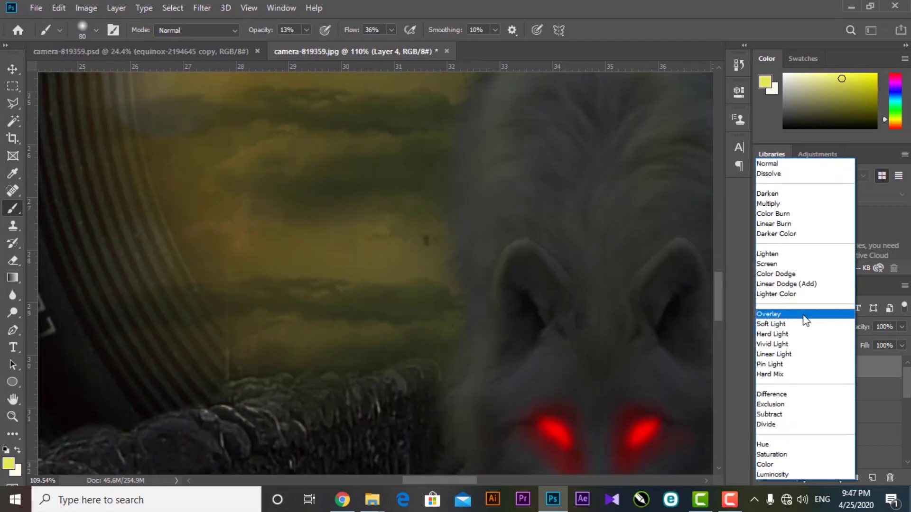
{"action": "left_click", "coordinate": [793, 327]}
{"action": "left_click_drag", "start_coordinate": [587, 197], "coordinate": [553, 292]}
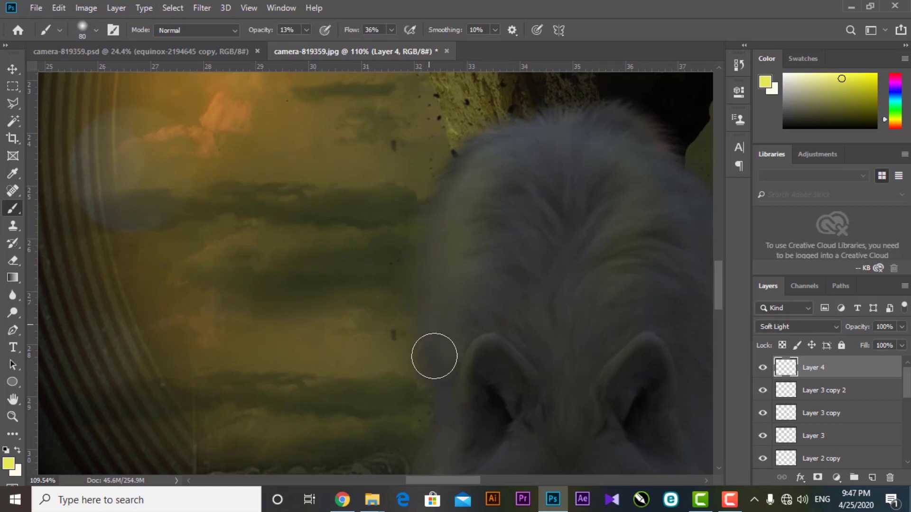
{"action": "left_click_drag", "start_coordinate": [432, 391], "coordinate": [417, 223]}
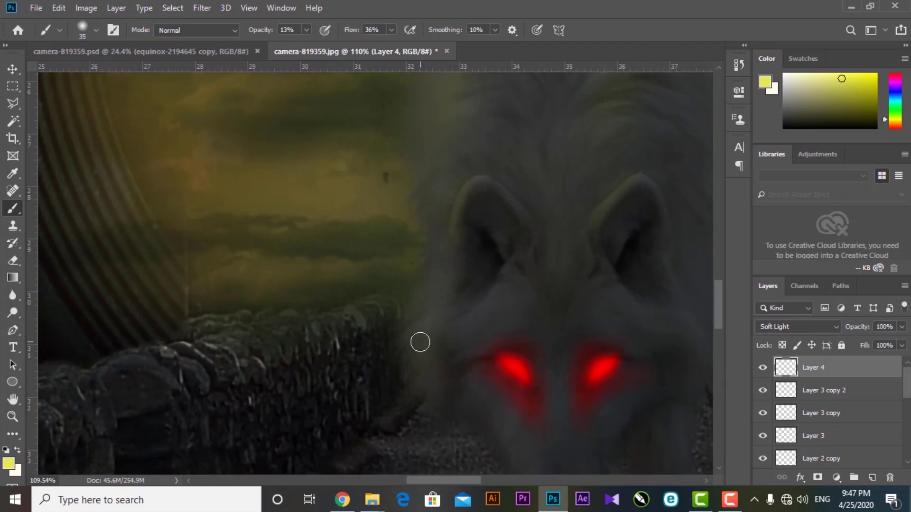
{"action": "left_click_drag", "start_coordinate": [520, 384], "coordinate": [475, 244]}
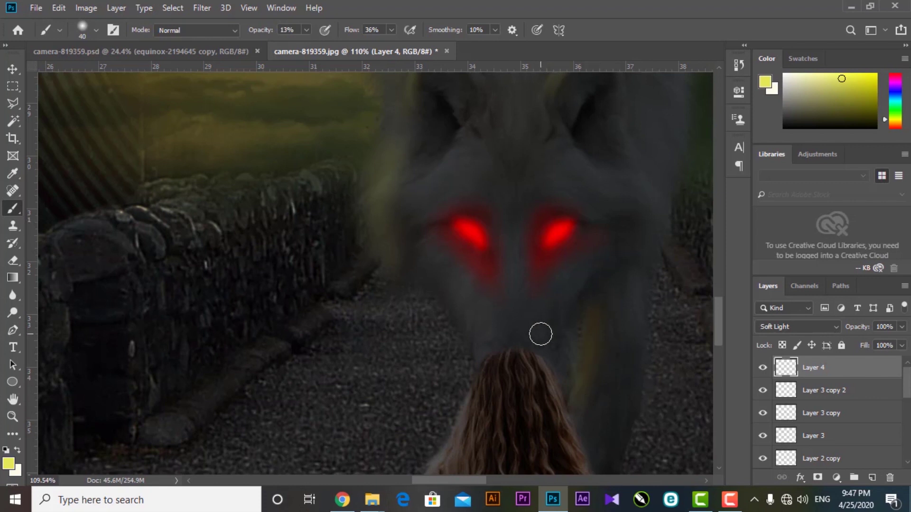
Step: Add a new layer and brush yellow light along the moon-facing edge of the woman's hair, shoulder and upper arm at size 40
{"action": "scroll", "coordinate": [541, 334], "scroll_direction": "down", "scroll_amount": 4}
{"action": "scroll", "coordinate": [474, 425], "scroll_direction": "up", "scroll_amount": 10}
{"action": "left_click", "coordinate": [873, 477]}
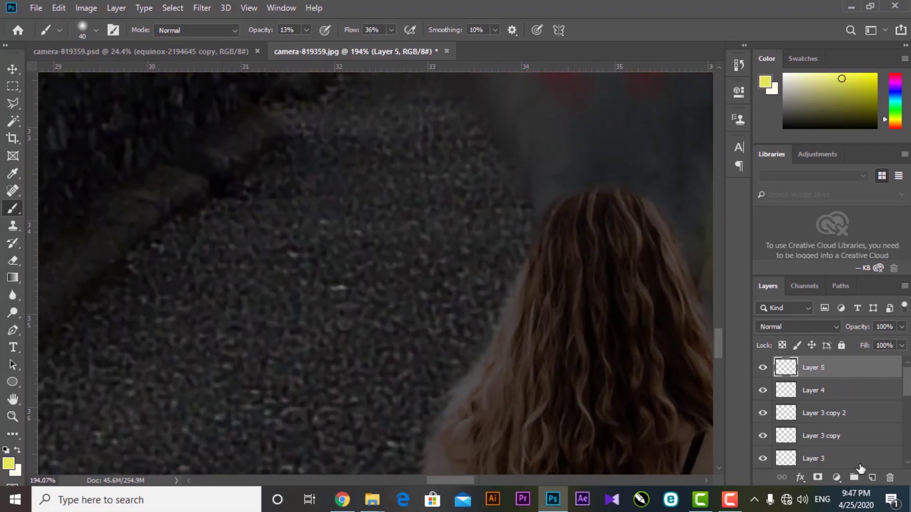
{"action": "scroll", "coordinate": [484, 331], "scroll_direction": "down", "scroll_amount": 2}
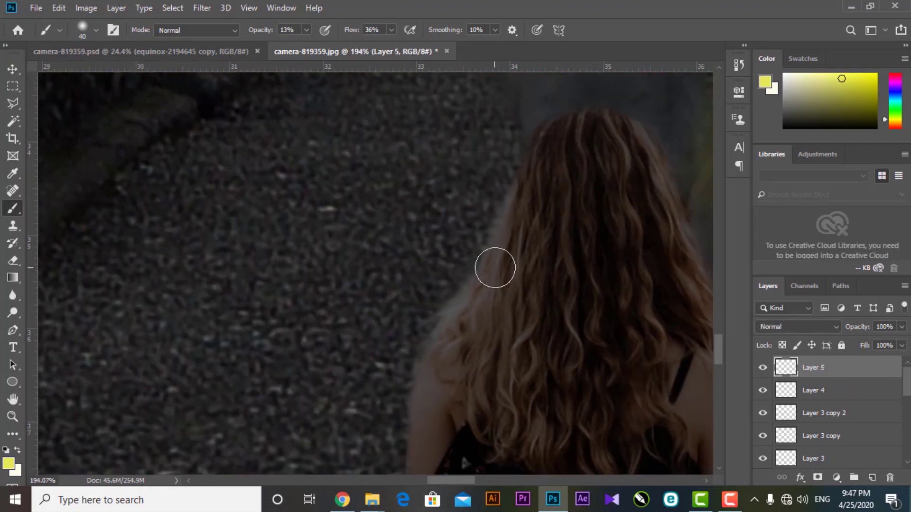
{"action": "left_click_drag", "start_coordinate": [526, 179], "coordinate": [490, 274]}
{"action": "key", "text": "ctrl+z"}
{"action": "mouse_move", "coordinate": [543, 147]}
{"action": "left_mouse_down"}
{"action": "mouse_move", "coordinate": [530, 208]}
{"action": "mouse_move", "coordinate": [474, 324]}
{"action": "mouse_move", "coordinate": [543, 139]}
{"action": "mouse_move", "coordinate": [585, 122]}
{"action": "mouse_move", "coordinate": [562, 132]}
{"action": "mouse_move", "coordinate": [500, 249]}
{"action": "left_mouse_up"}
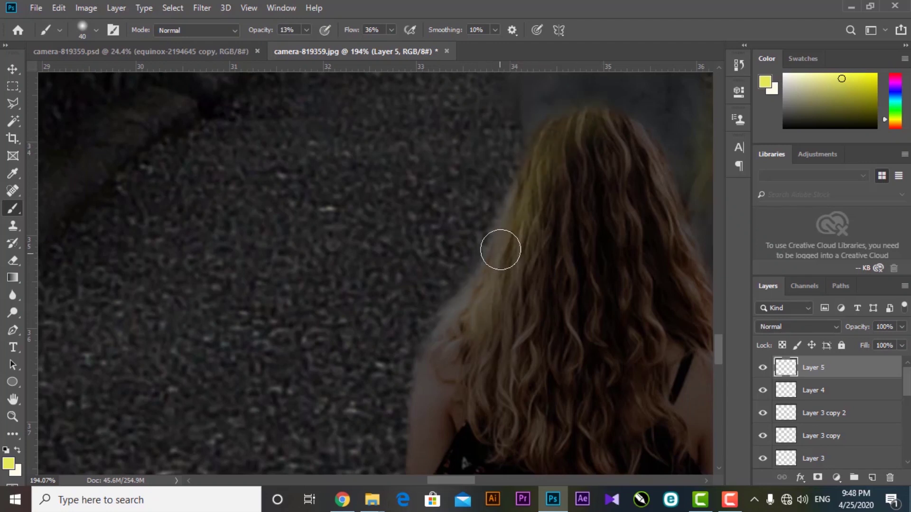
{"action": "scroll", "coordinate": [478, 298], "scroll_direction": "down", "scroll_amount": 3}
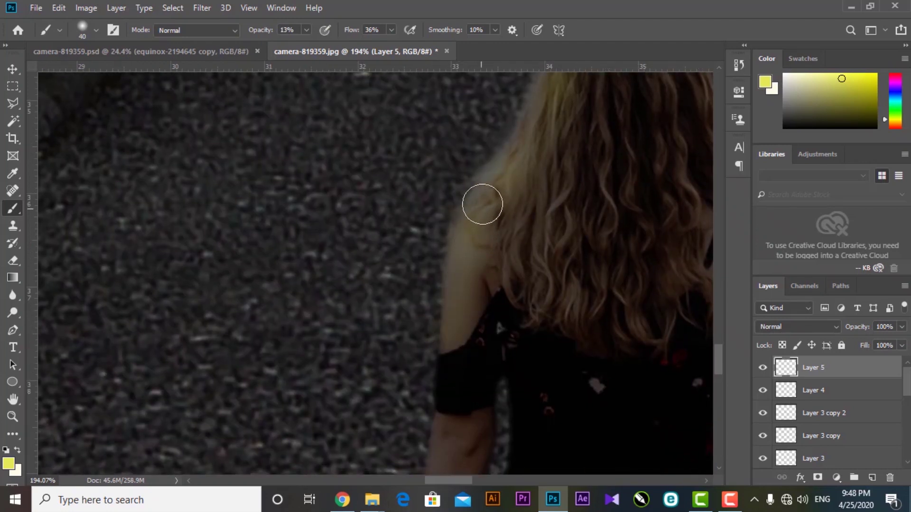
{"action": "scroll", "coordinate": [530, 147], "scroll_direction": "down", "scroll_amount": 3}
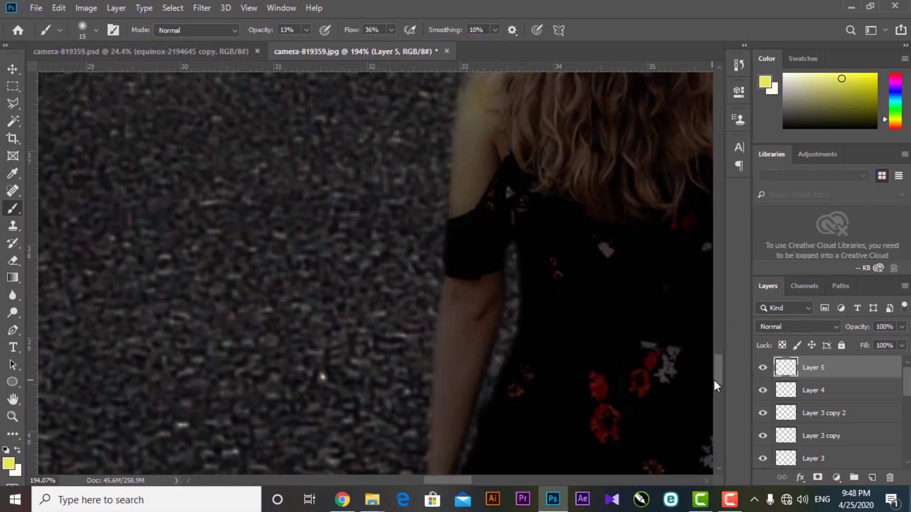
Step: Load the outline of the woman's cut-out copy layer as a selection
{"action": "scroll", "coordinate": [780, 391], "scroll_direction": "down", "scroll_amount": 4}
{"action": "key", "text": "v"}
{"action": "right_click", "coordinate": [591, 284]}
{"action": "left_click", "coordinate": [609, 291]}
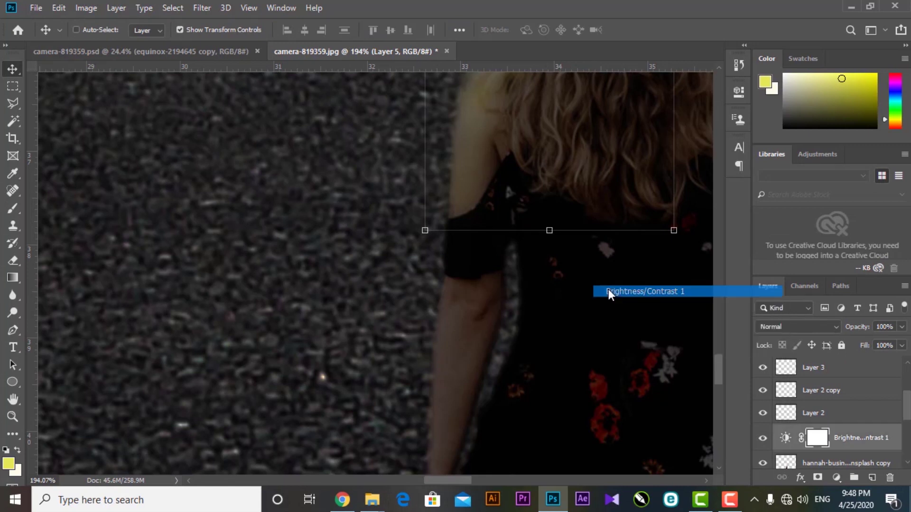
{"action": "right_click", "coordinate": [609, 289]}
{"action": "left_click", "coordinate": [616, 300]}
{"action": "scroll", "coordinate": [787, 439], "scroll_direction": "down", "scroll_amount": 1}
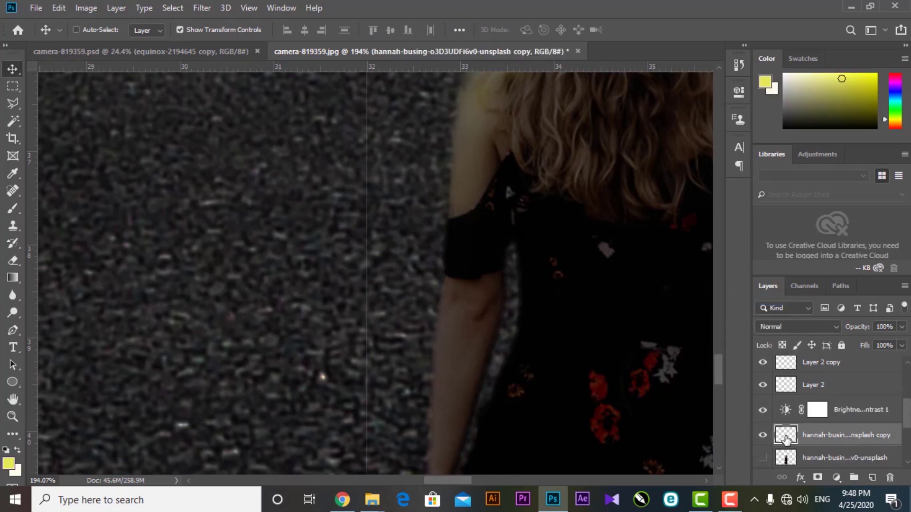
{"action": "left_click", "coordinate": [788, 437], "text": "ctrl"}
Step: On Layer 5, paint yellow light inside the selection over the woman's sleeve, forearm and waist with a size 45 brush
{"action": "key", "text": "b"}
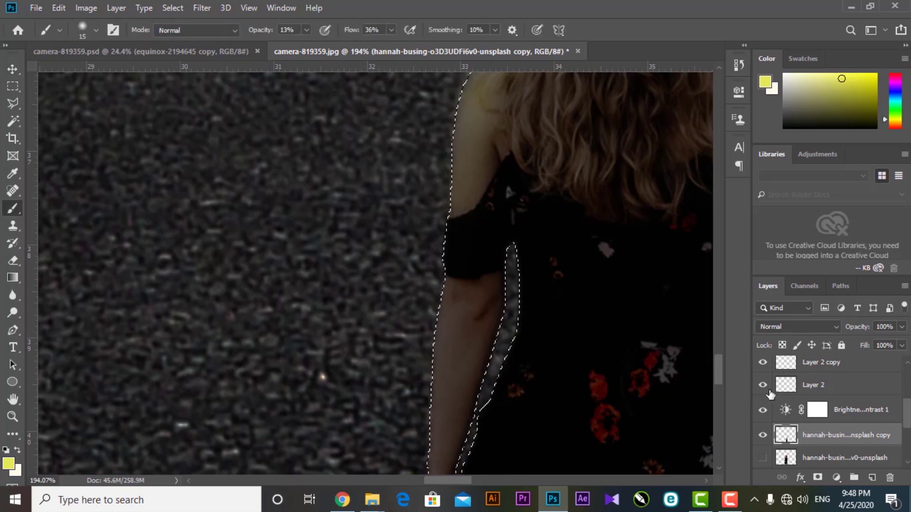
{"action": "scroll", "coordinate": [770, 394], "scroll_direction": "up", "scroll_amount": 2}
{"action": "left_click", "coordinate": [813, 368]}
{"action": "key", "text": "bracketright"}
{"action": "key", "text": "bracketright"}
{"action": "key", "text": "bracketright"}
{"action": "mouse_move", "coordinate": [518, 261]}
{"action": "left_mouse_down"}
{"action": "mouse_move", "coordinate": [519, 332]}
{"action": "mouse_move", "coordinate": [511, 307]}
{"action": "mouse_move", "coordinate": [520, 249]}
{"action": "mouse_move", "coordinate": [519, 308]}
{"action": "mouse_move", "coordinate": [471, 425]}
{"action": "mouse_move", "coordinate": [485, 251]}
{"action": "mouse_move", "coordinate": [424, 365]}
{"action": "left_mouse_up"}
{"action": "key", "text": "bracketright"}
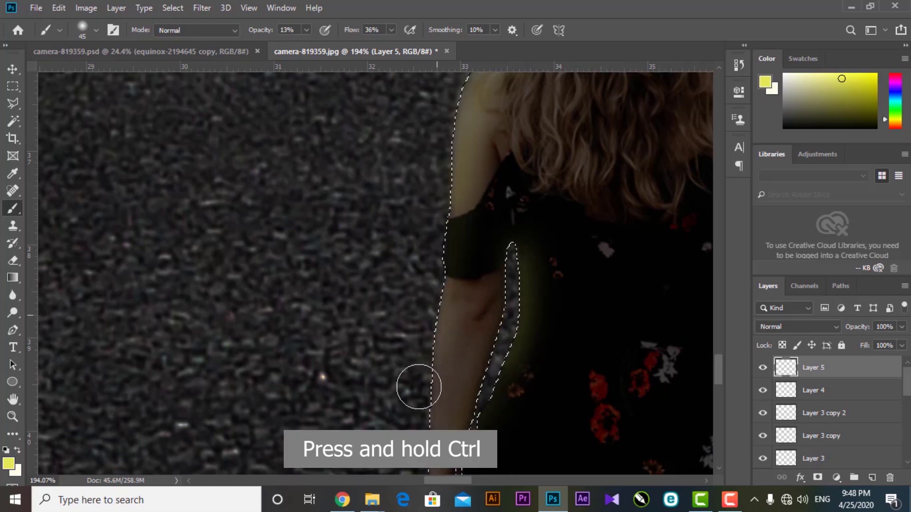
{"action": "left_click_drag", "start_coordinate": [433, 233], "coordinate": [405, 389]}
Step: Continue the yellow light down the woman's forearm, hand and the moon-facing edge of her skirt
{"action": "left_click_drag", "start_coordinate": [494, 159], "coordinate": [418, 318]}
{"action": "left_click_drag", "start_coordinate": [498, 322], "coordinate": [455, 108]}
{"action": "left_click_drag", "start_coordinate": [409, 368], "coordinate": [458, 209]}
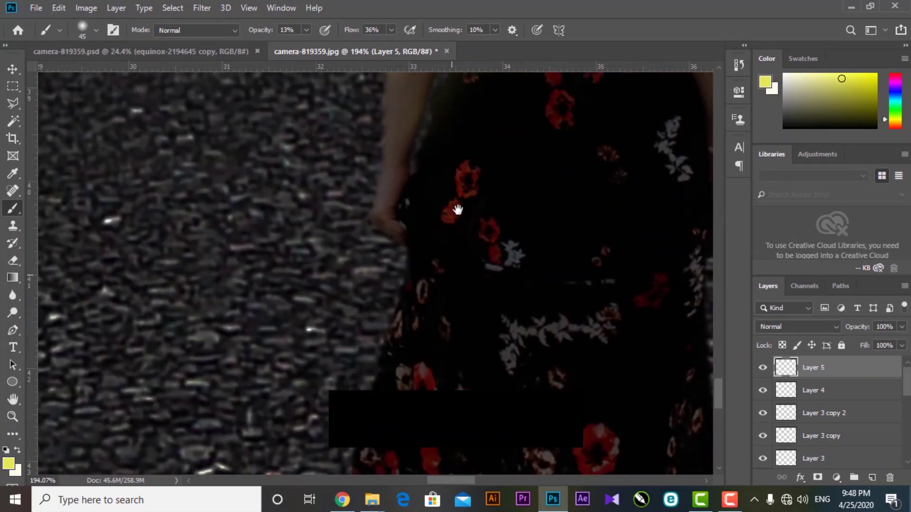
{"action": "mouse_move", "coordinate": [380, 346]}
{"action": "left_mouse_down"}
{"action": "mouse_move", "coordinate": [403, 269]}
{"action": "mouse_move", "coordinate": [421, 244]}
{"action": "left_mouse_up"}
{"action": "mouse_move", "coordinate": [368, 385]}
{"action": "left_mouse_down"}
{"action": "mouse_move", "coordinate": [393, 224]}
{"action": "mouse_move", "coordinate": [381, 159]}
{"action": "left_mouse_up"}
{"action": "left_click_drag", "start_coordinate": [541, 332], "coordinate": [559, 386]}
{"action": "mouse_move", "coordinate": [626, 367]}
{"action": "left_mouse_down"}
{"action": "mouse_move", "coordinate": [632, 398]}
{"action": "mouse_move", "coordinate": [640, 370]}
{"action": "left_mouse_up"}
{"action": "mouse_move", "coordinate": [546, 365]}
{"action": "left_mouse_down"}
{"action": "mouse_move", "coordinate": [491, 388]}
{"action": "mouse_move", "coordinate": [559, 388]}
{"action": "mouse_move", "coordinate": [530, 416]}
{"action": "mouse_move", "coordinate": [551, 399]}
{"action": "mouse_move", "coordinate": [564, 415]}
{"action": "left_mouse_up"}
{"action": "scroll", "coordinate": [564, 414], "scroll_direction": "down", "scroll_amount": 6}
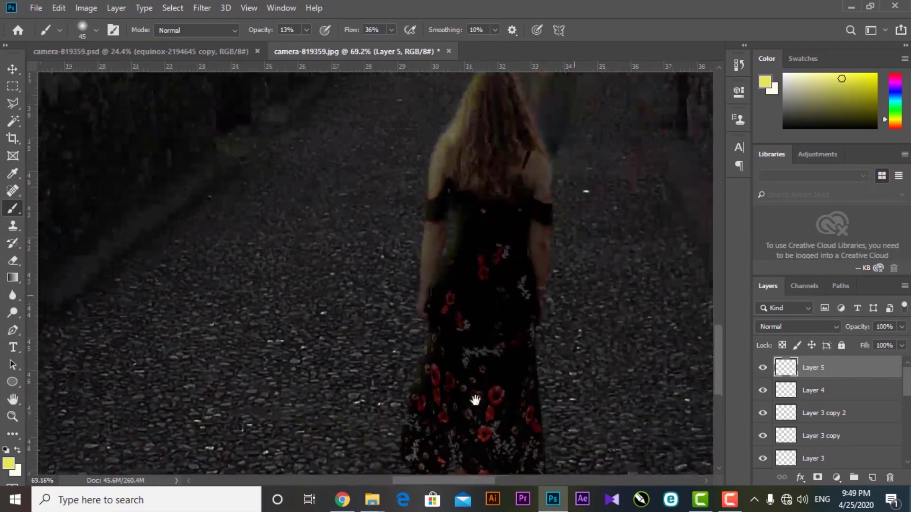
{"action": "scroll", "coordinate": [511, 328], "scroll_direction": "up", "scroll_amount": 8}
{"action": "scroll", "coordinate": [511, 326], "scroll_direction": "down", "scroll_amount": 6}
{"action": "left_click_drag", "start_coordinate": [481, 291], "coordinate": [462, 435]}
Step: Deselect the woman's outline, set her yellow light layer to Soft Light and duplicate it
{"action": "key", "text": "ctrl+d"}
{"action": "key", "text": "v"}
{"action": "left_click", "coordinate": [797, 327]}
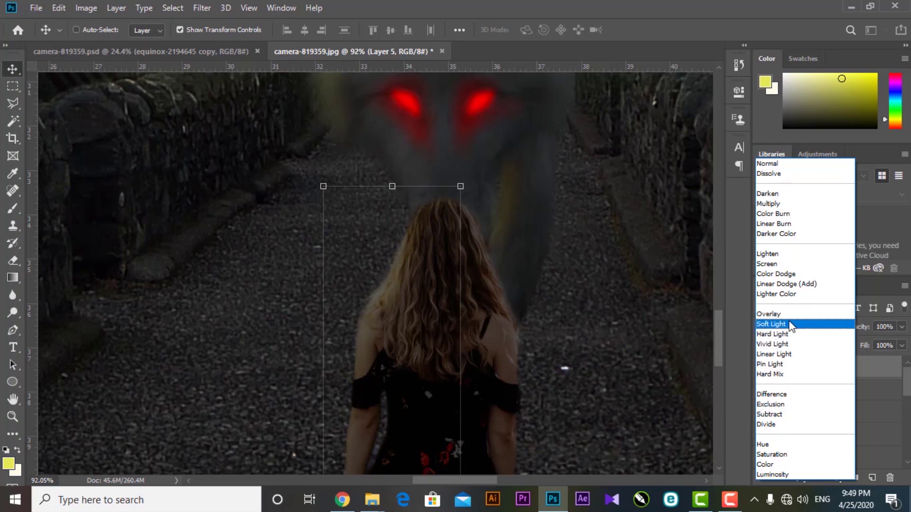
{"action": "left_click", "coordinate": [790, 324]}
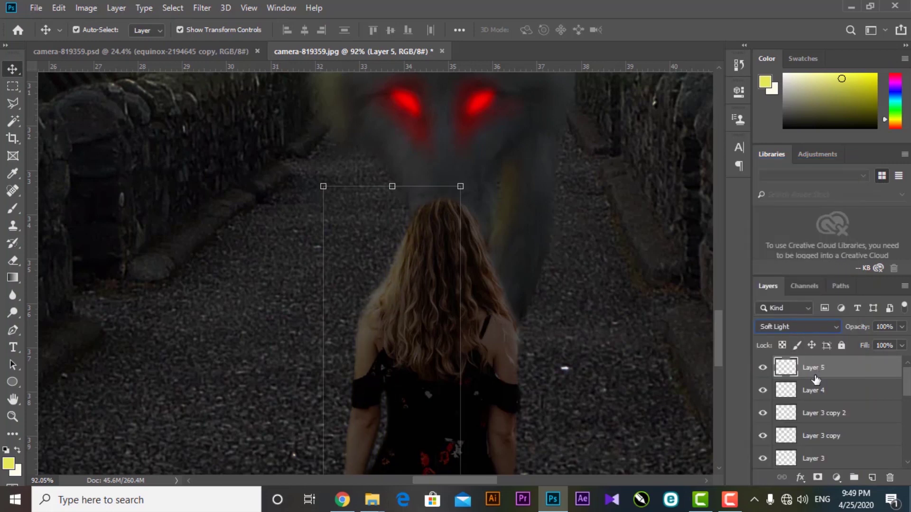
{"action": "key", "text": "ctrl+j"}
Step: Add a new layer, enlarge the brush to 800 and pick the dark olive colour #3c3c31 as foreground
{"action": "scroll", "coordinate": [482, 298], "scroll_direction": "down", "scroll_amount": 8}
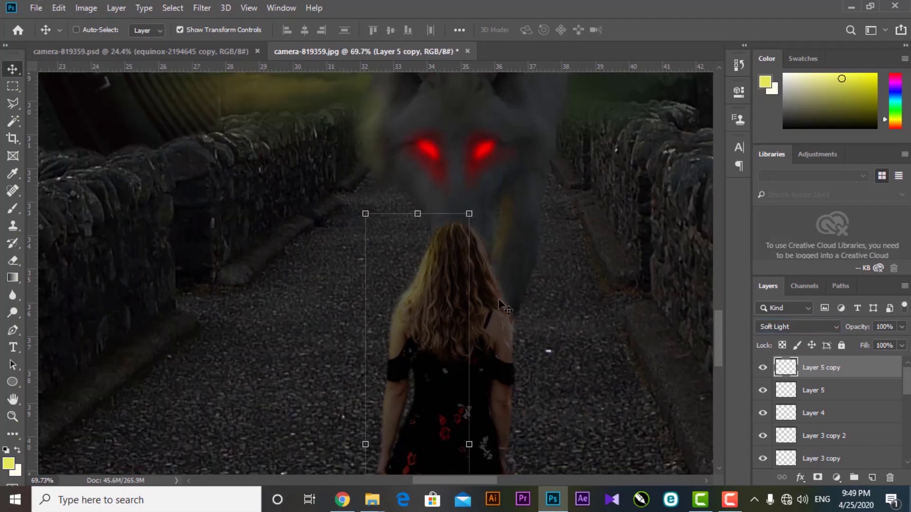
{"action": "left_click_drag", "start_coordinate": [480, 299], "coordinate": [411, 310]}
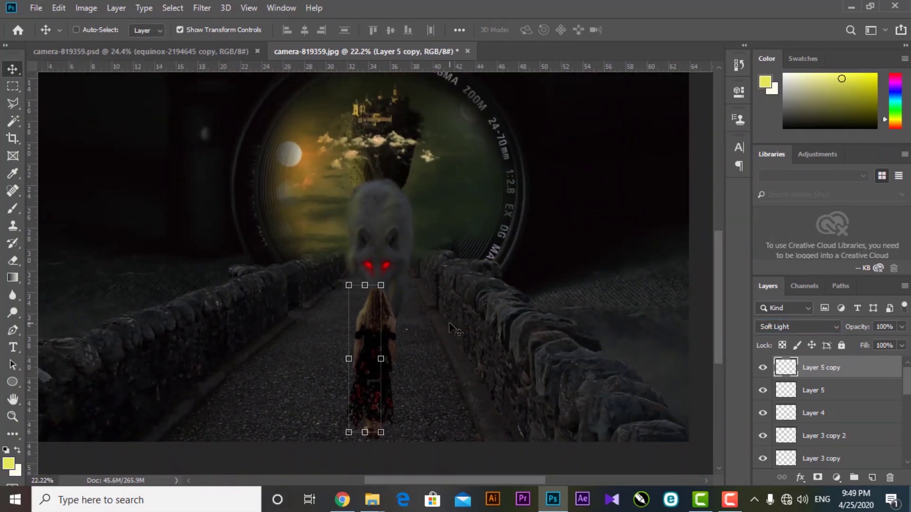
{"action": "scroll", "coordinate": [451, 325], "scroll_direction": "up", "scroll_amount": 5}
{"action": "left_click_drag", "start_coordinate": [422, 291], "coordinate": [464, 314]}
{"action": "scroll", "coordinate": [464, 314], "scroll_direction": "down", "scroll_amount": 4}
{"action": "left_click", "coordinate": [871, 478]}
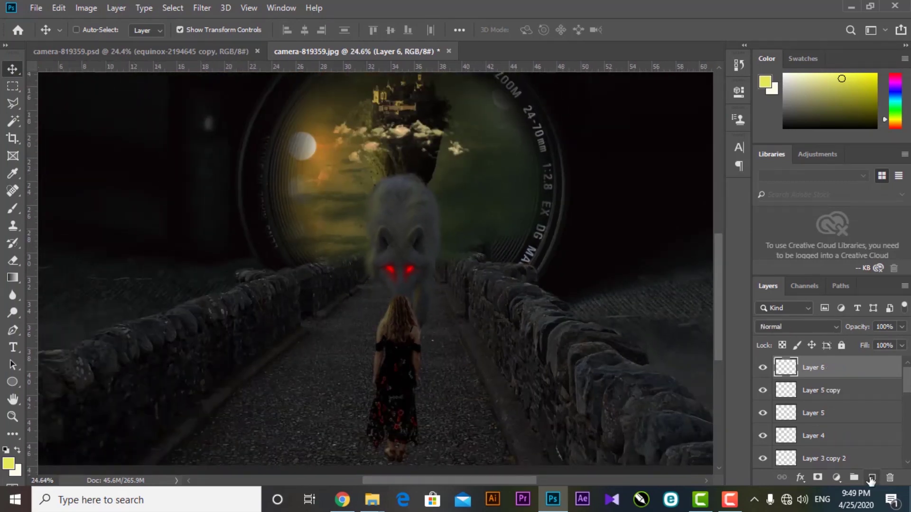
{"action": "key", "text": "b"}
{"action": "key", "text": "bracketright"}
{"action": "key", "text": "bracketright"}
{"action": "key", "text": "bracketright"}
{"action": "key", "text": "bracketright"}
{"action": "key", "text": "bracketright"}
{"action": "key", "text": "bracketright"}
{"action": "key", "text": "bracketright"}
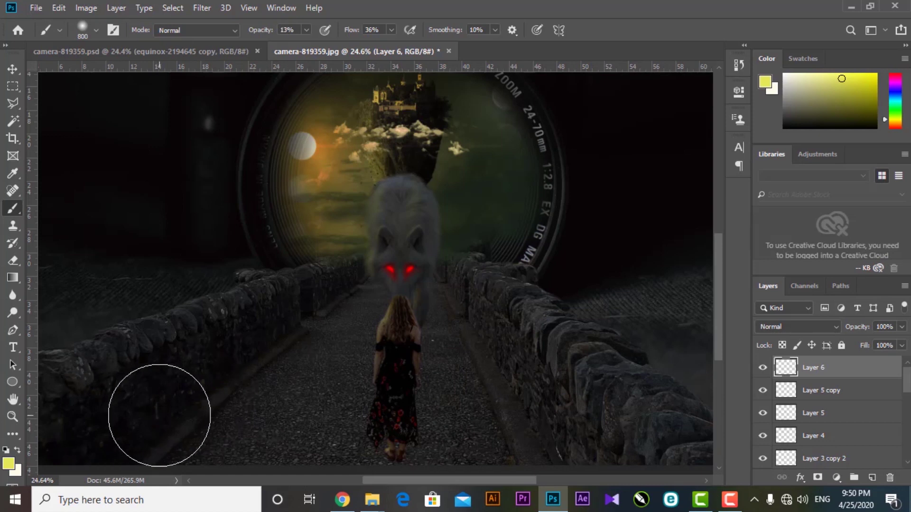
{"action": "left_click", "coordinate": [9, 464]}
{"action": "left_click", "coordinate": [198, 399]}
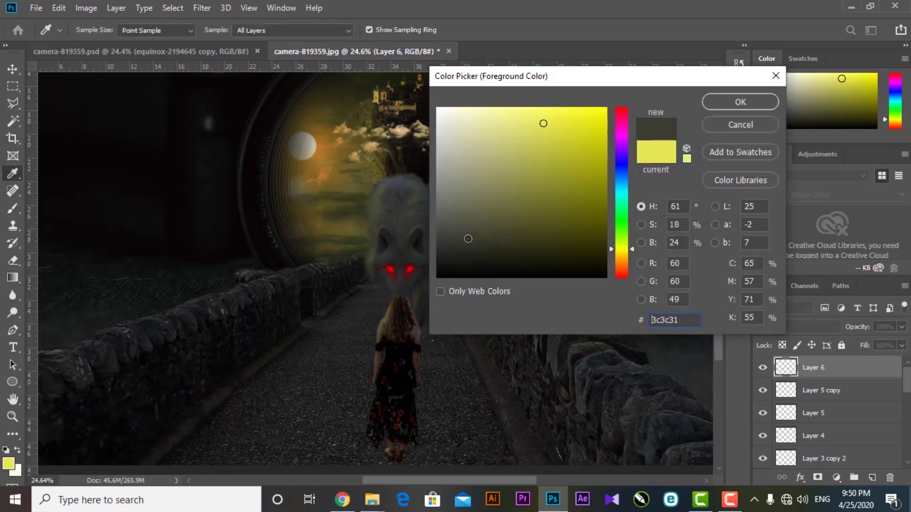
{"action": "left_click", "coordinate": [718, 104]}
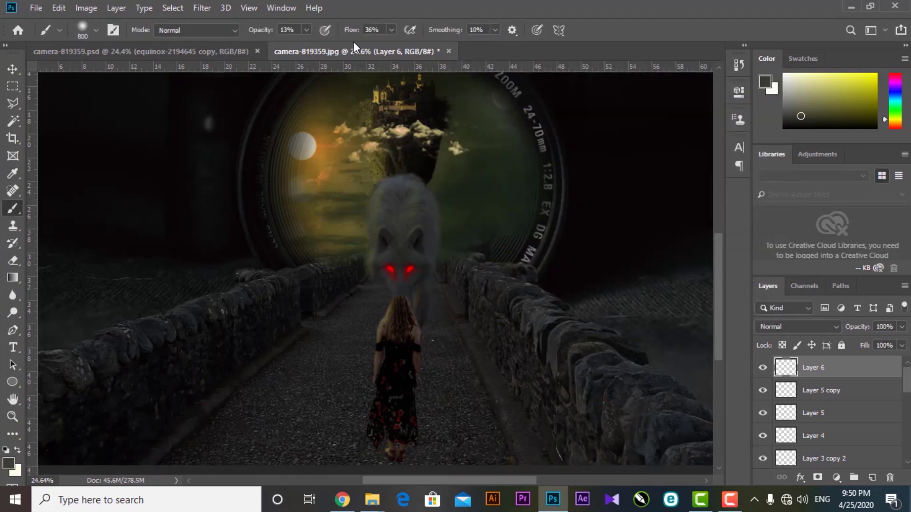
Step: Brush dark haze over the road foreground, lower walls and the woman's skirt at 45% opacity
{"action": "left_click_drag", "start_coordinate": [274, 36], "coordinate": [275, 35]}
{"action": "mouse_move", "coordinate": [478, 421]}
{"action": "left_mouse_down"}
{"action": "mouse_move", "coordinate": [317, 431]}
{"action": "mouse_move", "coordinate": [463, 432]}
{"action": "mouse_move", "coordinate": [425, 448]}
{"action": "mouse_move", "coordinate": [259, 434]}
{"action": "mouse_move", "coordinate": [153, 447]}
{"action": "mouse_move", "coordinate": [119, 422]}
{"action": "mouse_move", "coordinate": [86, 377]}
{"action": "mouse_move", "coordinate": [90, 297]}
{"action": "mouse_move", "coordinate": [106, 431]}
{"action": "left_mouse_up"}
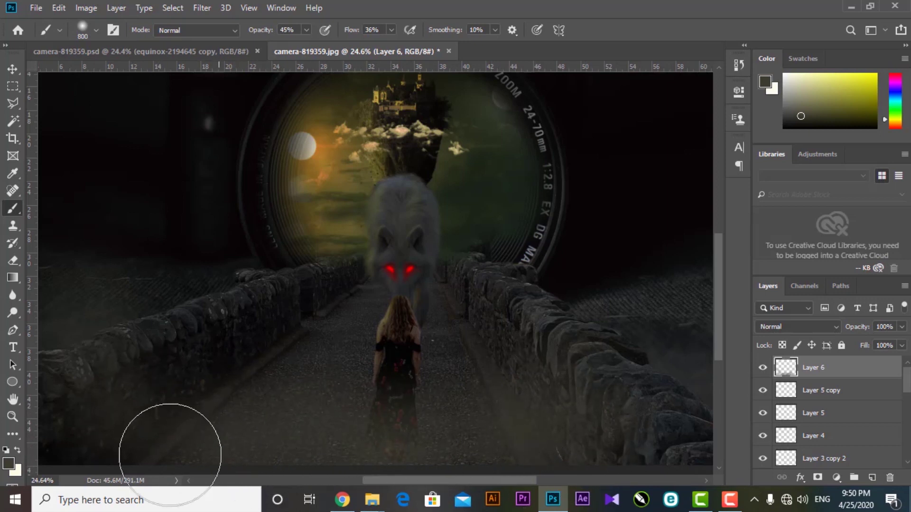
{"action": "mouse_move", "coordinate": [667, 378]}
{"action": "left_mouse_down"}
{"action": "mouse_move", "coordinate": [651, 324]}
{"action": "mouse_move", "coordinate": [299, 446]}
{"action": "mouse_move", "coordinate": [74, 442]}
{"action": "mouse_move", "coordinate": [246, 347]}
{"action": "mouse_move", "coordinate": [74, 433]}
{"action": "mouse_move", "coordinate": [315, 421]}
{"action": "mouse_move", "coordinate": [437, 393]}
{"action": "mouse_move", "coordinate": [489, 463]}
{"action": "left_mouse_up"}
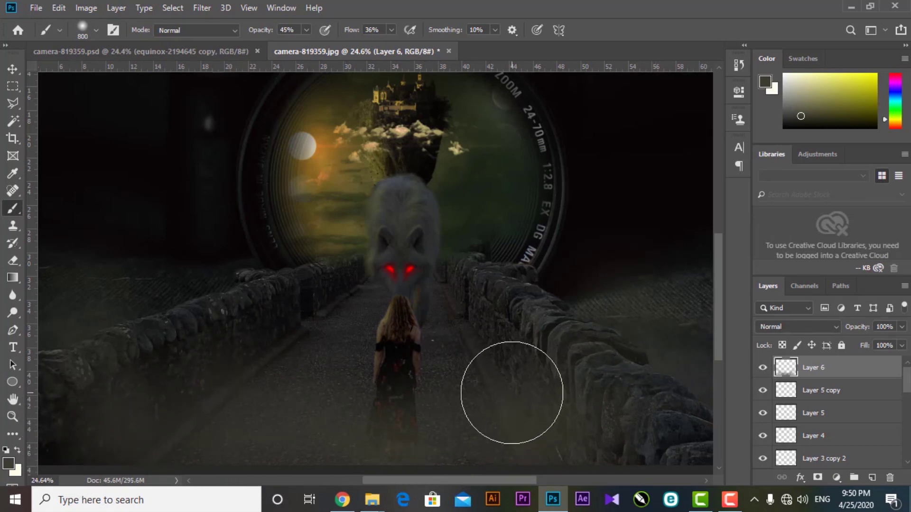
Step: Add another new layer above the haze and reduce the brush size to 125
{"action": "key", "text": "v"}
{"action": "scroll", "coordinate": [429, 419], "scroll_direction": "up", "scroll_amount": 3}
{"action": "mouse_move", "coordinate": [429, 419]}
{"action": "left_mouse_down"}
{"action": "mouse_move", "coordinate": [431, 323]}
{"action": "mouse_move", "coordinate": [454, 331]}
{"action": "left_mouse_up"}
{"action": "left_click_drag", "start_coordinate": [437, 275], "coordinate": [478, 318]}
{"action": "scroll", "coordinate": [483, 317], "scroll_direction": "up", "scroll_amount": 4}
{"action": "left_click_drag", "start_coordinate": [486, 275], "coordinate": [396, 312]}
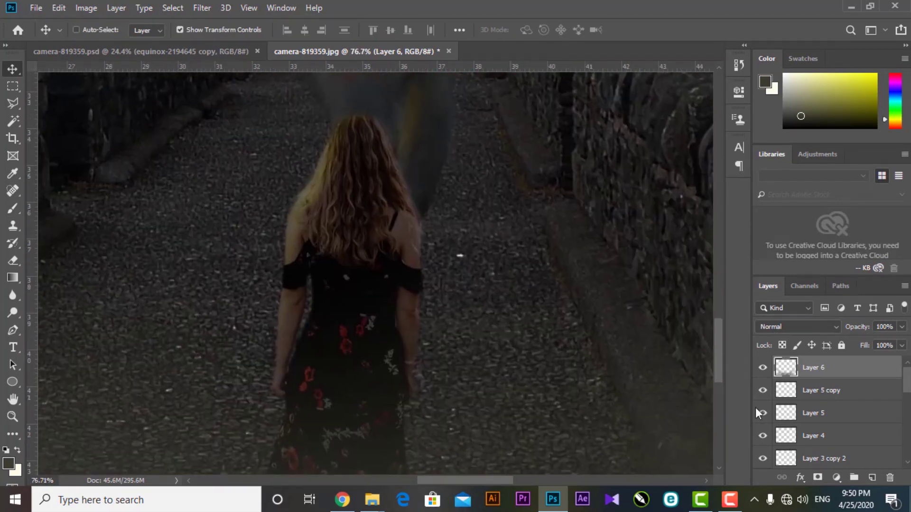
{"action": "left_click", "coordinate": [872, 478]}
{"action": "scroll", "coordinate": [463, 315], "scroll_direction": "up", "scroll_amount": 4}
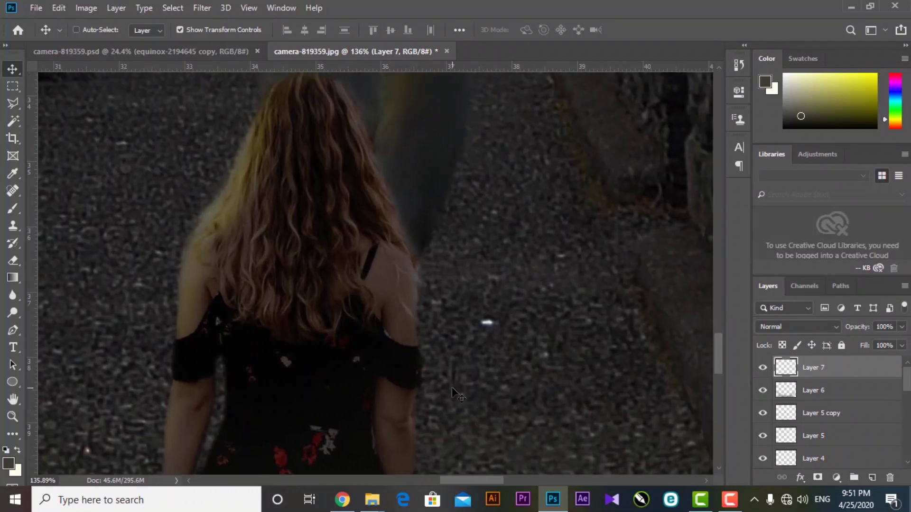
{"action": "key", "text": "b"}
{"action": "key", "text": "bracketleft"}
{"action": "key", "text": "bracketleft"}
{"action": "key", "text": "bracketleft"}
{"action": "key", "text": "bracketleft"}
{"action": "key", "text": "bracketleft"}
{"action": "key", "text": "bracketleft"}
{"action": "left_click_drag", "start_coordinate": [462, 324], "coordinate": [416, 421]}
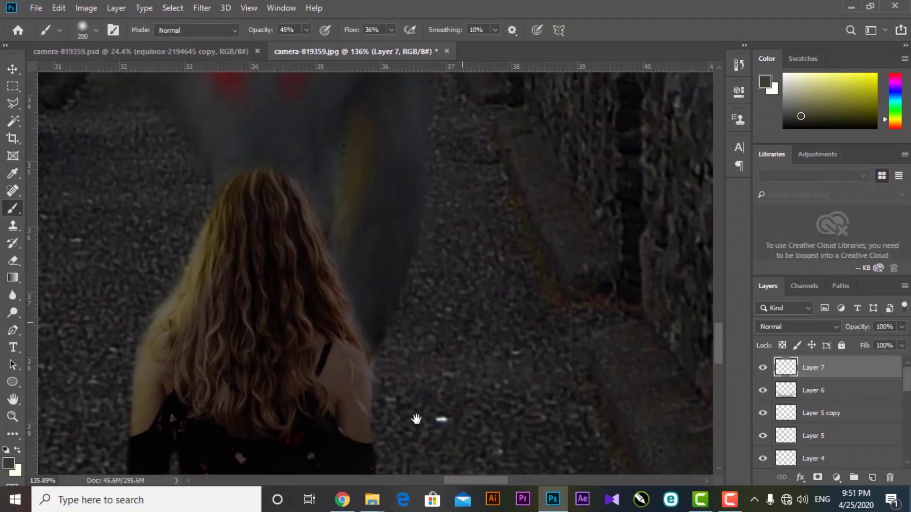
{"action": "key", "text": "bracketleft"}
{"action": "key", "text": "bracketleft"}
{"action": "key", "text": "bracketleft"}
Step: Sample the red of the wolf's eye and paint a red glow on the road on both sides of the woman
{"action": "scroll", "coordinate": [472, 329], "scroll_direction": "down", "scroll_amount": 3}
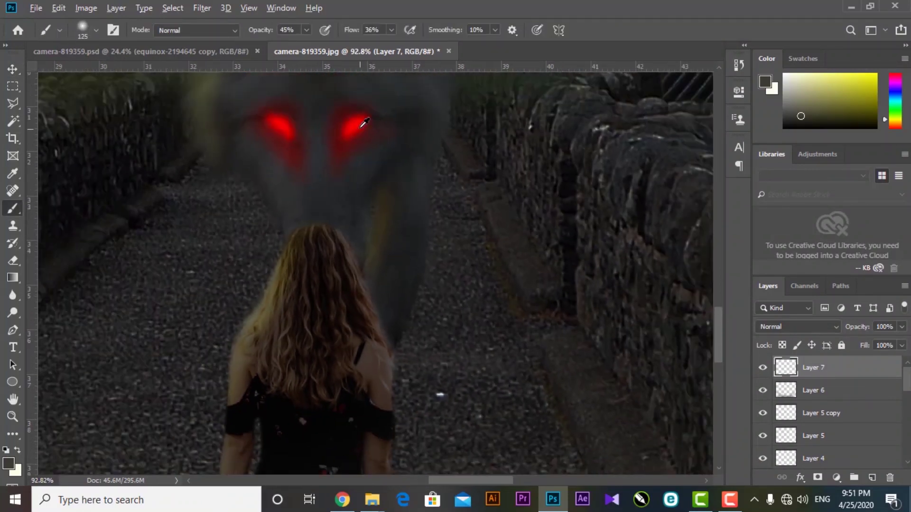
{"action": "left_click", "coordinate": [366, 123], "text": "alt"}
{"action": "mouse_move", "coordinate": [420, 391]}
{"action": "left_mouse_down"}
{"action": "mouse_move", "coordinate": [397, 321]}
{"action": "mouse_move", "coordinate": [480, 340]}
{"action": "mouse_move", "coordinate": [431, 344]}
{"action": "mouse_move", "coordinate": [407, 361]}
{"action": "mouse_move", "coordinate": [417, 351]}
{"action": "left_mouse_up"}
{"action": "mouse_move", "coordinate": [193, 344]}
{"action": "left_mouse_down"}
{"action": "mouse_move", "coordinate": [336, 352]}
{"action": "mouse_move", "coordinate": [312, 317]}
{"action": "mouse_move", "coordinate": [331, 300]}
{"action": "mouse_move", "coordinate": [318, 341]}
{"action": "mouse_move", "coordinate": [234, 359]}
{"action": "mouse_move", "coordinate": [300, 365]}
{"action": "mouse_move", "coordinate": [247, 361]}
{"action": "left_mouse_up"}
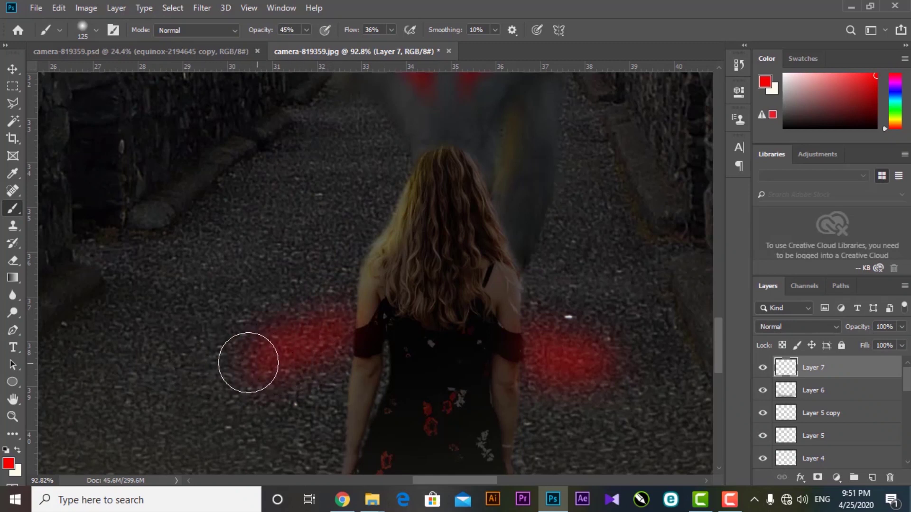
Step: Try a Gaussian Blur with a 286.1 pixel radius on the red road glow
{"action": "key", "text": "v"}
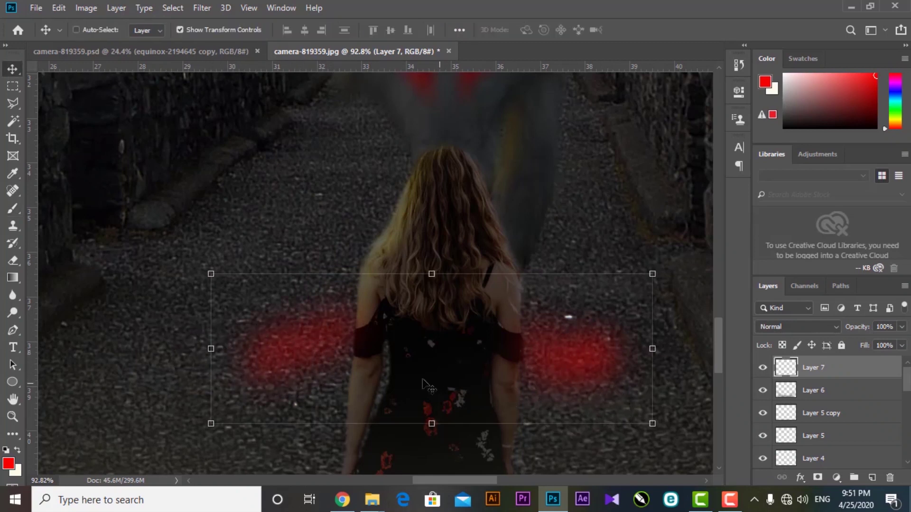
{"action": "left_click", "coordinate": [202, 7]}
{"action": "mouse_move", "coordinate": [306, 163]}
{"action": "left_click", "coordinate": [399, 321]}
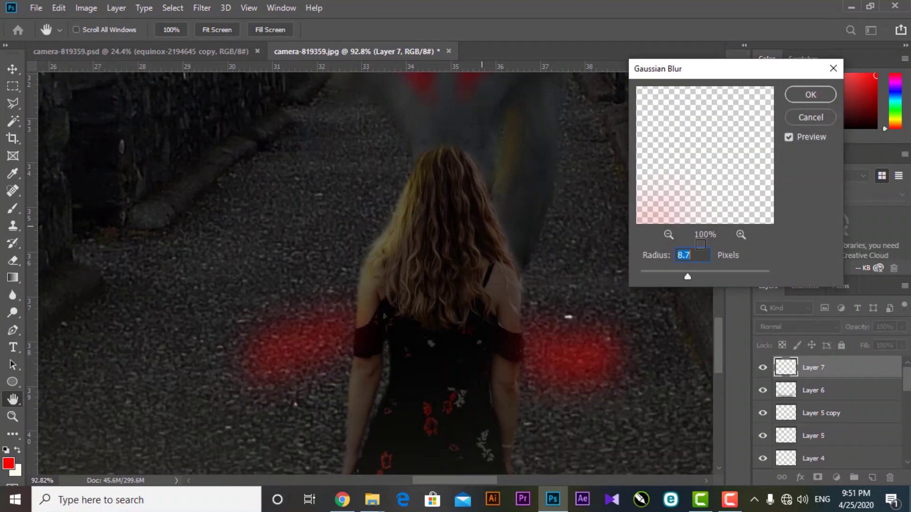
{"action": "left_click_drag", "start_coordinate": [692, 277], "coordinate": [738, 279]}
{"action": "left_click", "coordinate": [801, 98]}
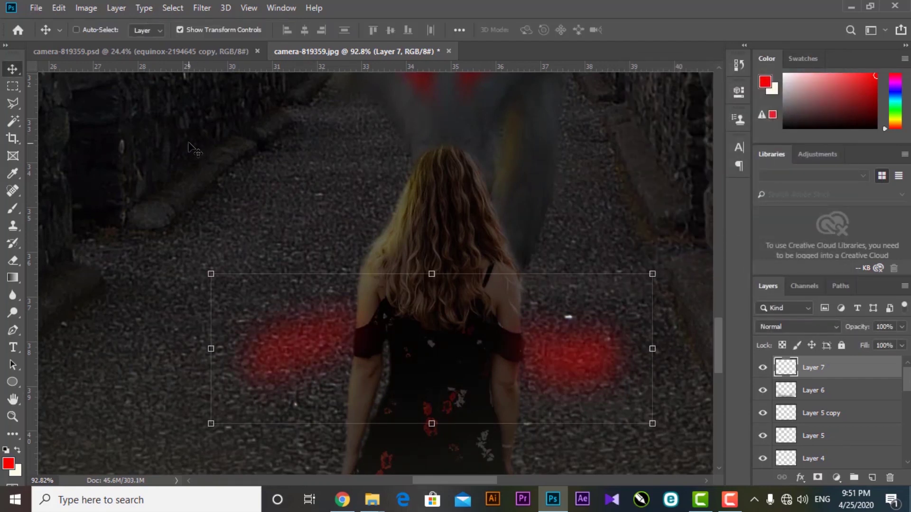
Step: Soften the red road glow with a Gaussian Blur of 36 pixels radius
{"action": "left_click", "coordinate": [197, 9]}
{"action": "mouse_move", "coordinate": [326, 171]}
{"action": "left_click", "coordinate": [397, 195]}
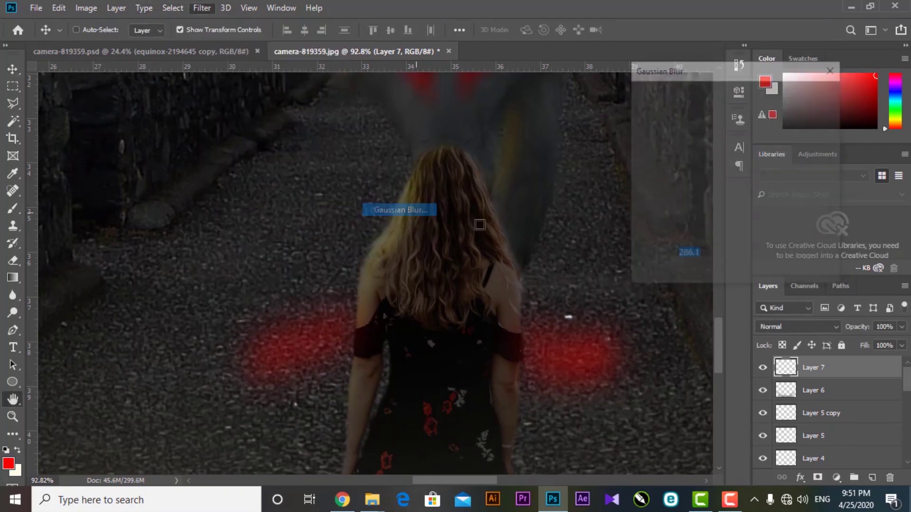
{"action": "left_click_drag", "start_coordinate": [748, 278], "coordinate": [711, 278]}
{"action": "left_click_drag", "start_coordinate": [671, 76], "coordinate": [631, 85]}
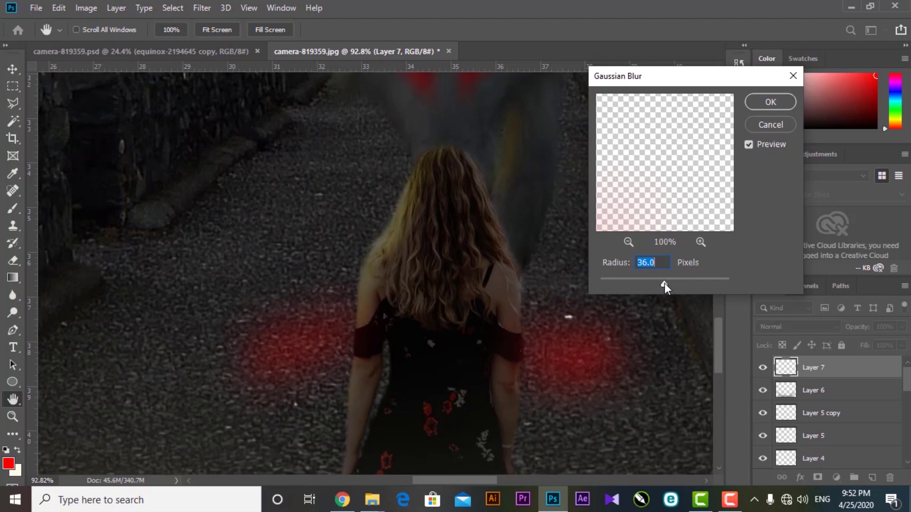
{"action": "left_click", "coordinate": [768, 102]}
{"action": "key", "text": "v"}
Step: Add a new layer above the red road glow and change the foreground colour to yellow
{"action": "scroll", "coordinate": [499, 296], "scroll_direction": "down", "scroll_amount": 5}
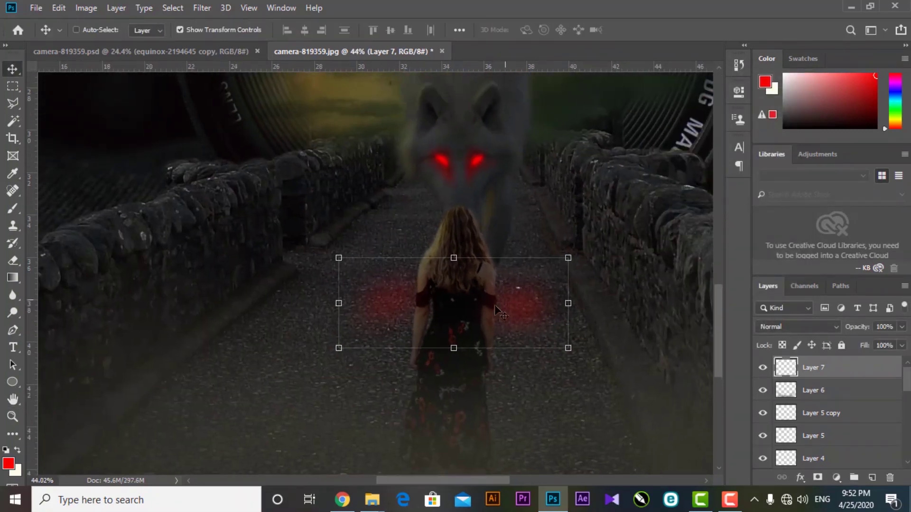
{"action": "scroll", "coordinate": [521, 306], "scroll_direction": "down", "scroll_amount": 3}
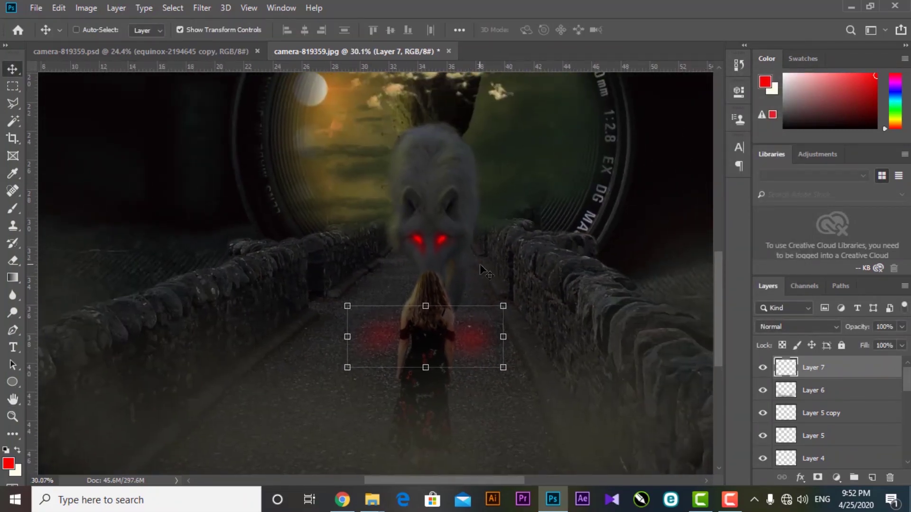
{"action": "left_click", "coordinate": [872, 478]}
{"action": "scroll", "coordinate": [560, 284], "scroll_direction": "up", "scroll_amount": 4}
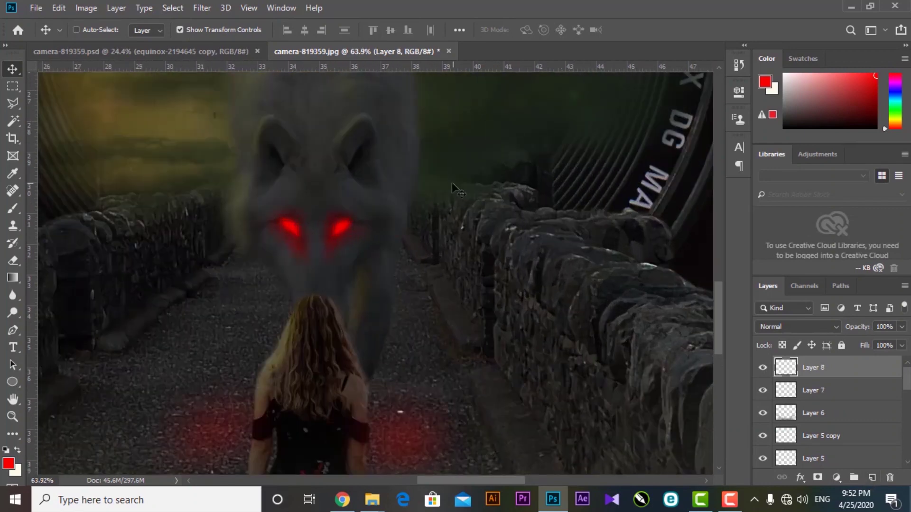
{"action": "key", "text": "b"}
{"action": "scroll", "coordinate": [193, 177], "scroll_direction": "up", "scroll_amount": 3}
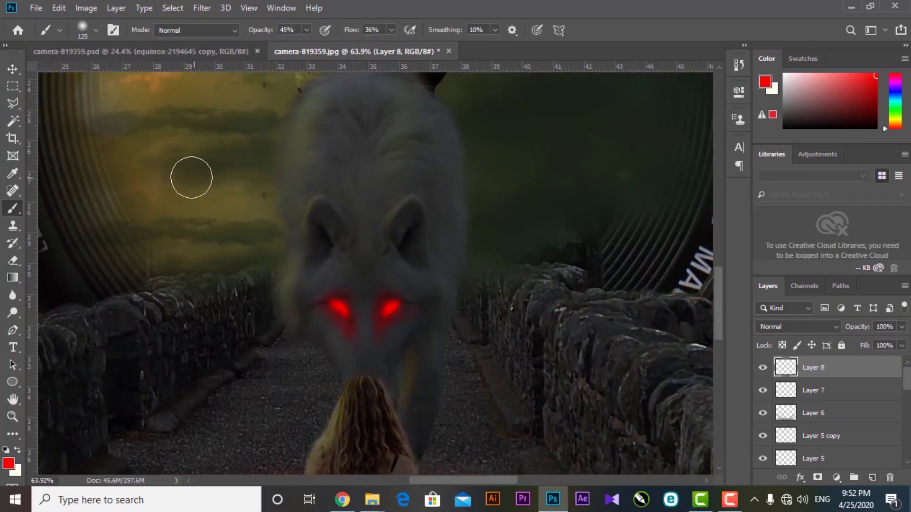
{"action": "scroll", "coordinate": [142, 152], "scroll_direction": "up", "scroll_amount": 2}
{"action": "key", "text": "i"}
{"action": "left_click", "coordinate": [8, 464]}
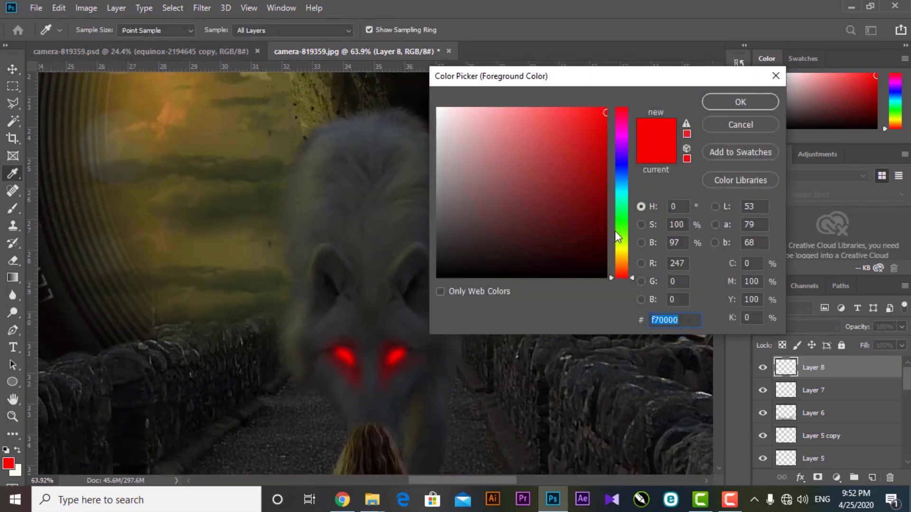
{"action": "left_click", "coordinate": [626, 253]}
{"action": "left_click", "coordinate": [731, 103]}
Step: Brush a yellow highlight along the top of the stone wall beside the wolf and enlarge the brush to 200
{"action": "key", "text": "b"}
{"action": "mouse_move", "coordinate": [520, 335]}
{"action": "left_mouse_down"}
{"action": "mouse_move", "coordinate": [596, 380]}
{"action": "mouse_move", "coordinate": [533, 362]}
{"action": "left_mouse_up"}
{"action": "key", "text": "bracketright"}
{"action": "key", "text": "bracketright"}
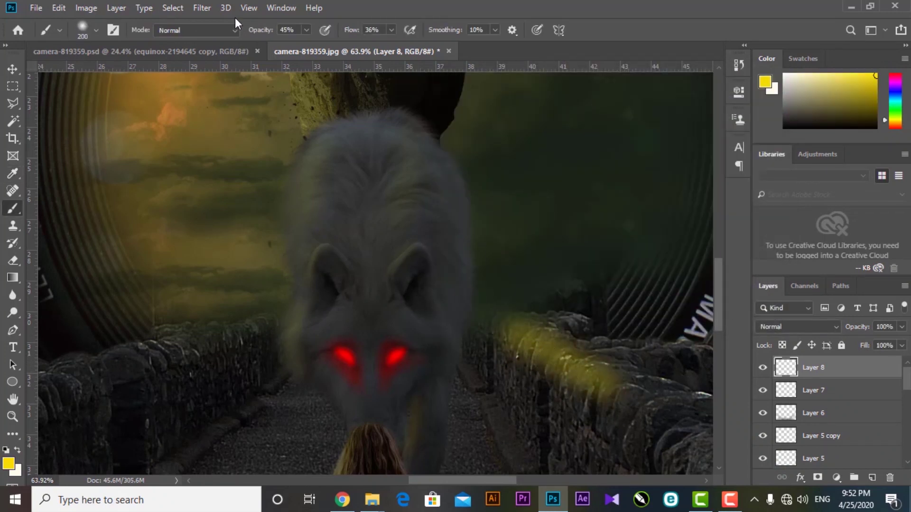
Step: Lower the brush to 13% opacity and 20% flow and paint fainter yellow light over the face of the same wall
{"action": "left_click_drag", "start_coordinate": [269, 38], "coordinate": [270, 38]}
{"action": "mouse_move", "coordinate": [503, 365]}
{"action": "left_mouse_down"}
{"action": "mouse_move", "coordinate": [487, 344]}
{"action": "mouse_move", "coordinate": [583, 396]}
{"action": "mouse_move", "coordinate": [556, 369]}
{"action": "mouse_move", "coordinate": [511, 349]}
{"action": "mouse_move", "coordinate": [494, 323]}
{"action": "left_mouse_up"}
{"action": "key", "text": "space"}
{"action": "left_click_drag", "start_coordinate": [252, 386], "coordinate": [271, 322]}
{"action": "mouse_move", "coordinate": [502, 392]}
{"action": "left_mouse_down"}
{"action": "mouse_move", "coordinate": [511, 360]}
{"action": "mouse_move", "coordinate": [488, 307]}
{"action": "mouse_move", "coordinate": [555, 363]}
{"action": "mouse_move", "coordinate": [561, 326]}
{"action": "mouse_move", "coordinate": [596, 348]}
{"action": "mouse_move", "coordinate": [517, 350]}
{"action": "left_mouse_up"}
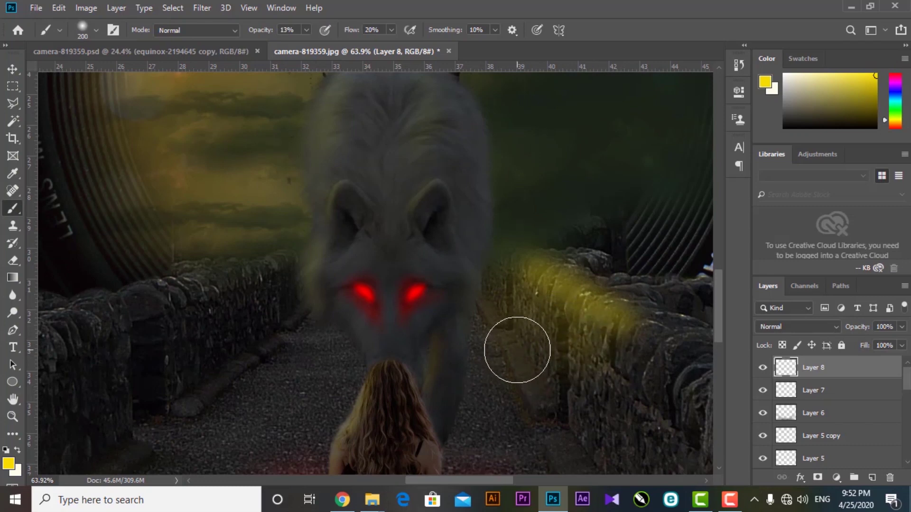
{"action": "scroll", "coordinate": [507, 320], "scroll_direction": "down", "scroll_amount": 3}
{"action": "scroll", "coordinate": [373, 167], "scroll_direction": "up", "scroll_amount": 4}
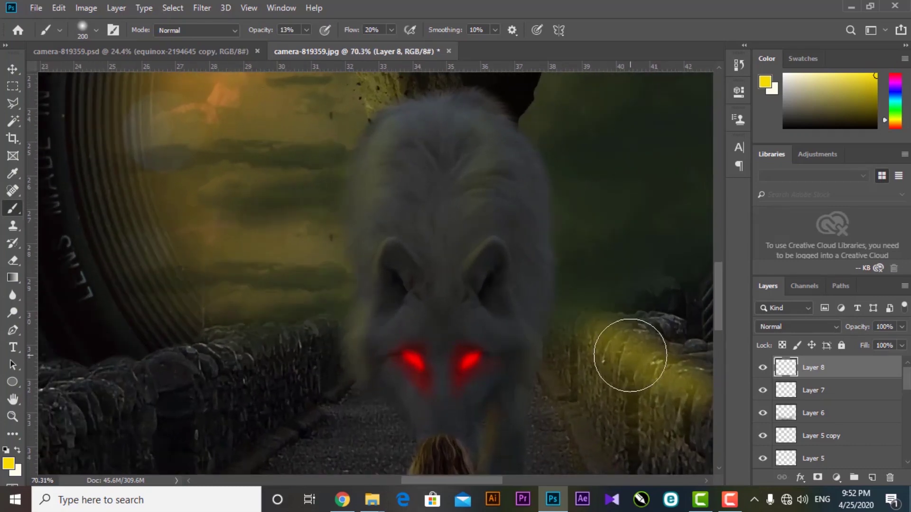
{"action": "key", "text": "space"}
{"action": "left_click_drag", "start_coordinate": [631, 355], "coordinate": [560, 241]}
{"action": "key", "text": "v"}
{"action": "key", "text": "space"}
{"action": "left_click_drag", "start_coordinate": [370, 185], "coordinate": [449, 305]}
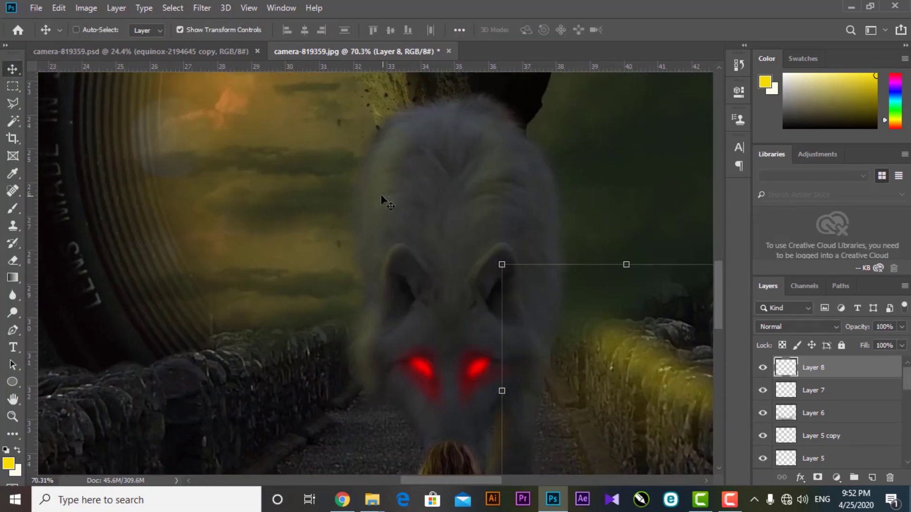
{"action": "scroll", "coordinate": [576, 325], "scroll_direction": "down", "scroll_amount": 2}
{"action": "left_click_drag", "start_coordinate": [620, 366], "coordinate": [540, 299]}
{"action": "scroll", "coordinate": [586, 328], "scroll_direction": "down", "scroll_amount": 1}
{"action": "key", "text": "space"}
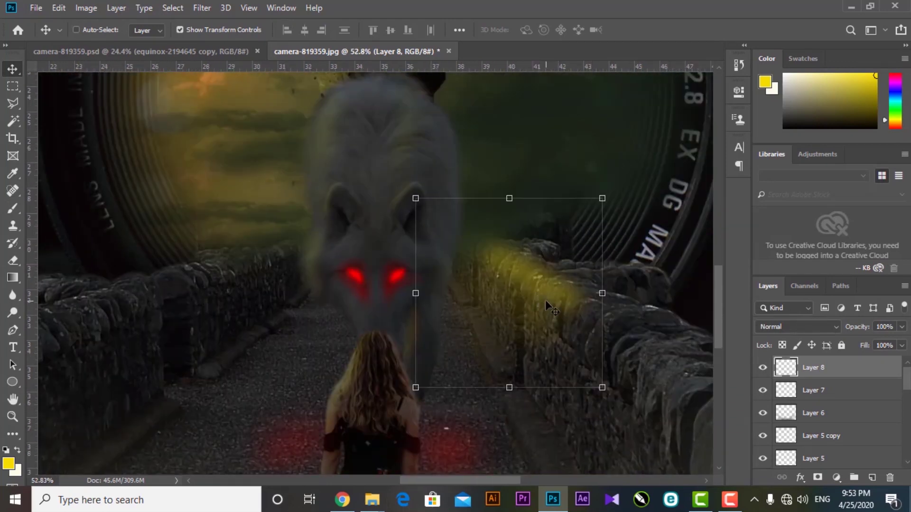
Step: Select the Soft Light layer over the wolf, Layer 4, and brush faint yellow light onto the moonlit edge of its back
{"action": "scroll", "coordinate": [347, 171], "scroll_direction": "up", "scroll_amount": 3}
{"action": "right_click", "coordinate": [361, 208]}
{"action": "left_click", "coordinate": [373, 215]}
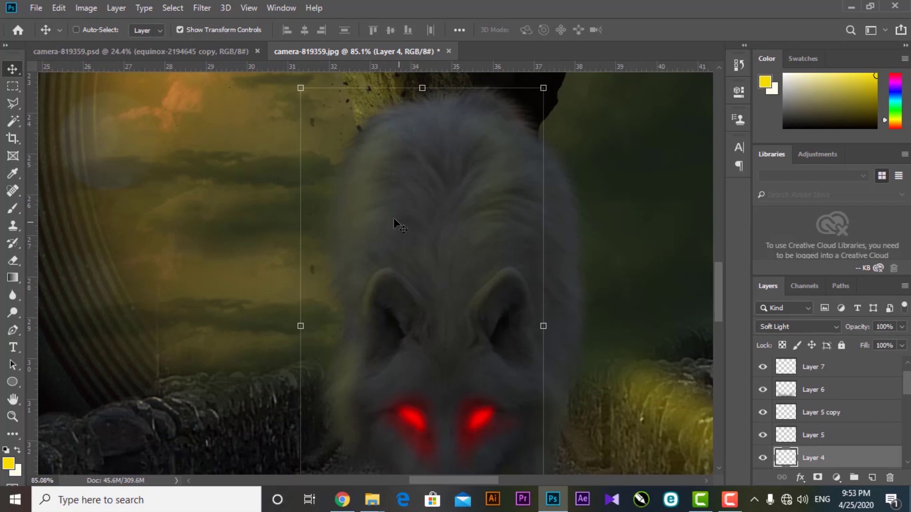
{"action": "key", "text": "b"}
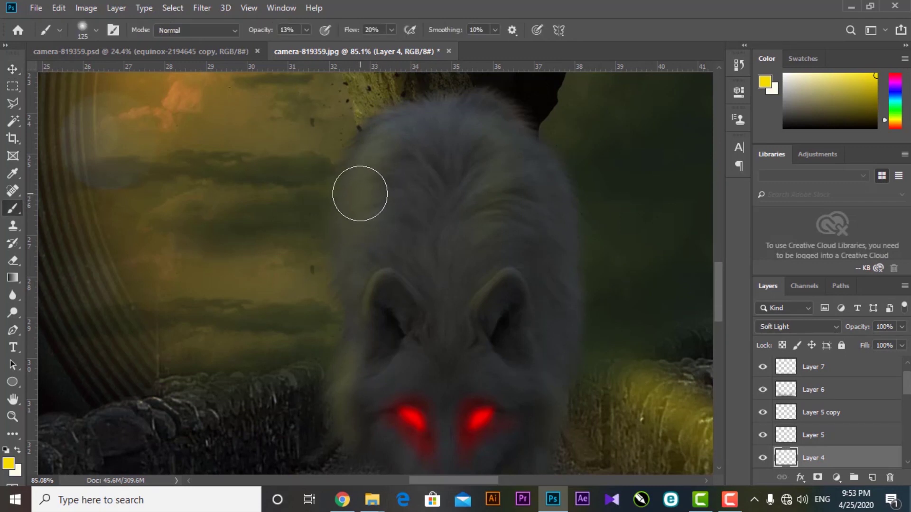
{"action": "mouse_move", "coordinate": [369, 162]}
{"action": "left_mouse_down"}
{"action": "mouse_move", "coordinate": [358, 200]}
{"action": "mouse_move", "coordinate": [354, 187]}
{"action": "mouse_move", "coordinate": [357, 217]}
{"action": "mouse_move", "coordinate": [376, 140]}
{"action": "mouse_move", "coordinate": [364, 139]}
{"action": "mouse_move", "coordinate": [387, 122]}
{"action": "mouse_move", "coordinate": [449, 112]}
{"action": "mouse_move", "coordinate": [401, 120]}
{"action": "mouse_move", "coordinate": [403, 178]}
{"action": "left_mouse_up"}
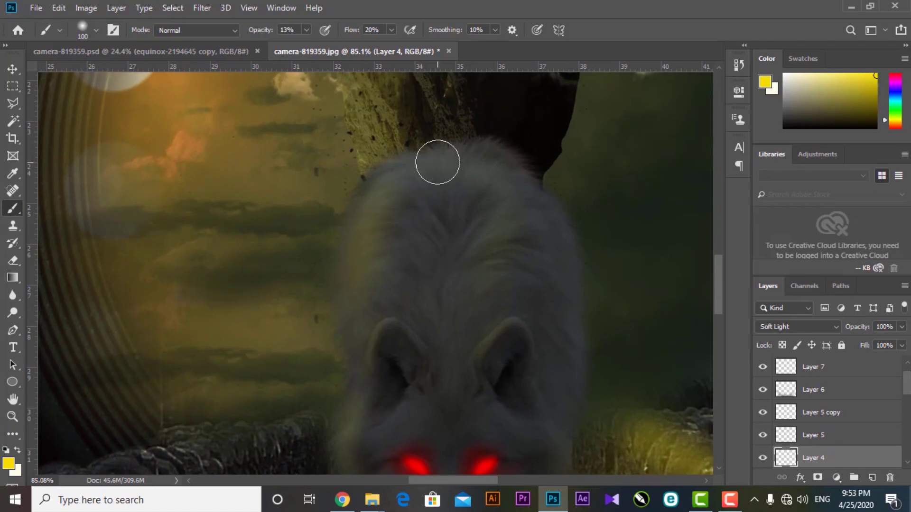
Step: Raise the brush opacity to 50% and paint stronger yellow light on the wolf's back, ears and cheek with smaller brush sizes
{"action": "key", "text": "bracketleft"}
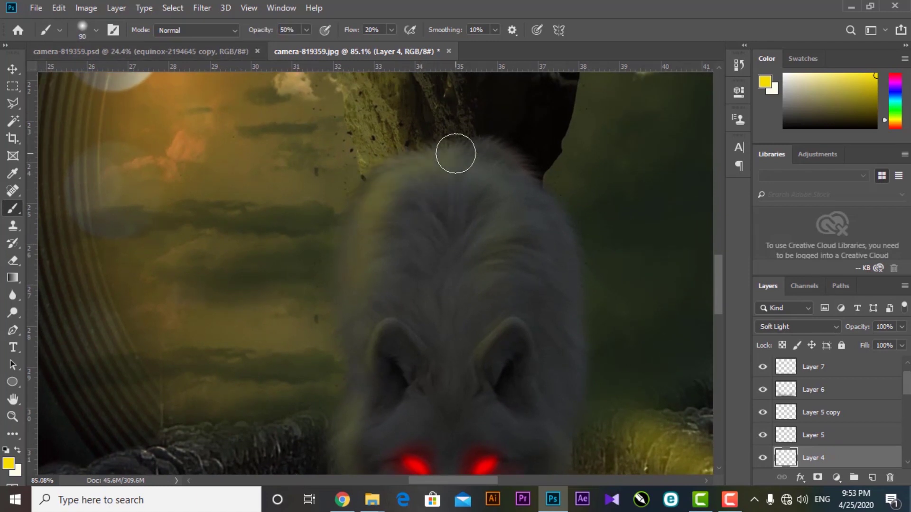
{"action": "mouse_move", "coordinate": [516, 214]}
{"action": "left_mouse_down"}
{"action": "mouse_move", "coordinate": [467, 285]}
{"action": "mouse_move", "coordinate": [526, 214]}
{"action": "mouse_move", "coordinate": [517, 248]}
{"action": "mouse_move", "coordinate": [527, 227]}
{"action": "mouse_move", "coordinate": [533, 251]}
{"action": "mouse_move", "coordinate": [502, 182]}
{"action": "left_mouse_up"}
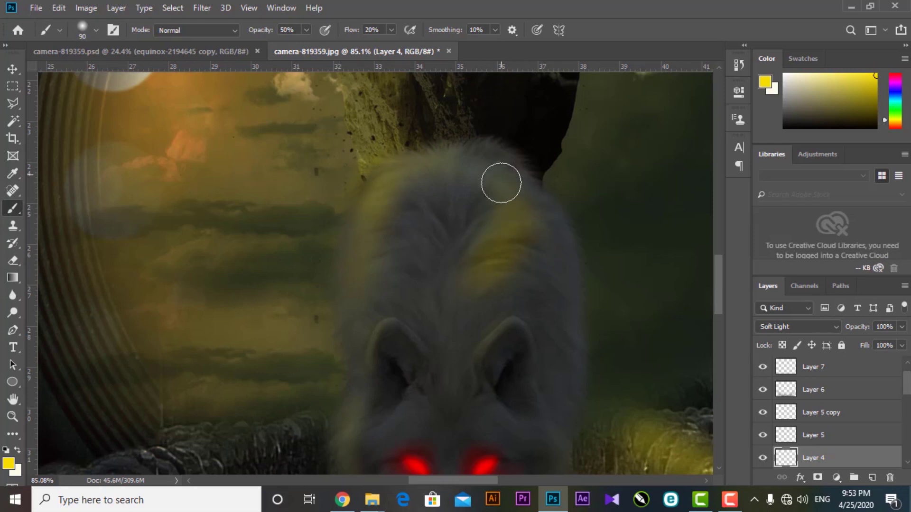
{"action": "mouse_move", "coordinate": [350, 298]}
{"action": "left_mouse_down"}
{"action": "mouse_move", "coordinate": [378, 197]}
{"action": "mouse_move", "coordinate": [390, 225]}
{"action": "left_mouse_up"}
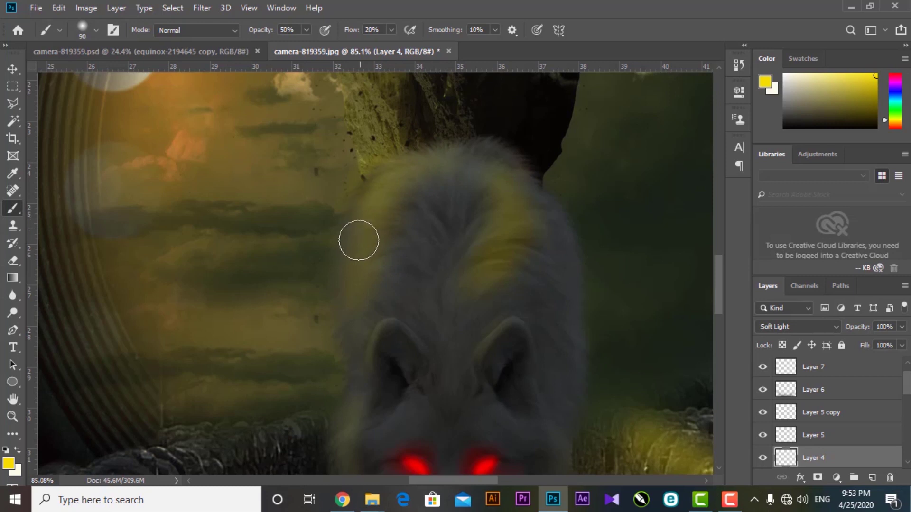
{"action": "left_click_drag", "start_coordinate": [395, 259], "coordinate": [413, 172]}
{"action": "key", "text": "bracketleft"}
{"action": "key", "text": "bracketleft"}
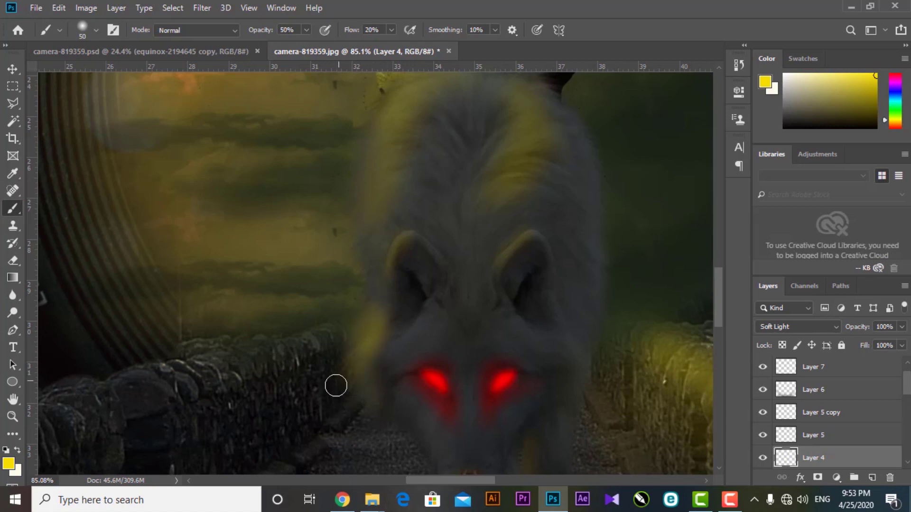
Step: Soften the yellow light on the wolf with a Gaussian Blur of 9.8 pixels radius
{"action": "scroll", "coordinate": [451, 274], "scroll_direction": "down", "scroll_amount": 2}
{"action": "key", "text": "v"}
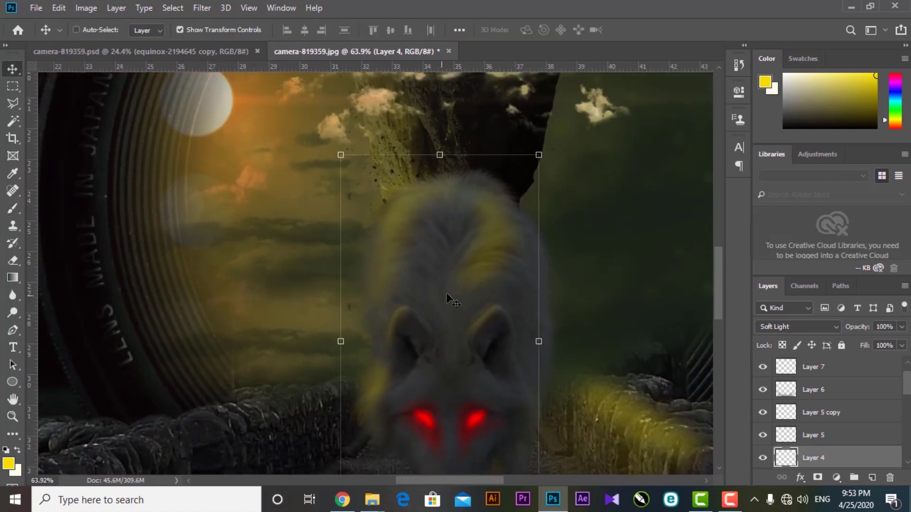
{"action": "left_click", "coordinate": [202, 8]}
{"action": "mouse_move", "coordinate": [342, 157]}
{"action": "left_click", "coordinate": [396, 205]}
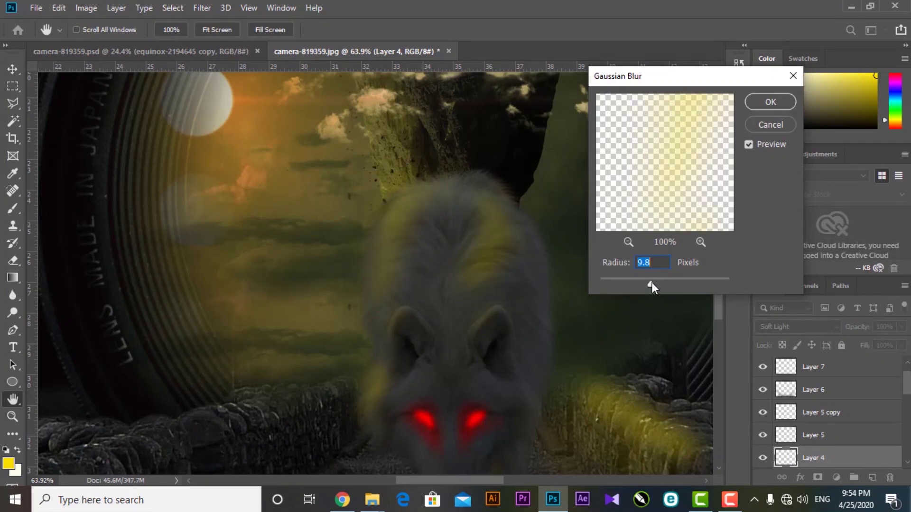
{"action": "left_click", "coordinate": [771, 101]}
{"action": "scroll", "coordinate": [468, 270], "scroll_direction": "down", "scroll_amount": 3}
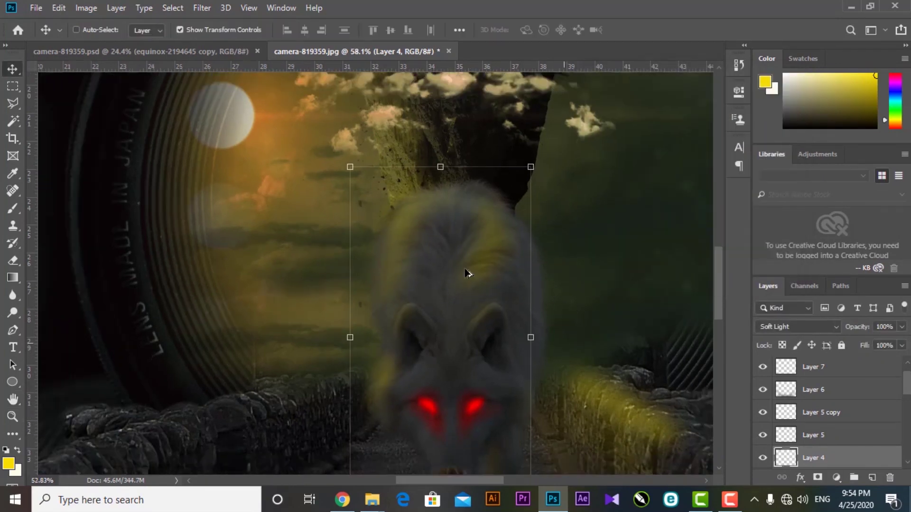
{"action": "left_click_drag", "start_coordinate": [467, 270], "coordinate": [462, 223]}
{"action": "scroll", "coordinate": [443, 261], "scroll_direction": "down", "scroll_amount": 2}
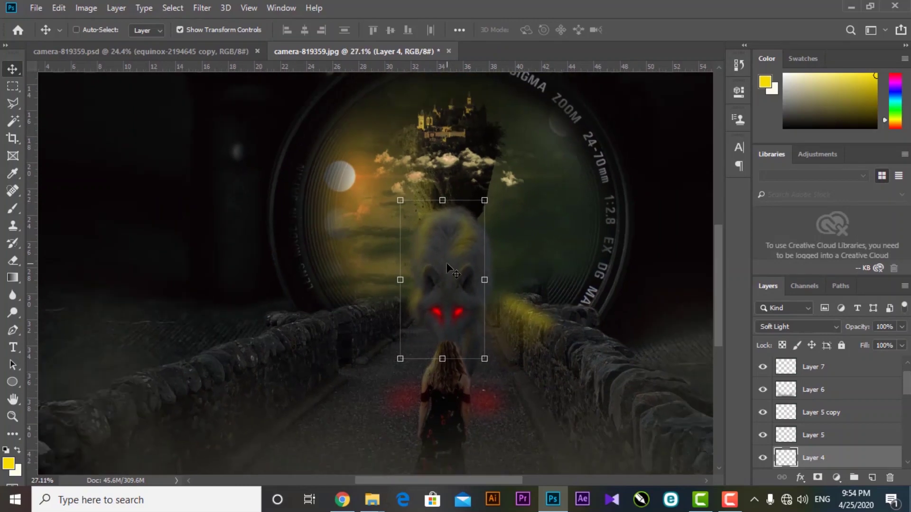
{"action": "scroll", "coordinate": [448, 268], "scroll_direction": "up", "scroll_amount": 3}
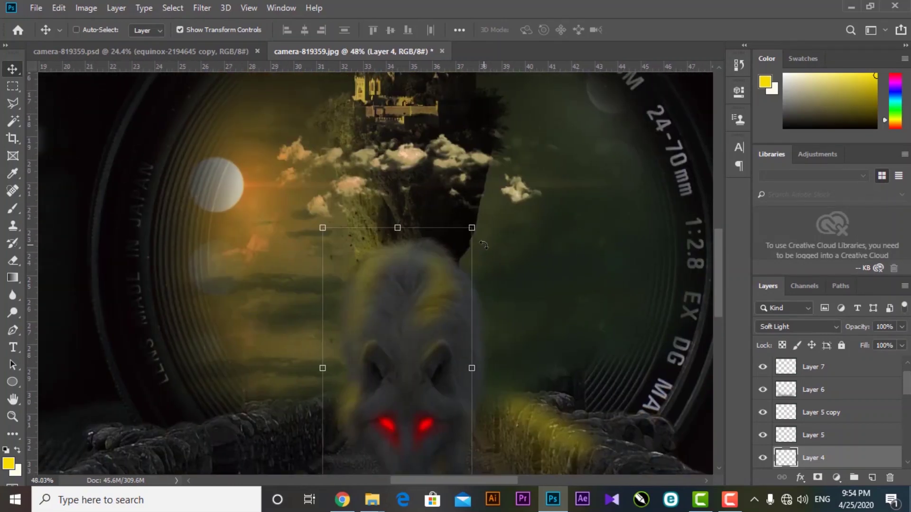
{"action": "scroll", "coordinate": [484, 245], "scroll_direction": "down", "scroll_amount": 1}
Step: Select the castle layer equinox-2194645 copy 2 and set its midtone Color Balance to +21 red and -16 yellow
{"action": "right_click", "coordinate": [434, 175]}
{"action": "left_click", "coordinate": [449, 179]}
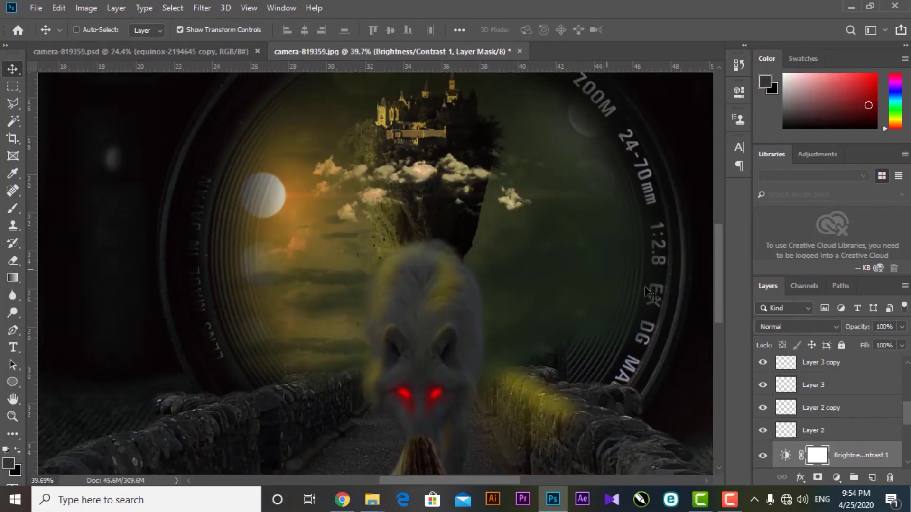
{"action": "right_click", "coordinate": [429, 137]}
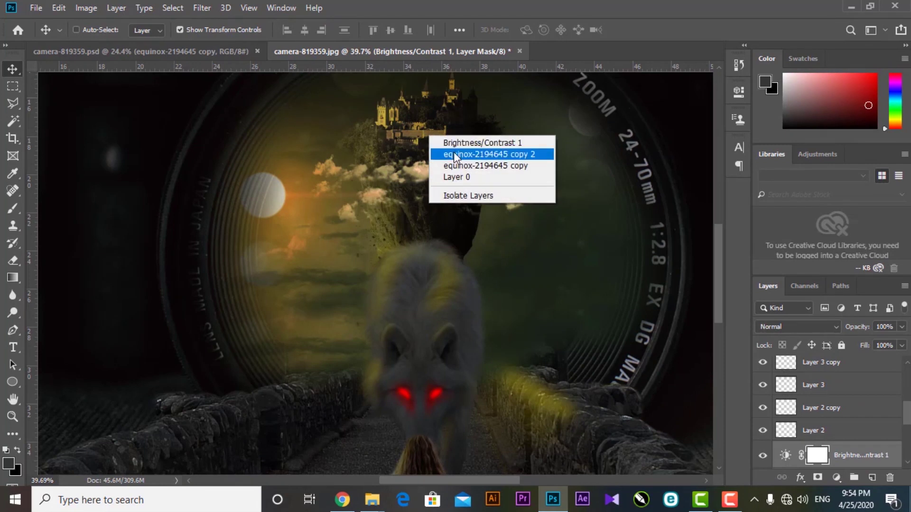
{"action": "left_click", "coordinate": [454, 152]}
{"action": "left_click_drag", "start_coordinate": [450, 148], "coordinate": [446, 161]}
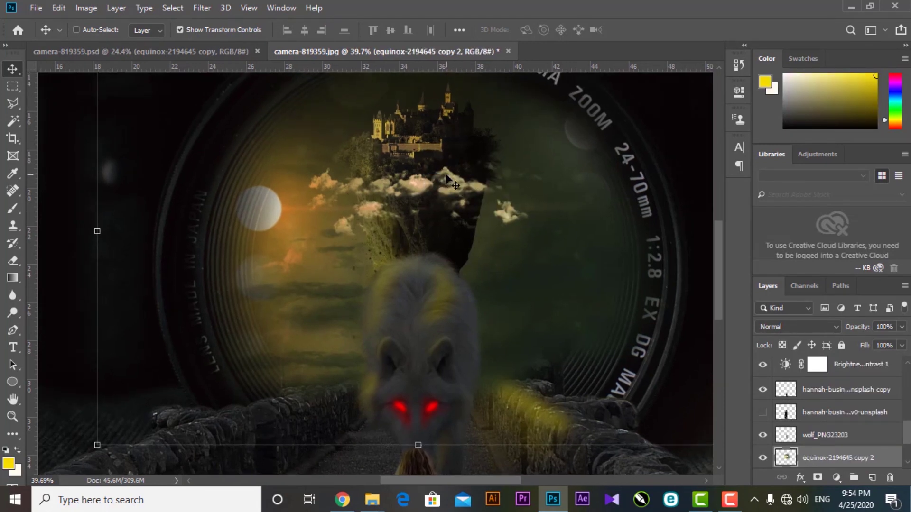
{"action": "key", "text": "ctrl"}
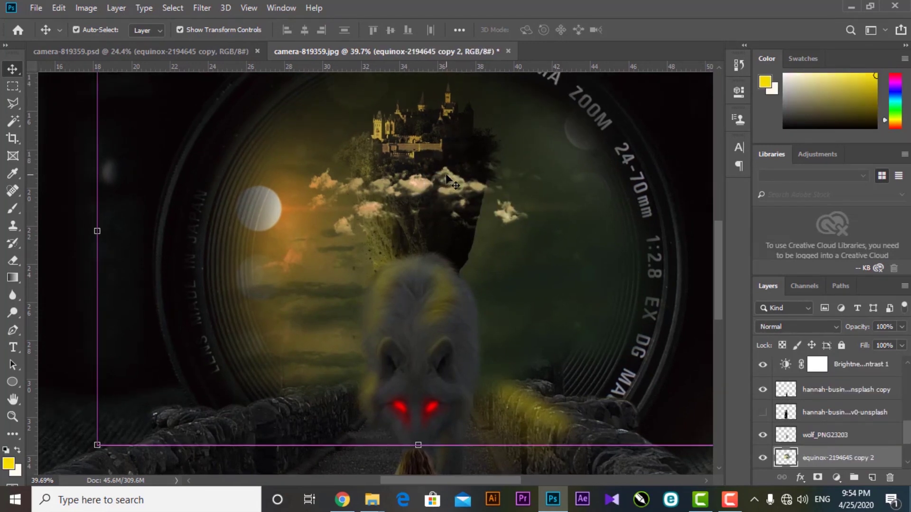
{"action": "key", "text": "ctrl+b"}
{"action": "left_click_drag", "start_coordinate": [622, 206], "coordinate": [610, 207]}
{"action": "left_click_drag", "start_coordinate": [621, 172], "coordinate": [635, 172]}
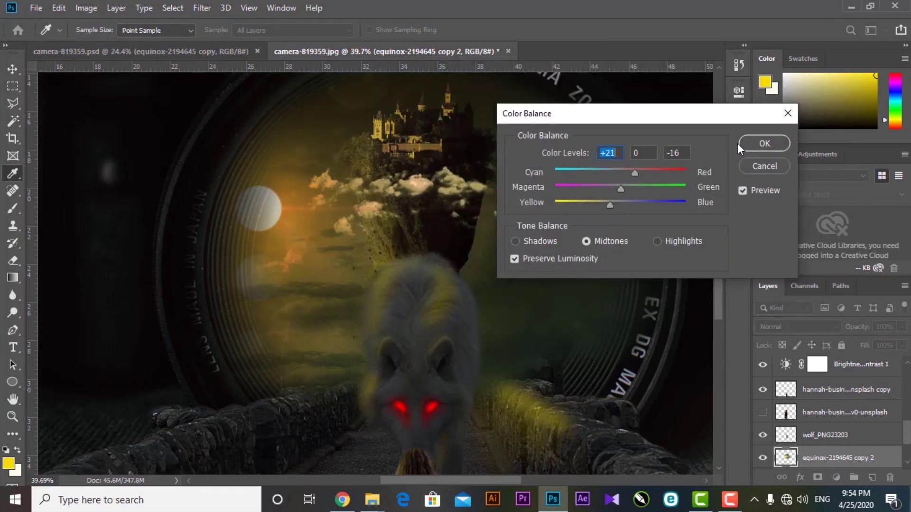
{"action": "left_click", "coordinate": [755, 142]}
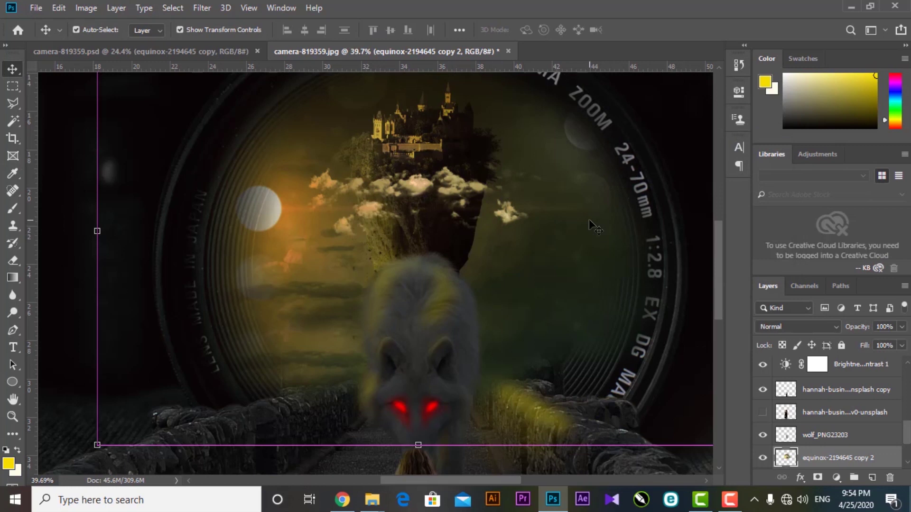
Step: Adjust the castle layer's Hue/Saturation to hue +3 and lightness +11
{"action": "key", "text": "ctrl+u"}
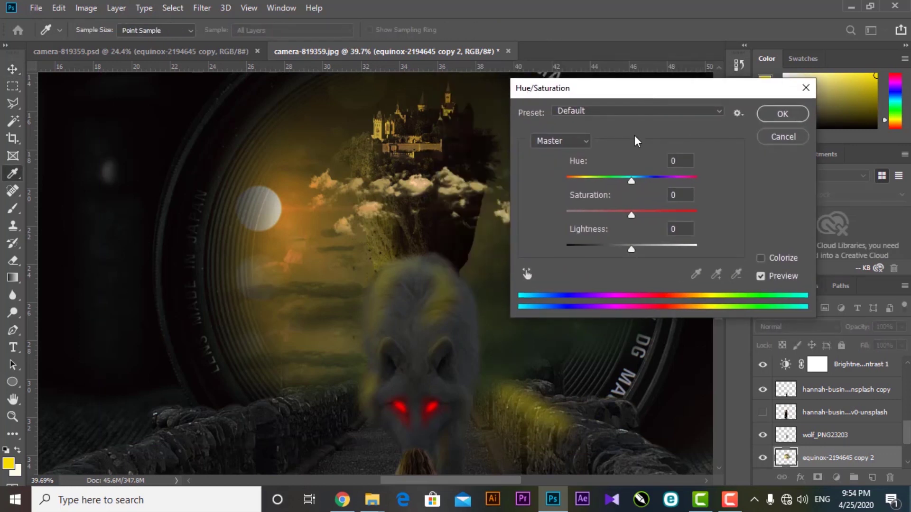
{"action": "left_click_drag", "start_coordinate": [651, 215], "coordinate": [639, 246]}
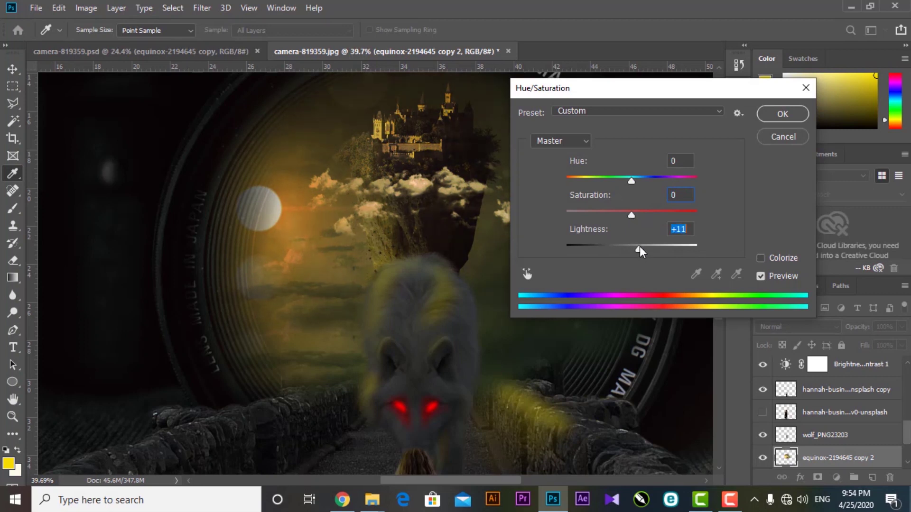
{"action": "left_click_drag", "start_coordinate": [631, 181], "coordinate": [638, 180]}
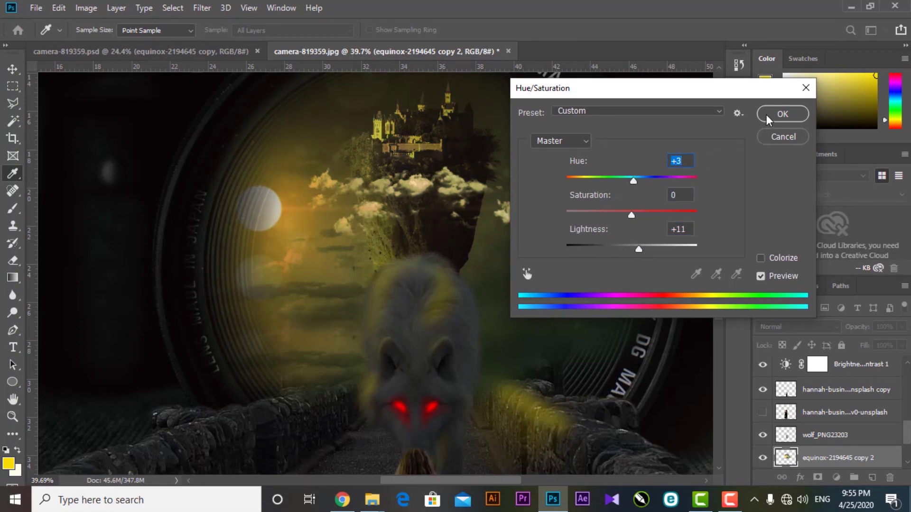
{"action": "left_click", "coordinate": [781, 115]}
Step: Add a new layer between the castle and the wolf and enlarge the brush to 300
{"action": "left_click", "coordinate": [873, 478]}
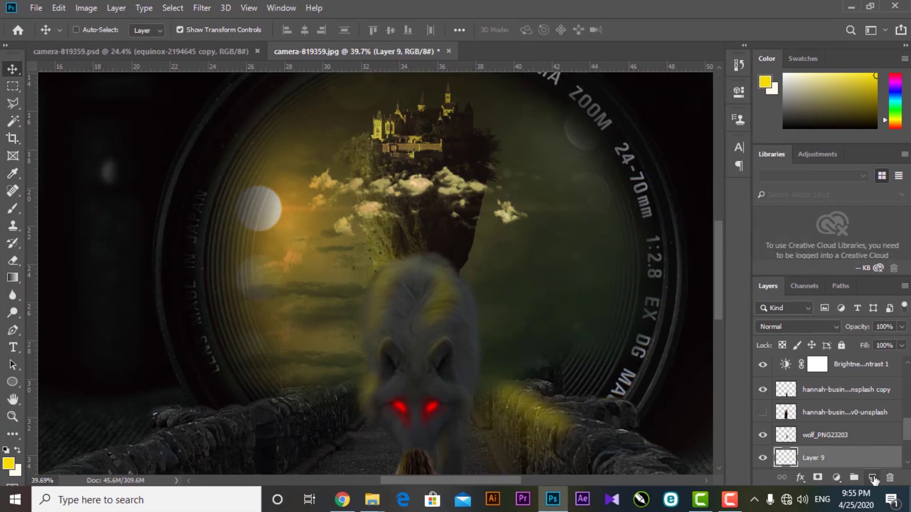
{"action": "key", "text": "b"}
{"action": "key", "text": "bracketright"}
{"action": "key", "text": "bracketright"}
{"action": "key", "text": "bracketright"}
{"action": "key", "text": "bracketright"}
{"action": "key", "text": "bracketright"}
{"action": "key", "text": "bracketright"}
{"action": "key", "text": "bracketright"}
{"action": "key", "text": "bracketright"}
{"action": "key", "text": "bracketright"}
{"action": "key", "text": "bracketright"}
{"action": "key", "text": "bracketright"}
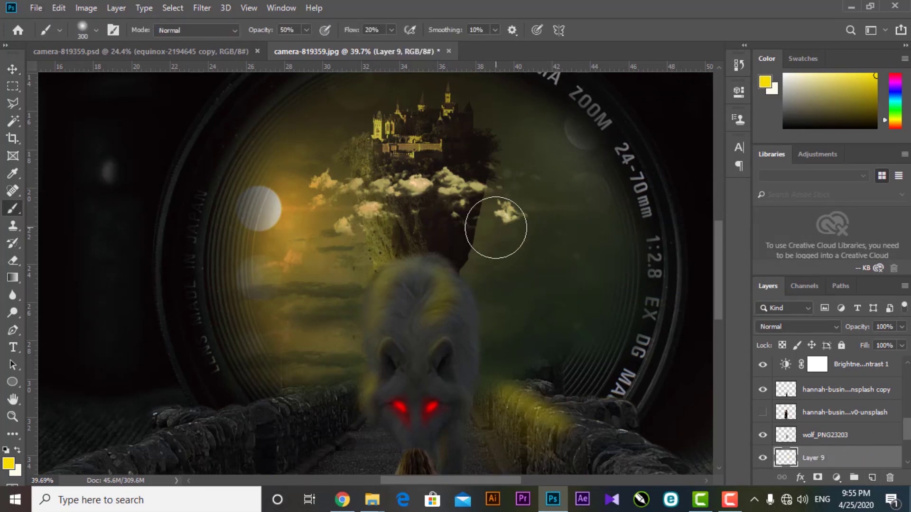
Step: Paint a soft yellow glow over the dark green side of the lens and the sky behind the wolf with a size 700 brush
{"action": "mouse_move", "coordinate": [573, 178]}
{"action": "left_mouse_down"}
{"action": "mouse_move", "coordinate": [539, 86]}
{"action": "mouse_move", "coordinate": [560, 346]}
{"action": "left_mouse_up"}
{"action": "mouse_move", "coordinate": [339, 387]}
{"action": "left_mouse_down"}
{"action": "mouse_move", "coordinate": [303, 380]}
{"action": "mouse_move", "coordinate": [495, 379]}
{"action": "left_mouse_up"}
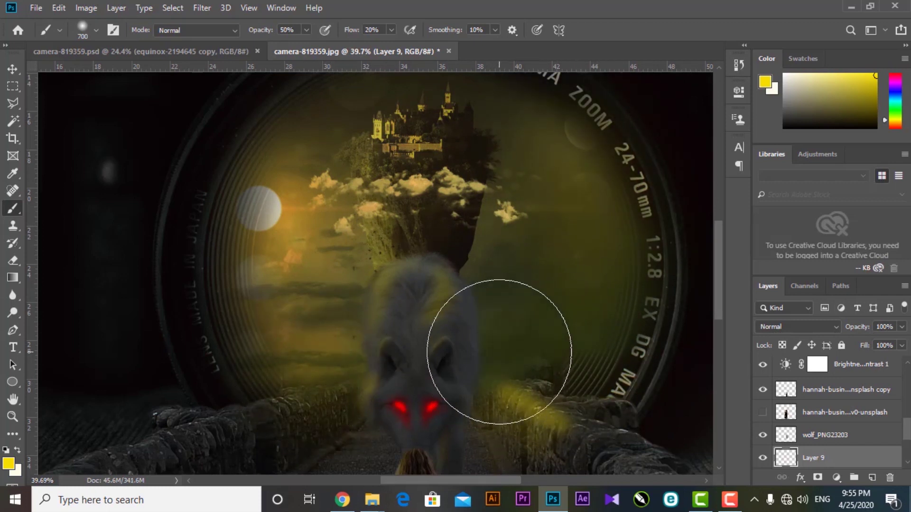
{"action": "left_click_drag", "start_coordinate": [427, 362], "coordinate": [474, 315]}
{"action": "key", "text": "bracketleft"}
{"action": "key", "text": "bracketleft"}
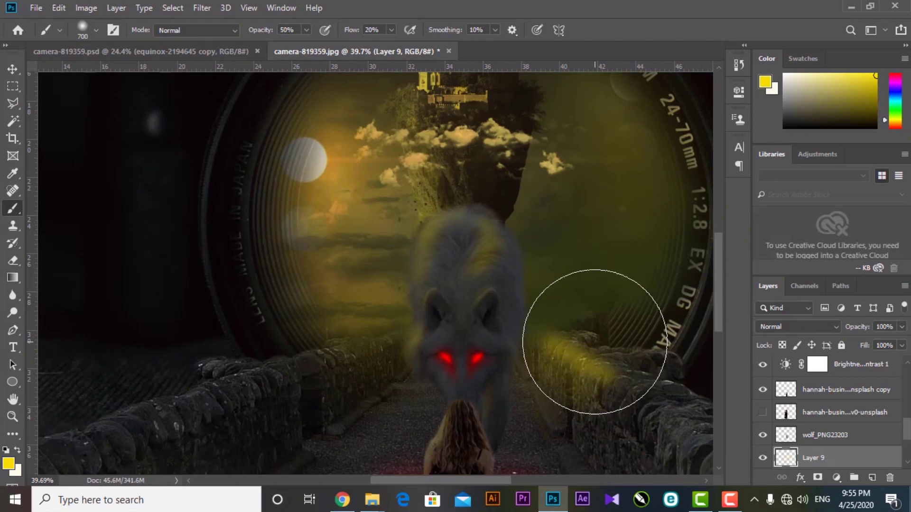
Step: Paint a soft yellow glow on Layer 9 over the stone walls and the road with a size 500 brush
{"action": "left_click_drag", "start_coordinate": [284, 375], "coordinate": [341, 315]}
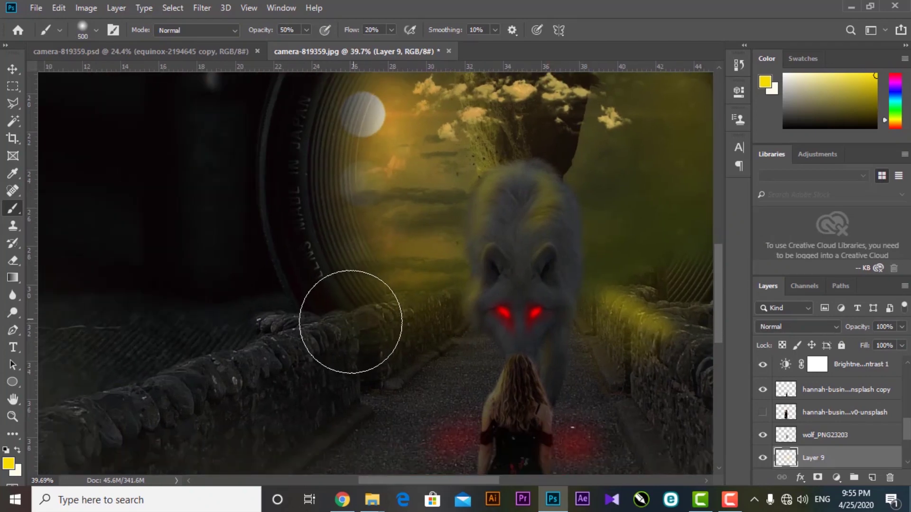
{"action": "scroll", "coordinate": [363, 304], "scroll_direction": "down", "scroll_amount": 3}
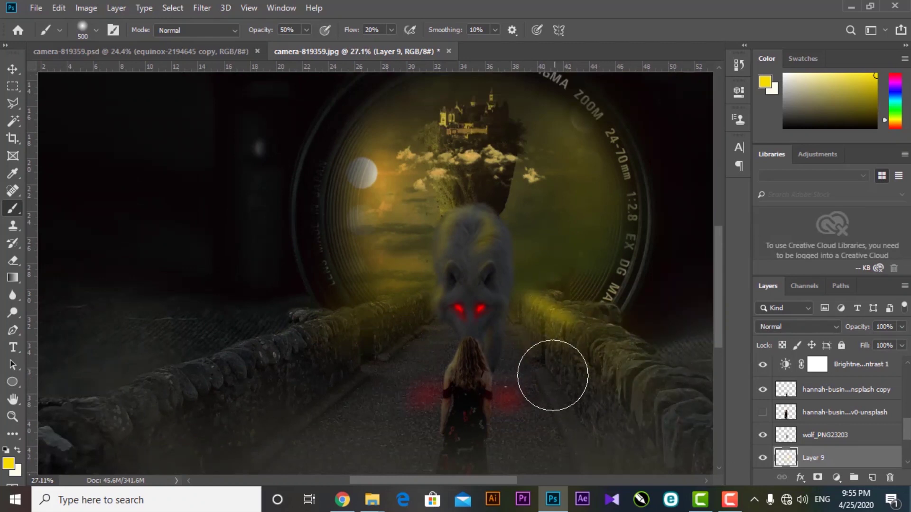
{"action": "mouse_move", "coordinate": [369, 348]}
{"action": "left_mouse_down"}
{"action": "mouse_move", "coordinate": [257, 358]}
{"action": "mouse_move", "coordinate": [308, 355]}
{"action": "mouse_move", "coordinate": [185, 401]}
{"action": "left_mouse_up"}
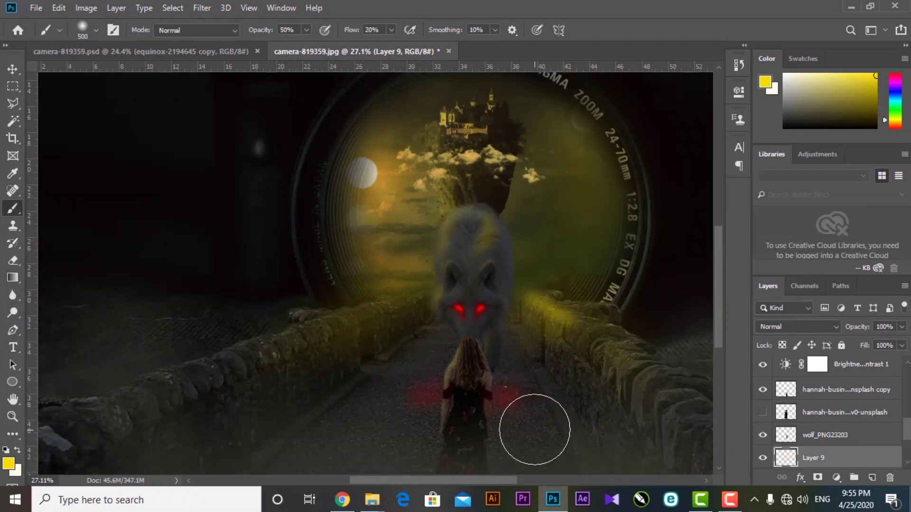
{"action": "key", "text": "v"}
{"action": "scroll", "coordinate": [468, 409], "scroll_direction": "up", "scroll_amount": 2}
{"action": "key", "text": "b"}
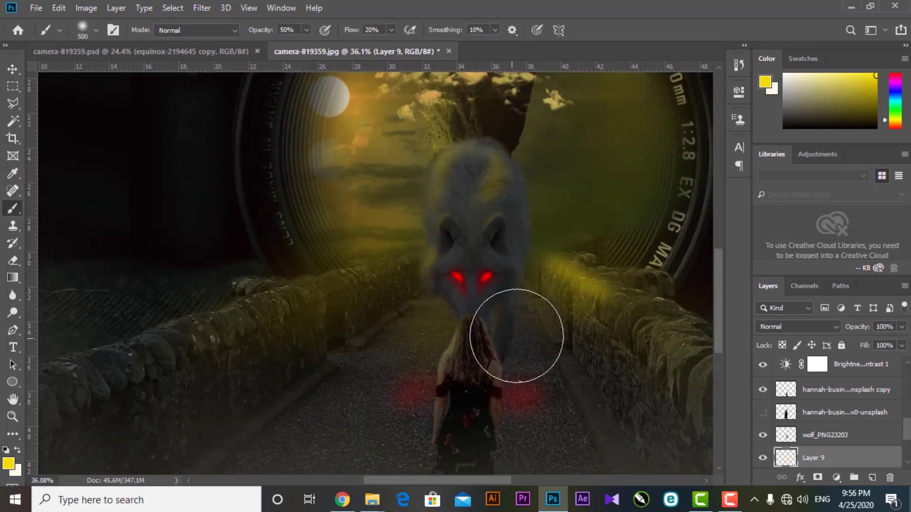
{"action": "left_click_drag", "start_coordinate": [563, 344], "coordinate": [545, 382]}
{"action": "scroll", "coordinate": [556, 366], "scroll_direction": "down", "scroll_amount": 2}
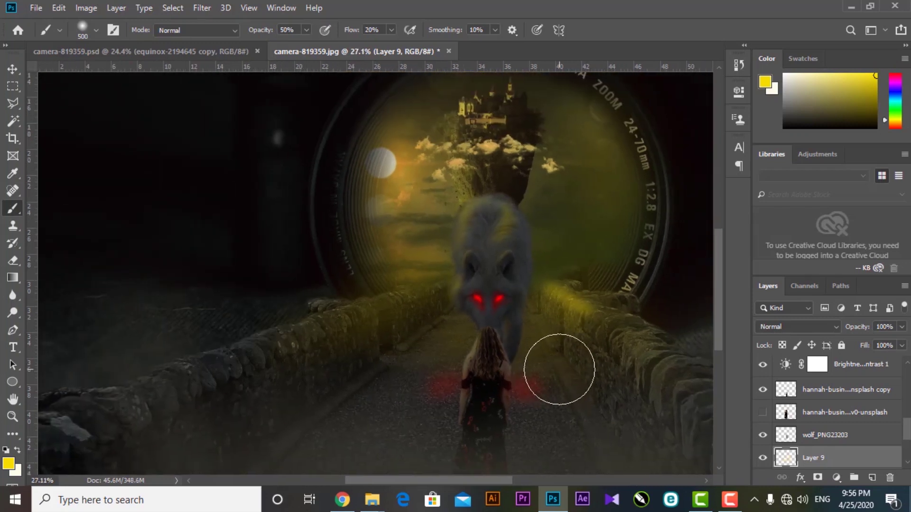
Step: Select the wolf_PNG23203 layer and shift its midtone Color Balance towards yellow and slightly towards red
{"action": "key", "text": "v"}
{"action": "left_click", "coordinate": [791, 435]}
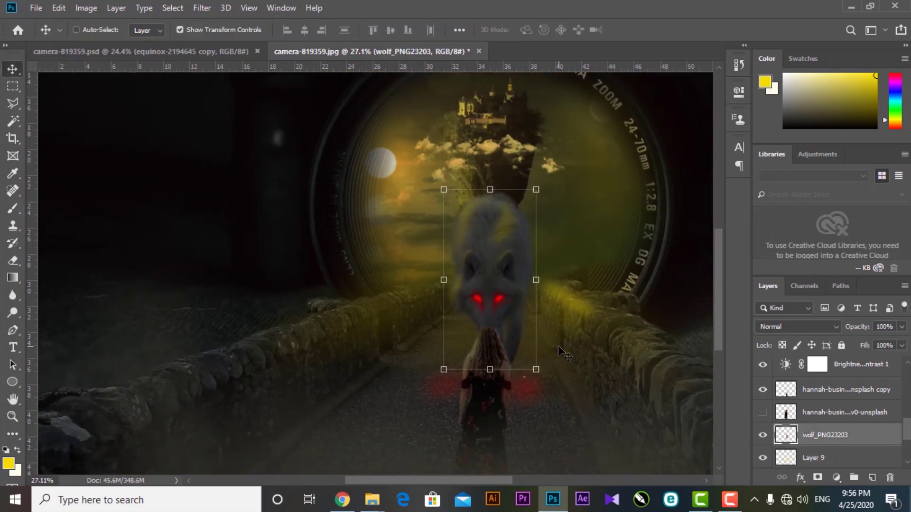
{"action": "key", "text": "ctrl+b"}
{"action": "left_click_drag", "start_coordinate": [629, 122], "coordinate": [730, 114]}
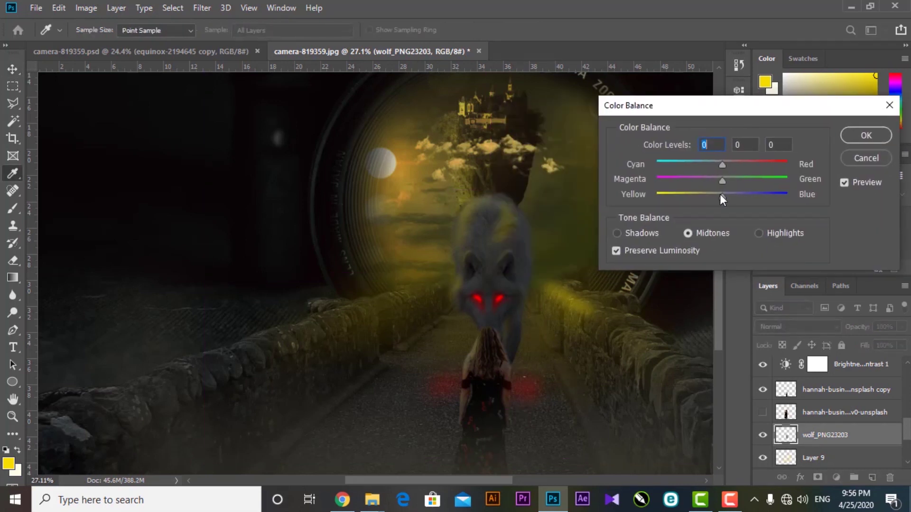
{"action": "left_click_drag", "start_coordinate": [694, 198], "coordinate": [692, 198]}
{"action": "left_click_drag", "start_coordinate": [722, 165], "coordinate": [723, 165]}
{"action": "left_click", "coordinate": [733, 165]}
{"action": "left_click_drag", "start_coordinate": [694, 197], "coordinate": [697, 197]}
{"action": "left_click", "coordinate": [845, 138]}
Step: Adjust the wolf layer's Hue/Saturation to hue +15, saturation +22 and lightness -3
{"action": "key", "text": "ctrl+u"}
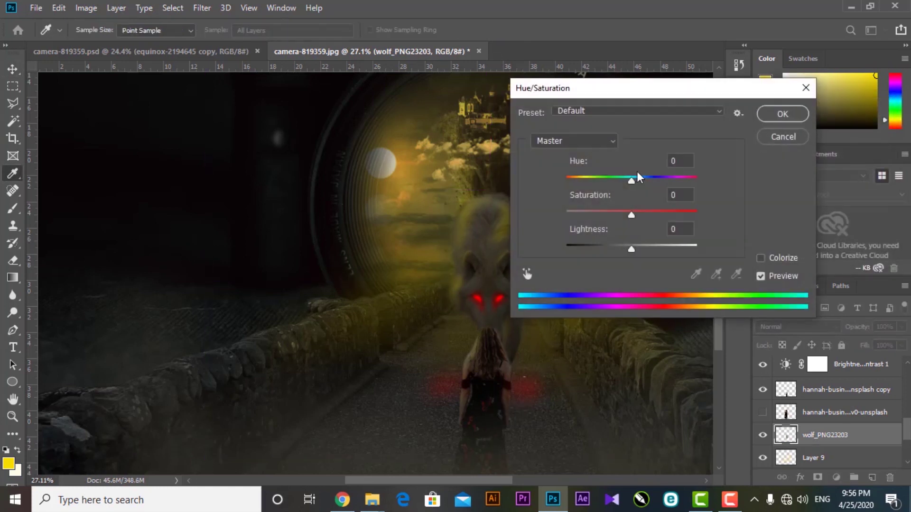
{"action": "left_click_drag", "start_coordinate": [627, 91], "coordinate": [759, 93]}
{"action": "mouse_move", "coordinate": [761, 182]}
{"action": "left_mouse_down"}
{"action": "mouse_move", "coordinate": [753, 181]}
{"action": "mouse_move", "coordinate": [773, 182]}
{"action": "left_mouse_up"}
{"action": "left_click_drag", "start_coordinate": [762, 248], "coordinate": [760, 252]}
{"action": "left_click_drag", "start_coordinate": [761, 216], "coordinate": [776, 212]}
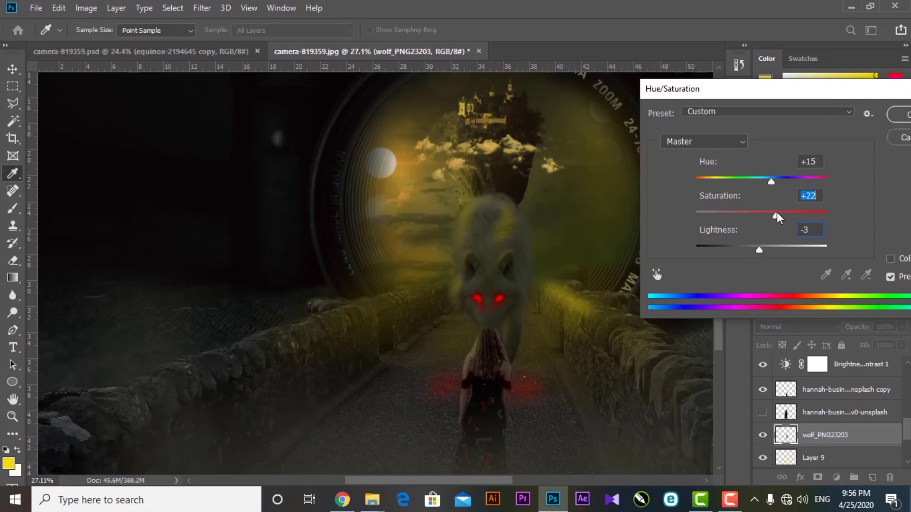
{"action": "left_click_drag", "start_coordinate": [780, 92], "coordinate": [709, 93]}
{"action": "left_click", "coordinate": [829, 120]}
Step: Select Layer 4, the soft-light glow on the wolf's fur, and lower its opacity to 71%
{"action": "key", "text": "v"}
{"action": "scroll", "coordinate": [509, 226], "scroll_direction": "up", "scroll_amount": 5}
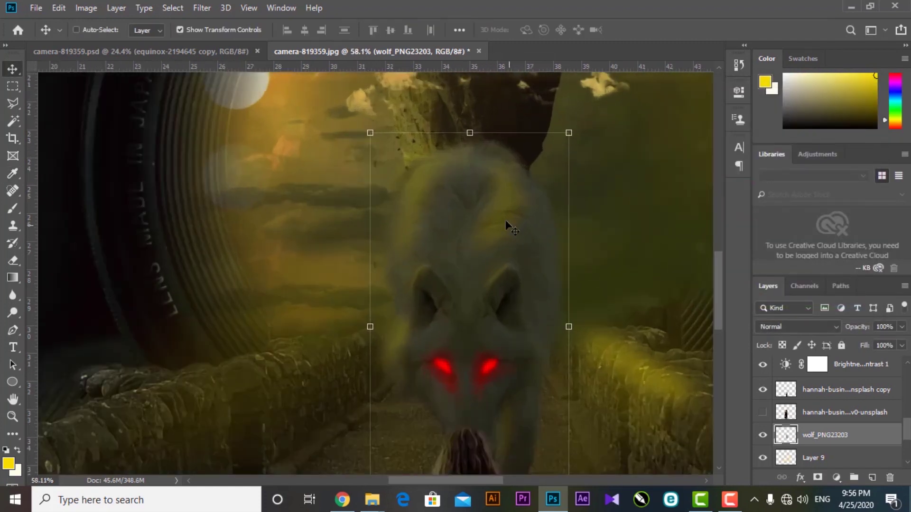
{"action": "right_click", "coordinate": [502, 206]}
{"action": "left_click", "coordinate": [505, 209]}
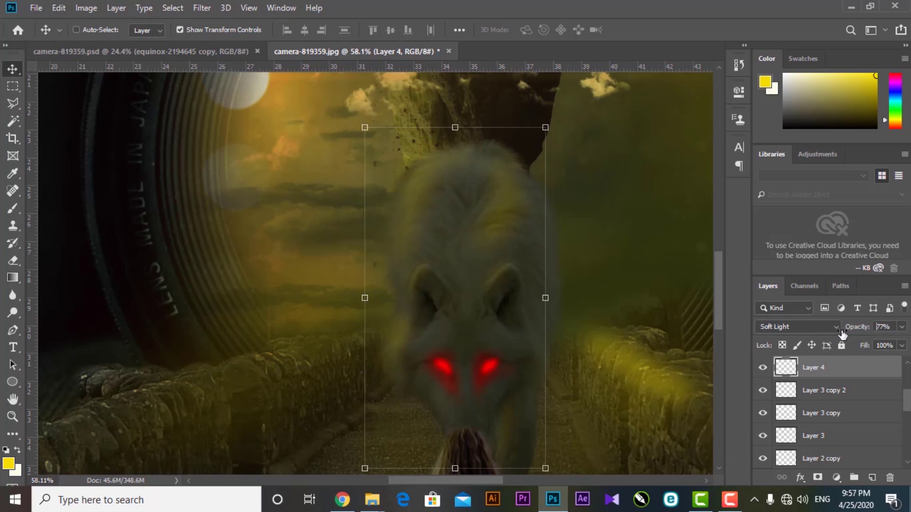
{"action": "scroll", "coordinate": [415, 315], "scroll_direction": "down", "scroll_amount": 5}
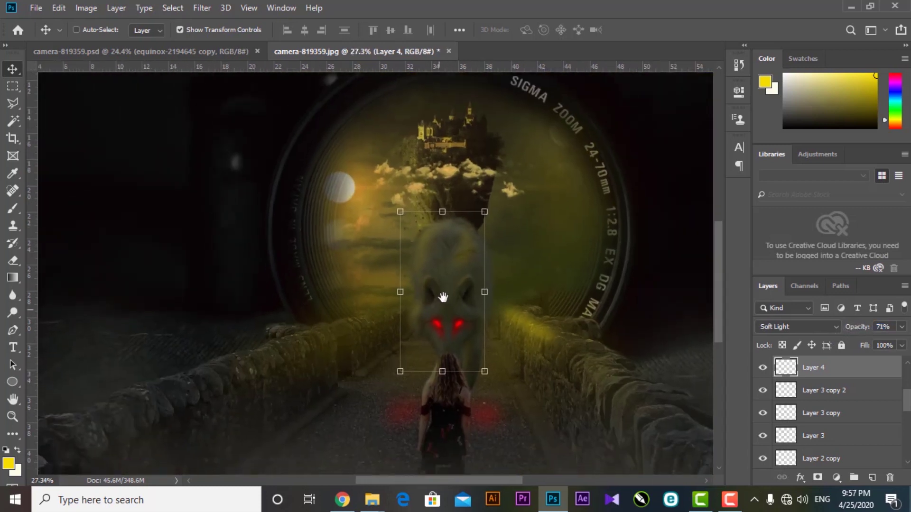
Step: Select Layer 8 at the top of the stack and stamp all visible layers into a new merged layer above it
{"action": "scroll", "coordinate": [452, 313], "scroll_direction": "down", "scroll_amount": 1}
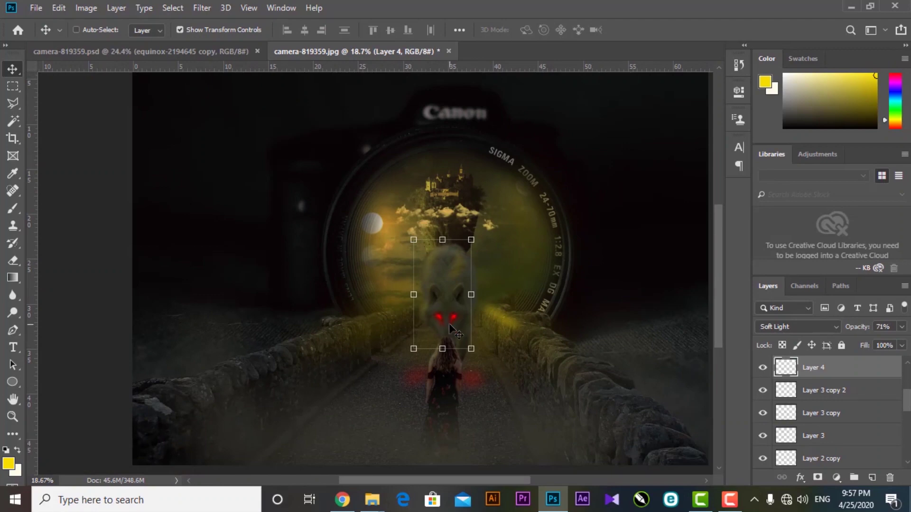
{"action": "scroll", "coordinate": [453, 329], "scroll_direction": "up", "scroll_amount": 5}
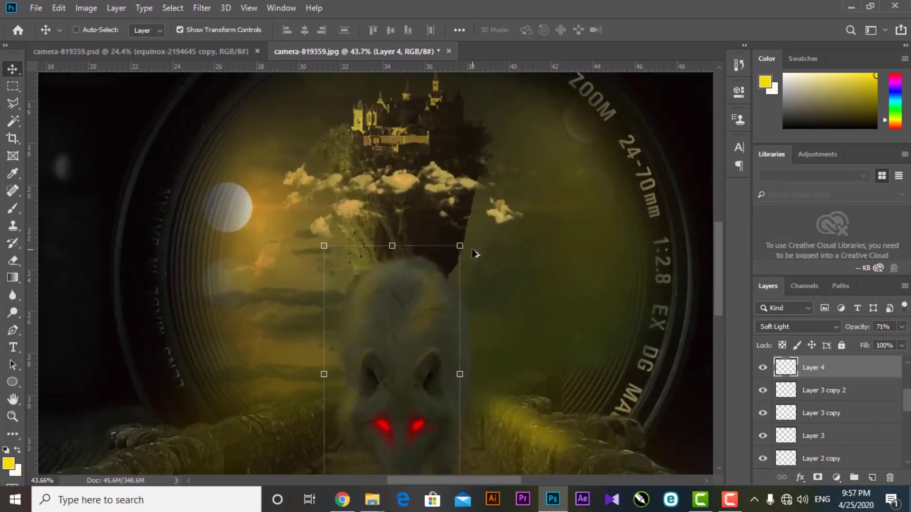
{"action": "scroll", "coordinate": [473, 266], "scroll_direction": "down", "scroll_amount": 2}
{"action": "left_click_drag", "start_coordinate": [456, 303], "coordinate": [447, 260]}
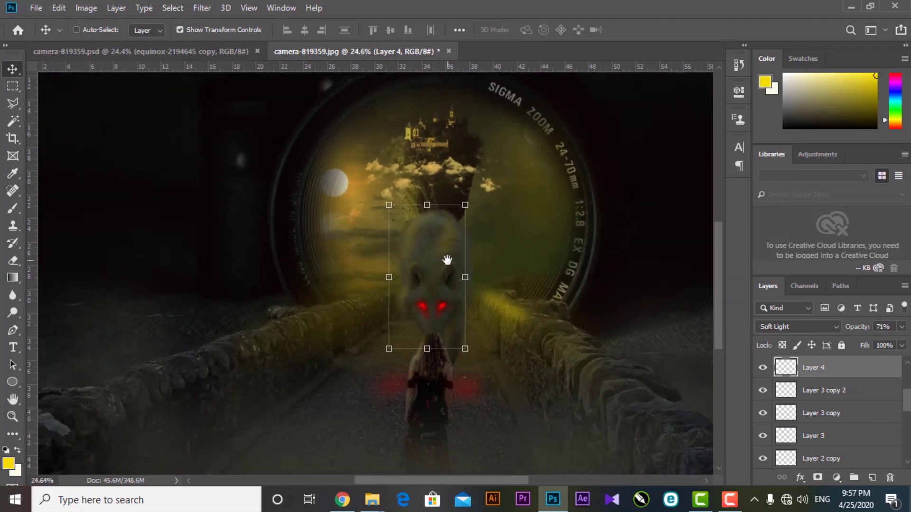
{"action": "scroll", "coordinate": [447, 259], "scroll_direction": "down", "scroll_amount": 2}
{"action": "scroll", "coordinate": [831, 412], "scroll_direction": "up", "scroll_amount": 2}
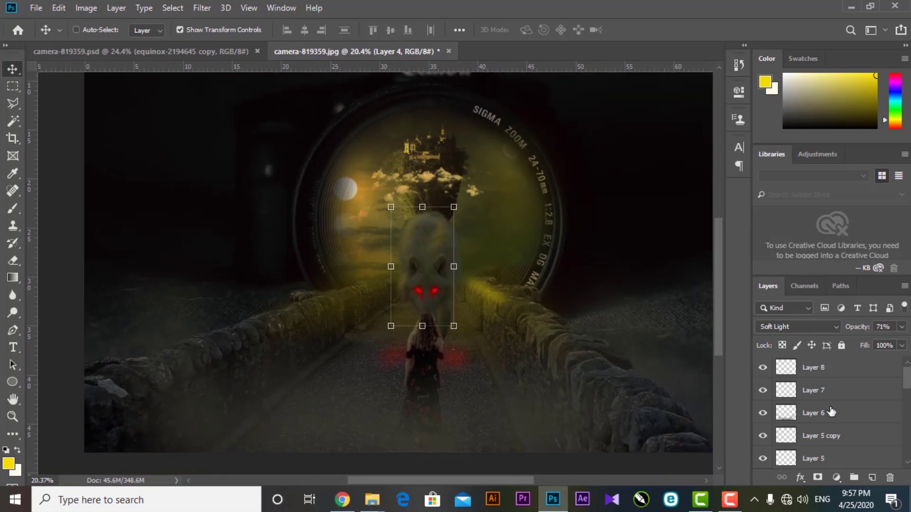
{"action": "left_click", "coordinate": [814, 377]}
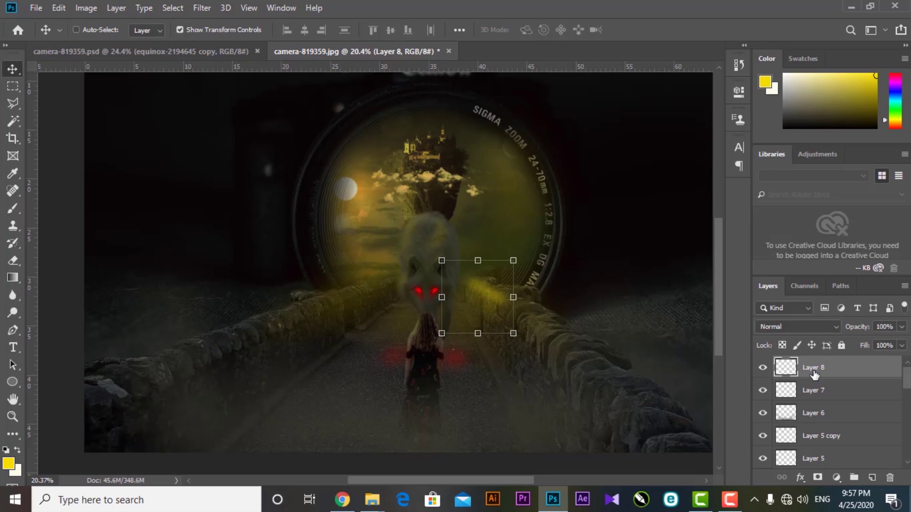
{"action": "key", "text": "ctrl+shift+alt+e"}
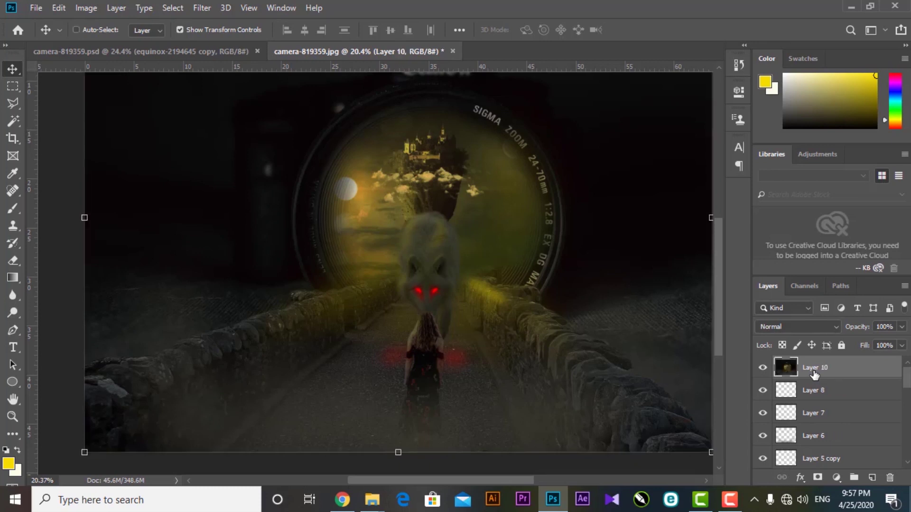
{"action": "scroll", "coordinate": [408, 257], "scroll_direction": "down", "scroll_amount": 1}
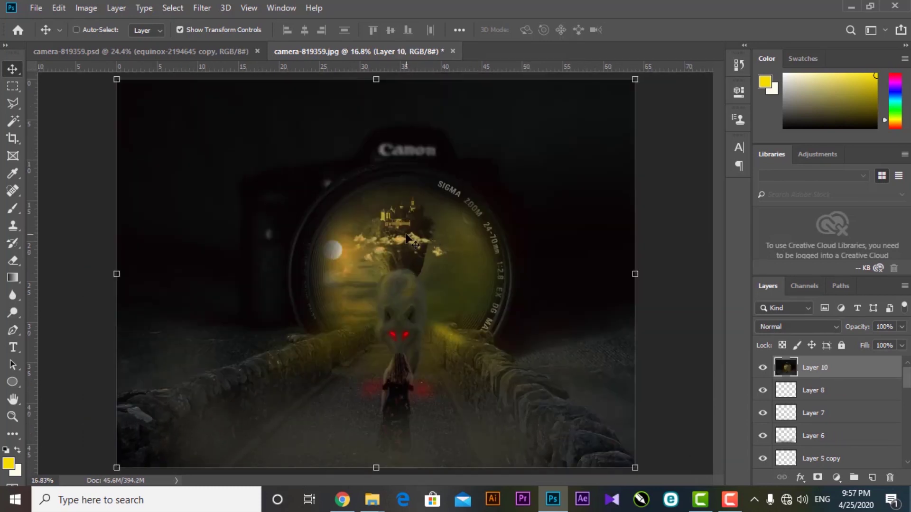
Step: Compare Color Lookup 3DLUT looks on the merged Layer 10 and apply Fuji F125 Kodak 2393 (by Adobe).cube
{"action": "left_click", "coordinate": [86, 8]}
{"action": "mouse_move", "coordinate": [112, 43]}
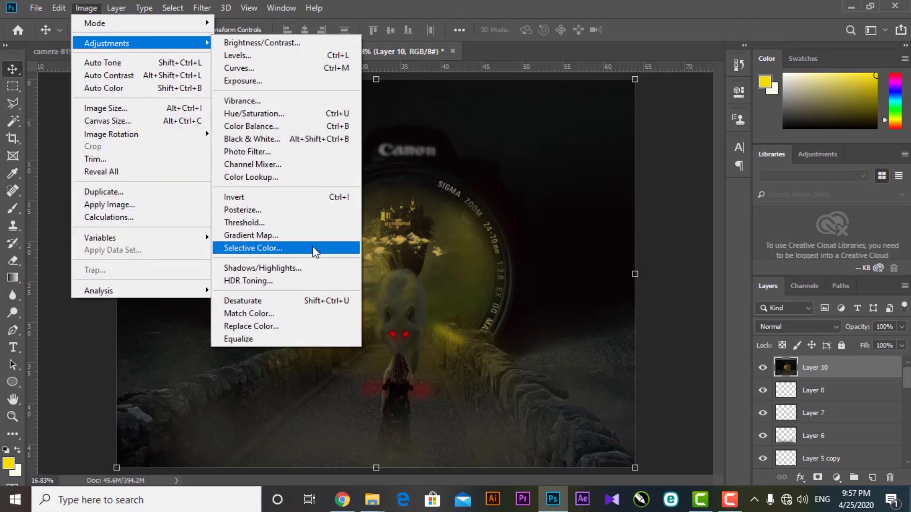
{"action": "left_click", "coordinate": [249, 177]}
{"action": "left_click_drag", "start_coordinate": [453, 89], "coordinate": [708, 88]}
{"action": "left_click", "coordinate": [727, 123]}
{"action": "left_click", "coordinate": [704, 376]}
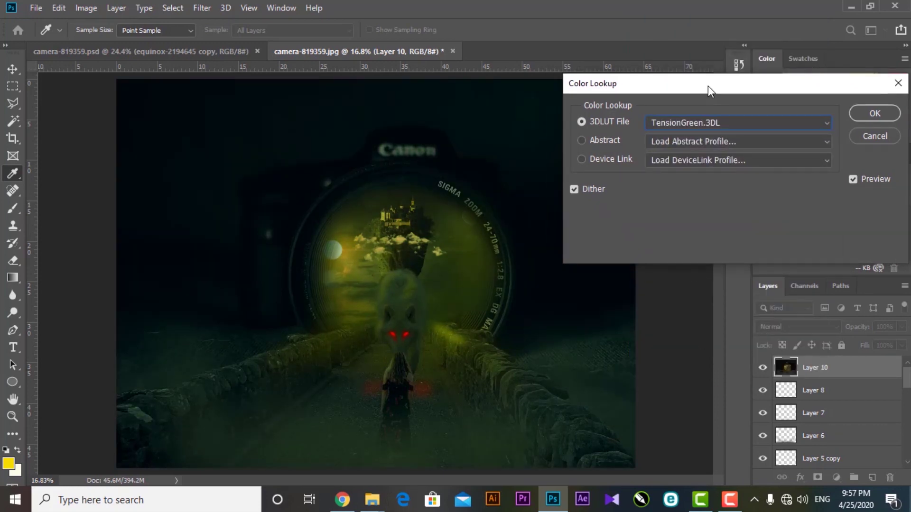
{"action": "key", "text": "Up"}
{"action": "key", "text": "Up"}
{"action": "key", "text": "Up"}
{"action": "key", "text": "Up"}
{"action": "key", "text": "Up"}
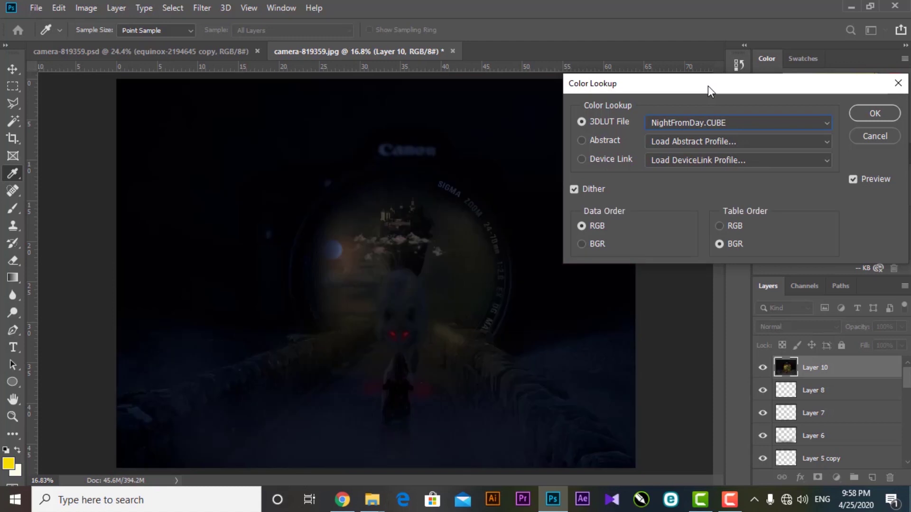
{"action": "key", "text": "Up"}
{"action": "key", "text": "Up"}
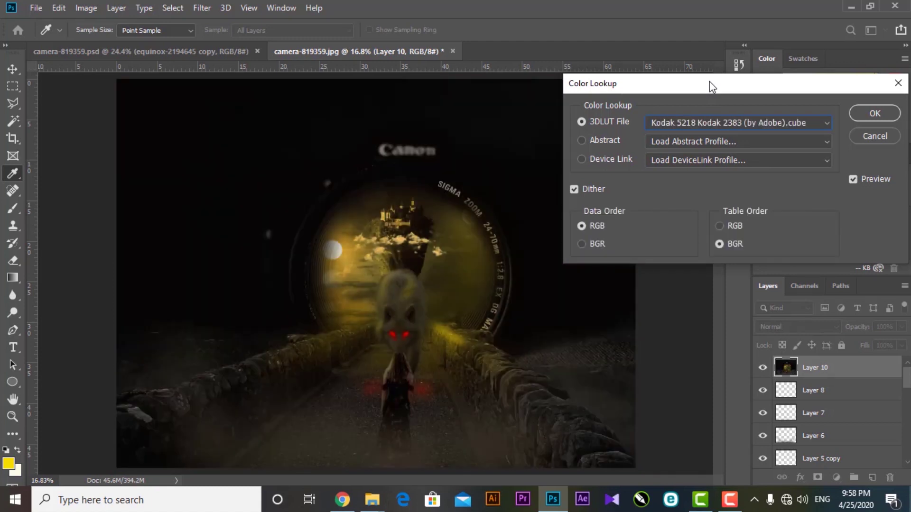
{"action": "key", "text": "Up"}
{"action": "key", "text": "Down"}
{"action": "key", "text": "Up"}
{"action": "key", "text": "Up"}
{"action": "key", "text": "Up"}
{"action": "key", "text": "Up"}
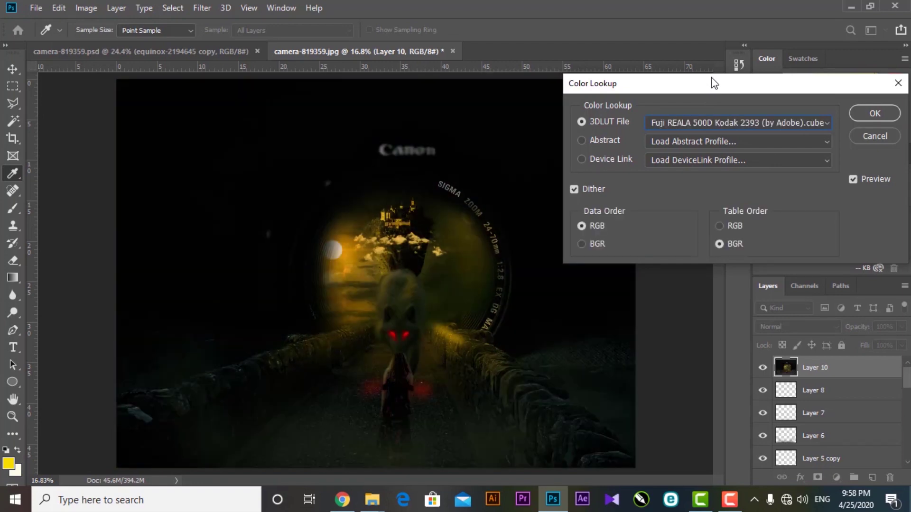
{"action": "key", "text": "Up"}
{"action": "key", "text": "Up"}
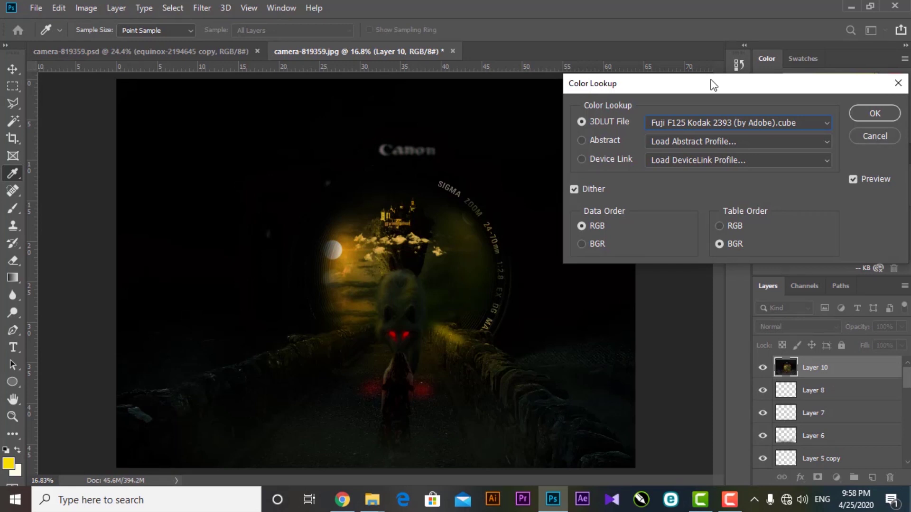
{"action": "key", "text": "Return"}
{"action": "key", "text": "v"}
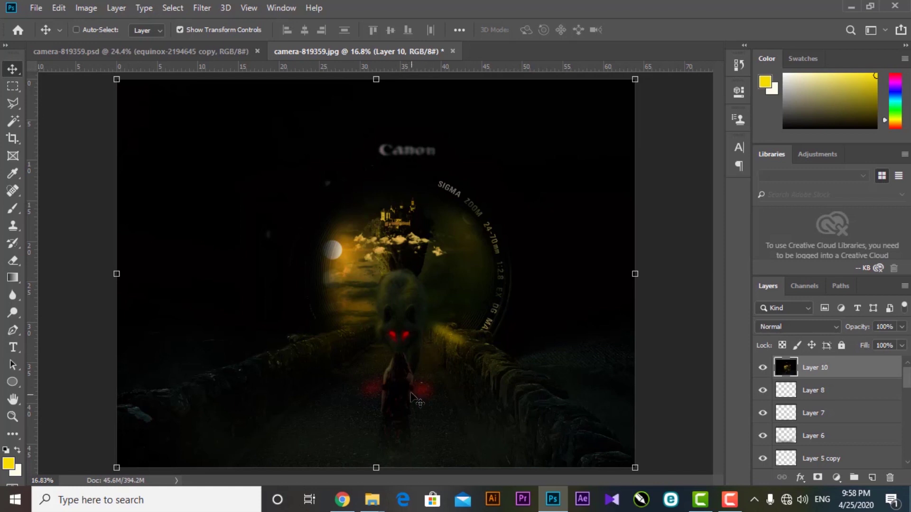
Step: Add a new layer above Layer 10 and set up a near-black brush enlarged to size 900
{"action": "left_click", "coordinate": [872, 477]}
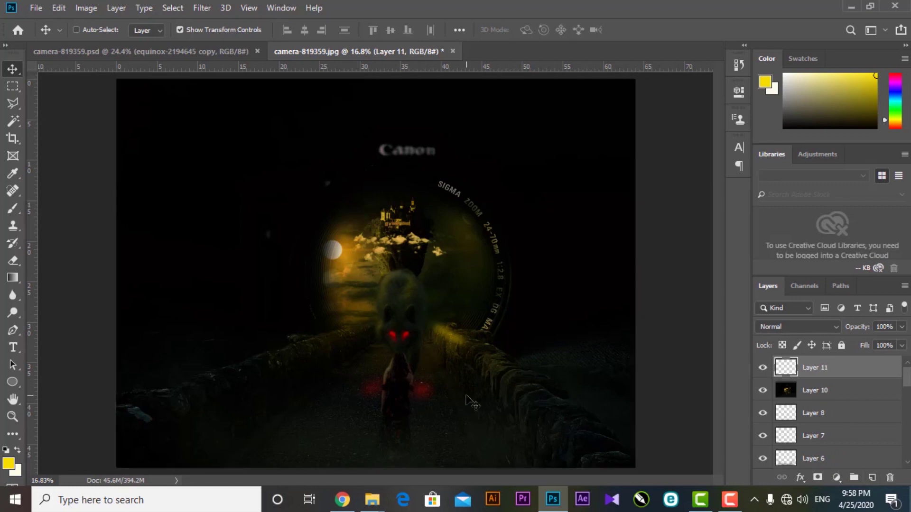
{"action": "key", "text": "b"}
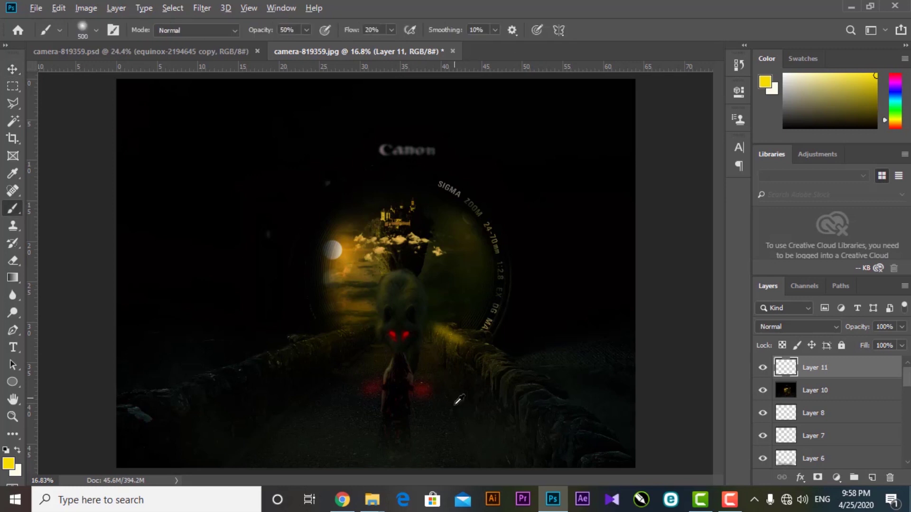
{"action": "key", "text": "d"}
{"action": "key", "text": "bracketright"}
{"action": "key", "text": "bracketright"}
{"action": "key", "text": "bracketright"}
{"action": "key", "text": "bracketright"}
{"action": "key", "text": "bracketright"}
{"action": "key", "text": "bracketright"}
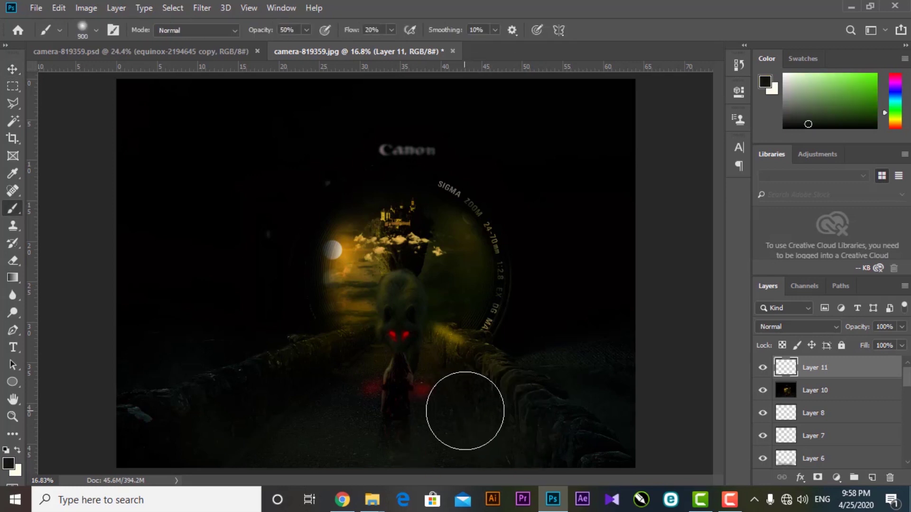
Step: Paint dark shading over the road and stone walls in the lower part of the image, reducing the brush to 400
{"action": "mouse_move", "coordinate": [580, 392]}
{"action": "left_mouse_down"}
{"action": "mouse_move", "coordinate": [494, 440]}
{"action": "mouse_move", "coordinate": [424, 439]}
{"action": "mouse_move", "coordinate": [463, 429]}
{"action": "mouse_move", "coordinate": [511, 398]}
{"action": "mouse_move", "coordinate": [452, 447]}
{"action": "mouse_move", "coordinate": [531, 402]}
{"action": "mouse_move", "coordinate": [527, 429]}
{"action": "mouse_move", "coordinate": [344, 421]}
{"action": "mouse_move", "coordinate": [314, 429]}
{"action": "mouse_move", "coordinate": [401, 459]}
{"action": "mouse_move", "coordinate": [390, 461]}
{"action": "mouse_move", "coordinate": [234, 452]}
{"action": "mouse_move", "coordinate": [179, 440]}
{"action": "mouse_move", "coordinate": [179, 411]}
{"action": "mouse_move", "coordinate": [242, 386]}
{"action": "mouse_move", "coordinate": [149, 426]}
{"action": "mouse_move", "coordinate": [189, 401]}
{"action": "mouse_move", "coordinate": [317, 363]}
{"action": "mouse_move", "coordinate": [204, 378]}
{"action": "mouse_move", "coordinate": [140, 367]}
{"action": "mouse_move", "coordinate": [176, 342]}
{"action": "mouse_move", "coordinate": [285, 376]}
{"action": "mouse_move", "coordinate": [335, 366]}
{"action": "mouse_move", "coordinate": [351, 399]}
{"action": "mouse_move", "coordinate": [430, 405]}
{"action": "left_mouse_up"}
{"action": "key", "text": "bracketleft"}
{"action": "key", "text": "bracketleft"}
{"action": "key", "text": "bracketleft"}
{"action": "key", "text": "bracketleft"}
{"action": "key", "text": "bracketleft"}
{"action": "key", "text": "bracketleft"}
{"action": "key", "text": "bracketleft"}
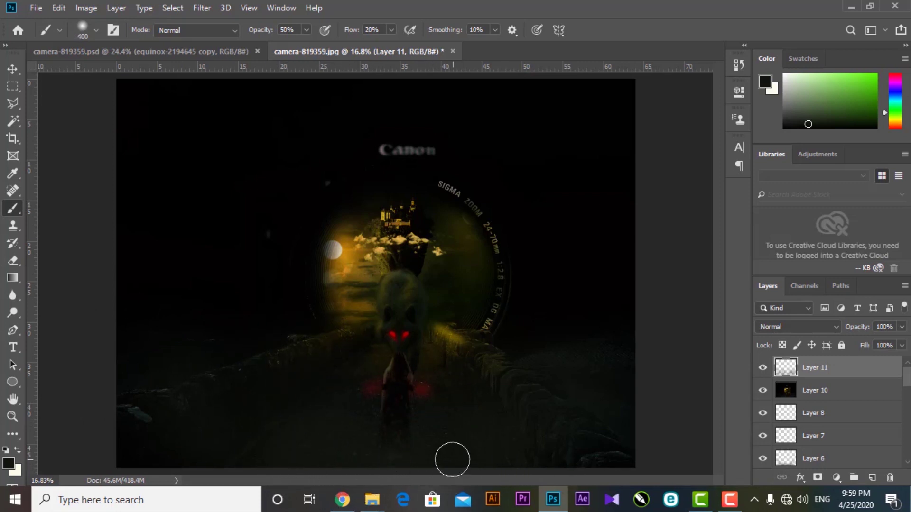
Step: Set the blend mode of the dark shading layer, Layer 11, to Linear Burn
{"action": "key", "text": "v"}
{"action": "left_click", "coordinate": [809, 328]}
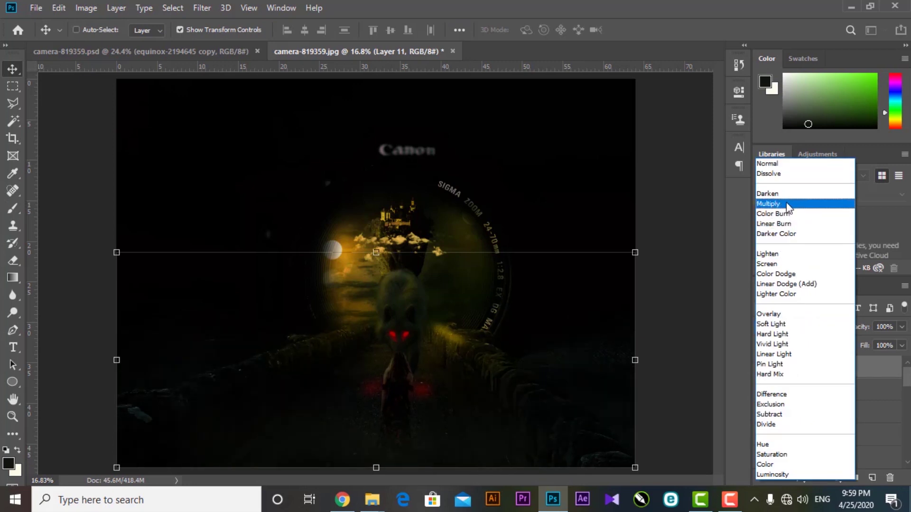
{"action": "left_click", "coordinate": [797, 225]}
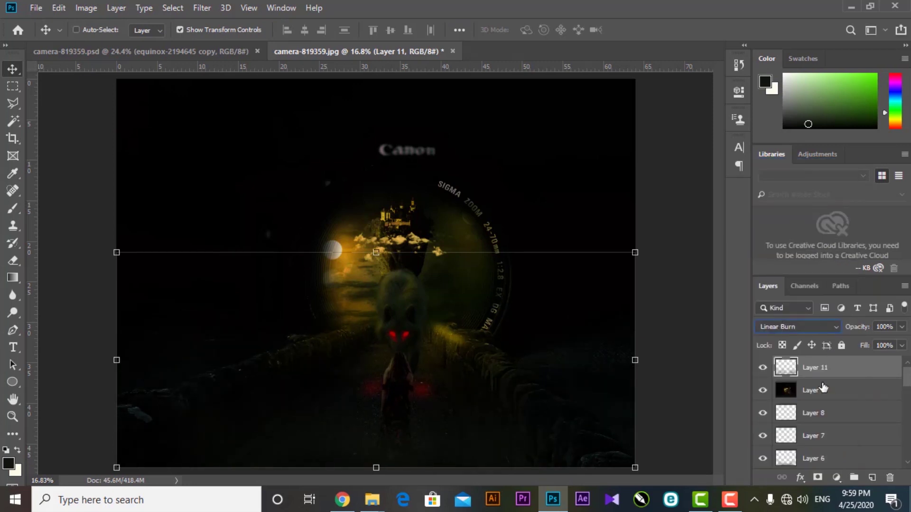
Step: Merge Layer 11 with Layer 10 and duplicate the merged layer
{"action": "left_click", "coordinate": [825, 391], "text": "shift"}
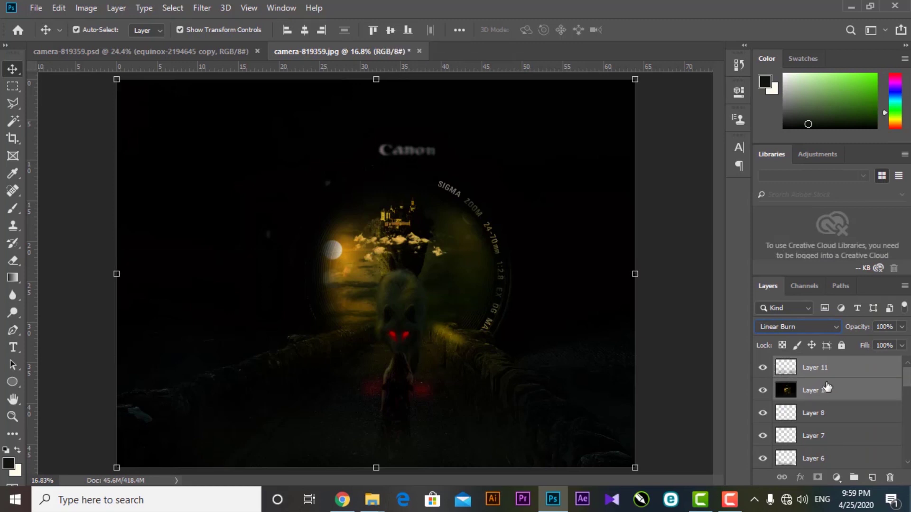
{"action": "key", "text": "ctrl+e"}
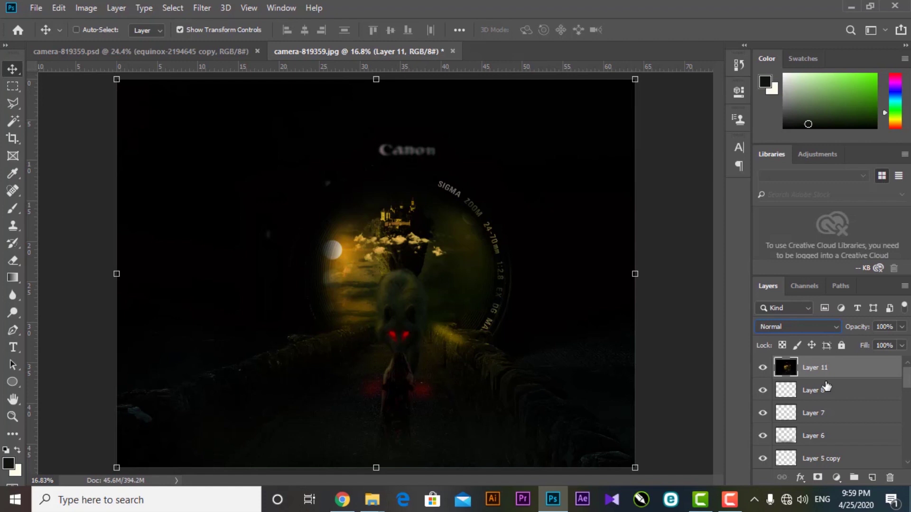
{"action": "key", "text": "ctrl+j"}
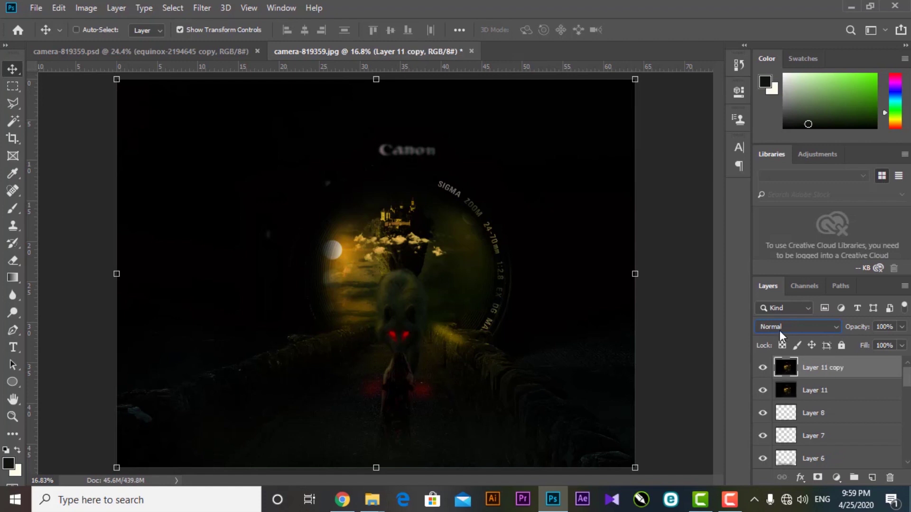
Step: Grade Layer 11 copy with the Camera Raw Filter: Exposure +0.90, Highlights +23, Shadows +30, Clarity +11 and Dehaze -21
{"action": "left_click", "coordinate": [200, 8]}
{"action": "left_click", "coordinate": [280, 89]}
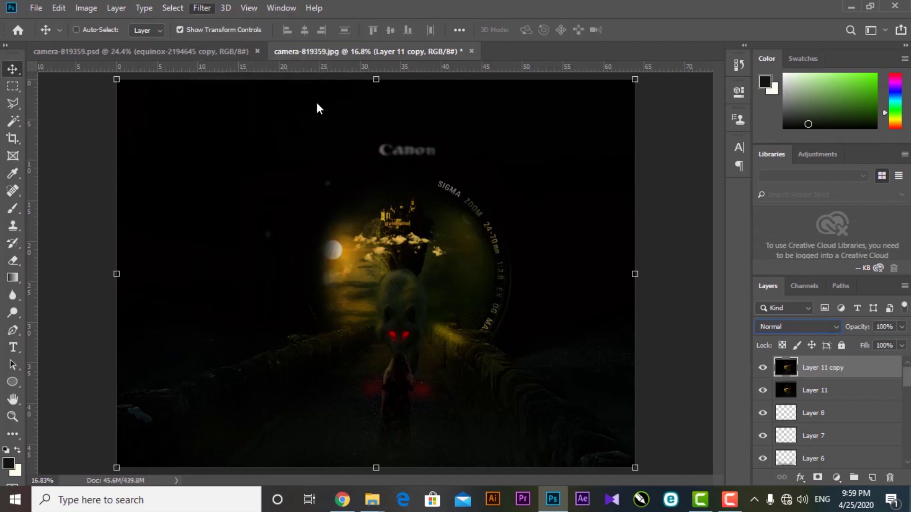
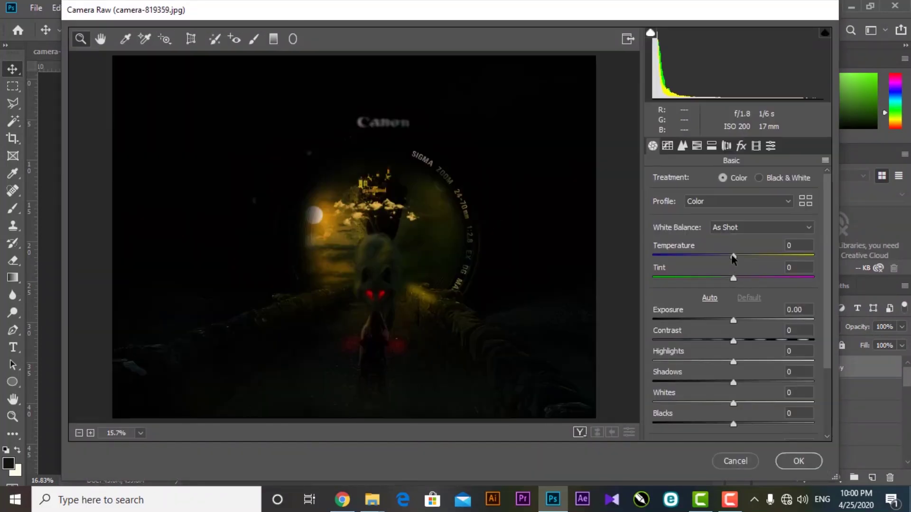
{"action": "left_click_drag", "start_coordinate": [733, 320], "coordinate": [747, 322]}
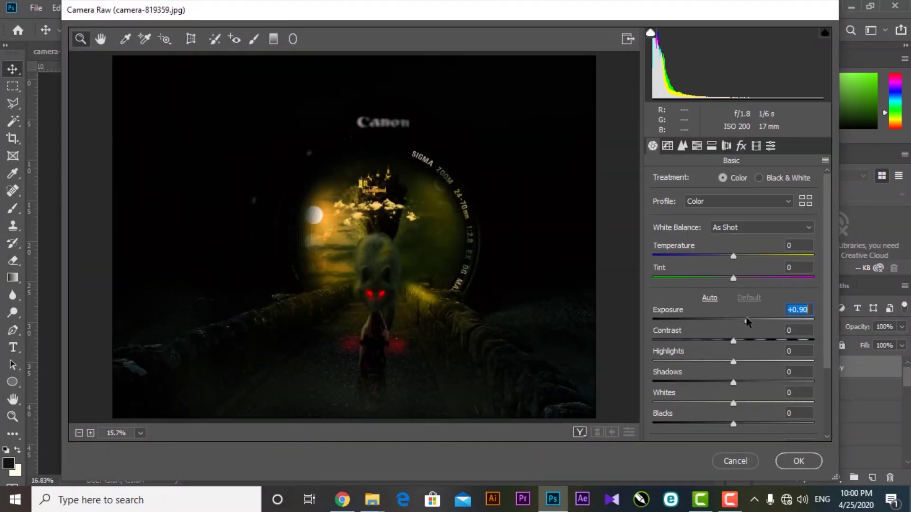
{"action": "left_click_drag", "start_coordinate": [734, 363], "coordinate": [716, 387]}
{"action": "scroll", "coordinate": [757, 383], "scroll_direction": "down", "scroll_amount": 3}
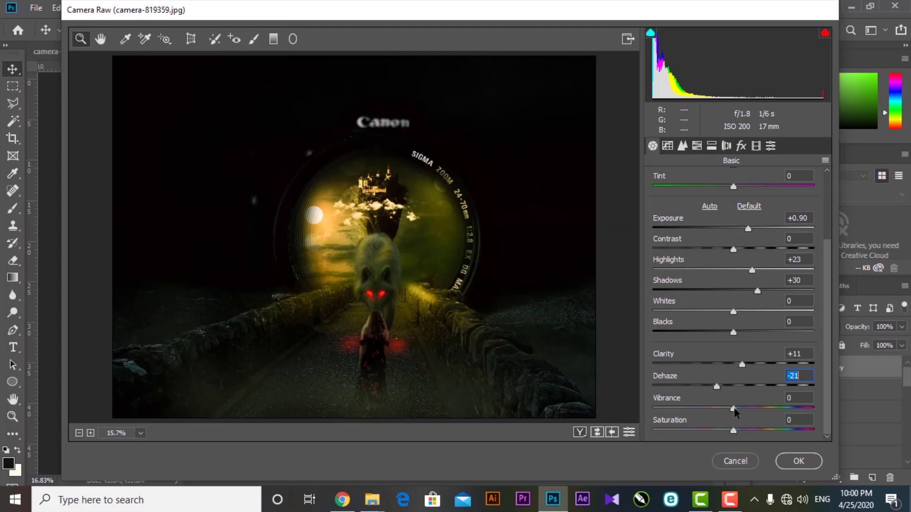
Step: Try a cooler white balance, set the Camera Raw Temperature to +18, and apply the filter
{"action": "scroll", "coordinate": [726, 256], "scroll_direction": "up", "scroll_amount": 3}
{"action": "left_click_drag", "start_coordinate": [733, 228], "coordinate": [716, 234]}
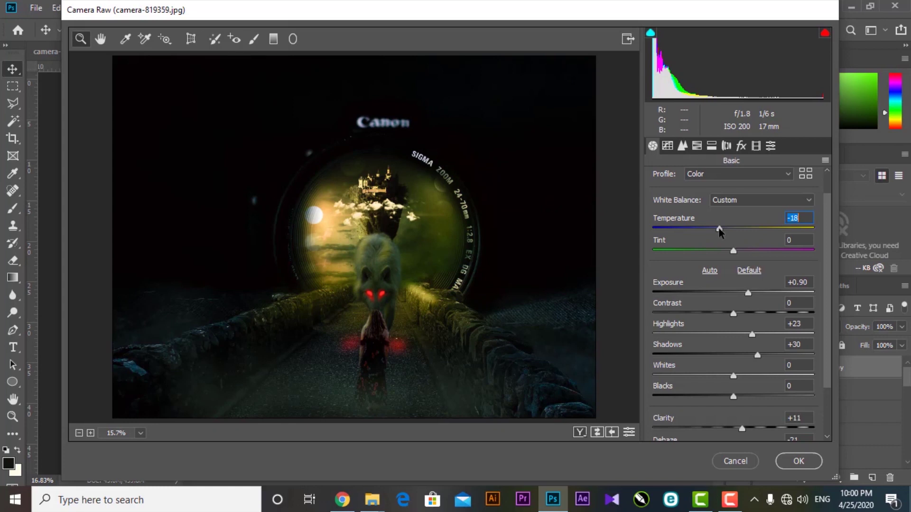
{"action": "left_click_drag", "start_coordinate": [728, 232], "coordinate": [749, 231]}
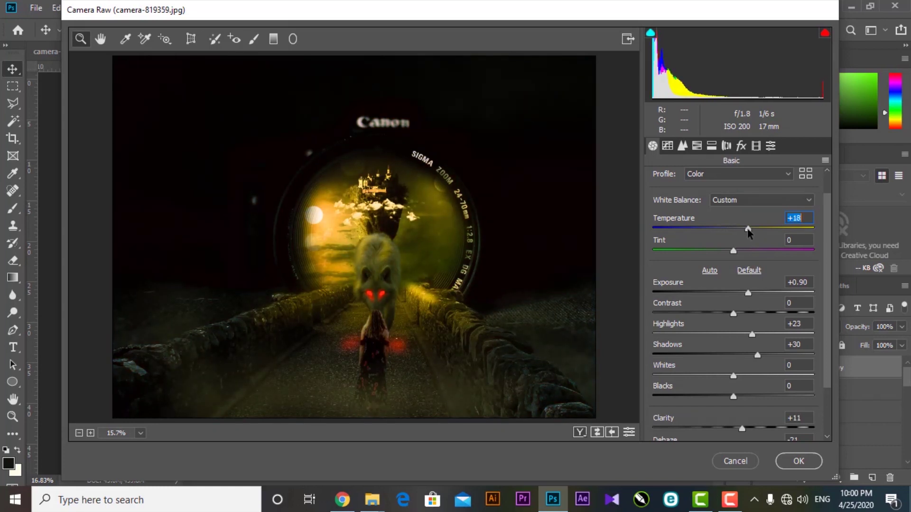
{"action": "left_click", "coordinate": [798, 461]}
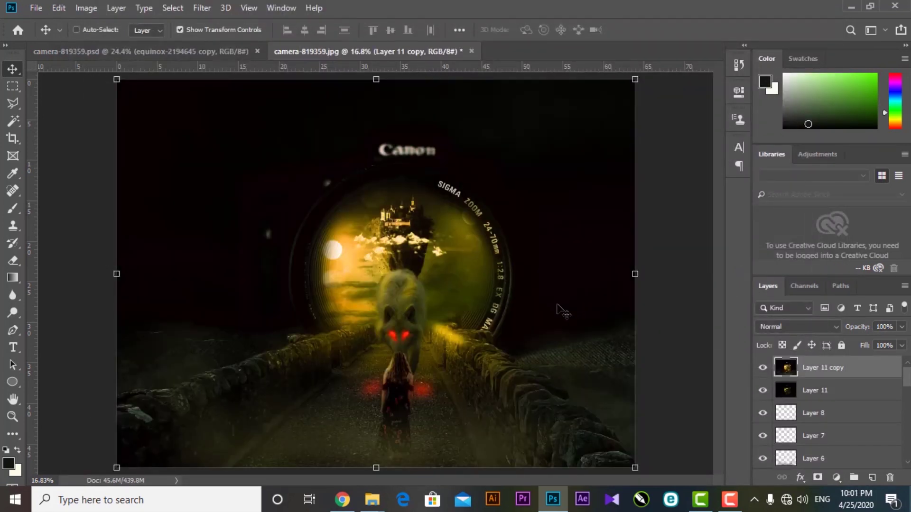
Step: Hide Layer 11 and toggle the visibility of Layer 11 copy to compare the image with and without the grading
{"action": "left_click", "coordinate": [763, 387]}
{"action": "left_click", "coordinate": [762, 371]}
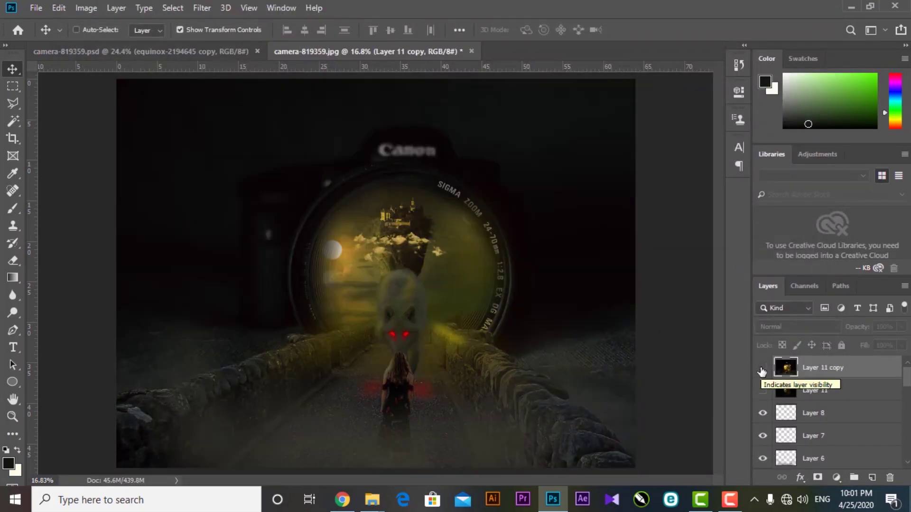
{"action": "left_click", "coordinate": [762, 368]}
{"action": "left_click", "coordinate": [763, 370]}
{"action": "left_click", "coordinate": [763, 370]}
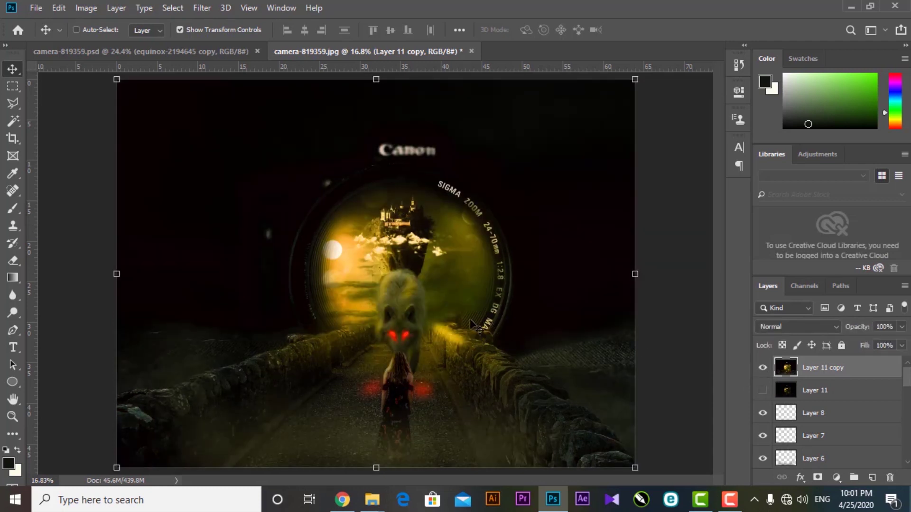
Step: Switch to the Eraser for Layer 11 copy and enlarge its brush to size 800
{"action": "key", "text": "e"}
{"action": "key", "text": "bracketright"}
{"action": "key", "text": "bracketright"}
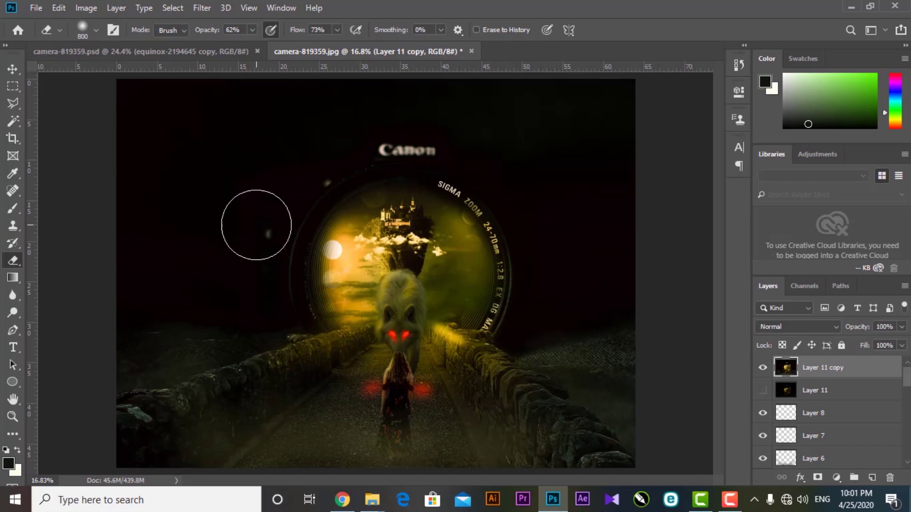